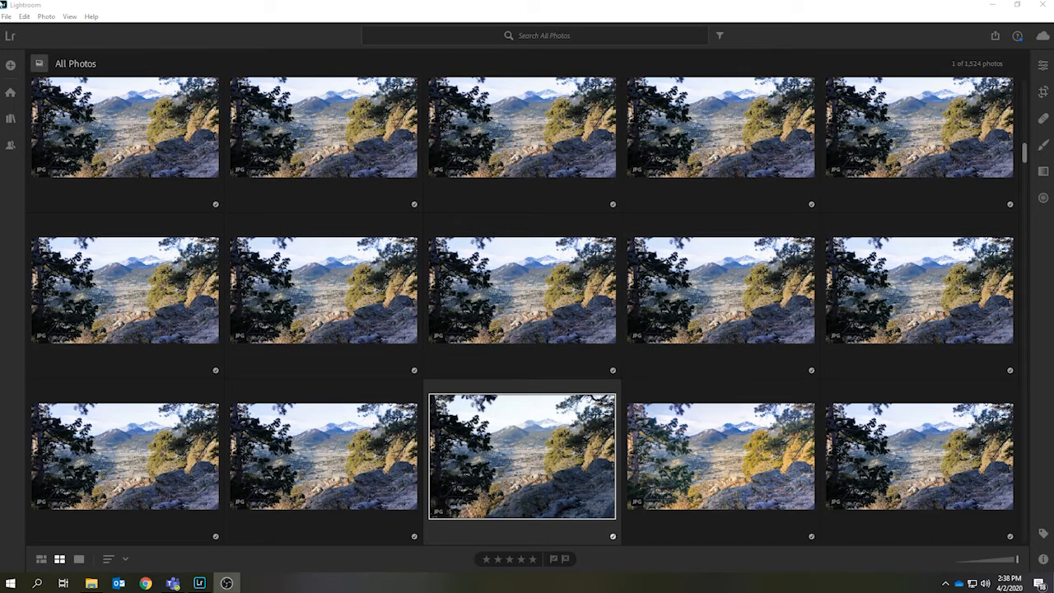
{"action": "left_click", "coordinate": [238, 8]}
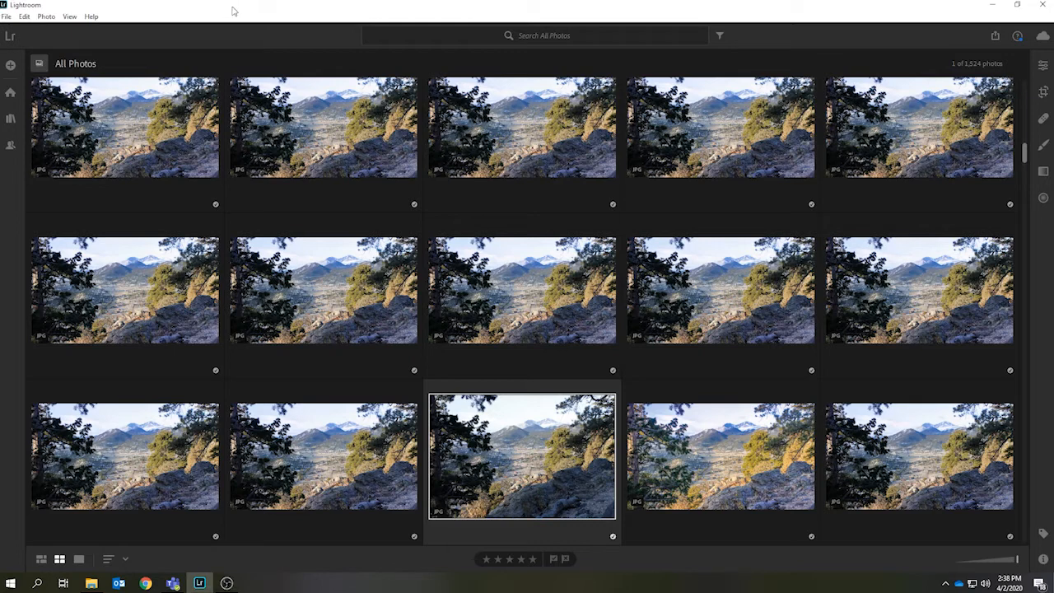
{"action": "left_click", "coordinate": [11, 67]}
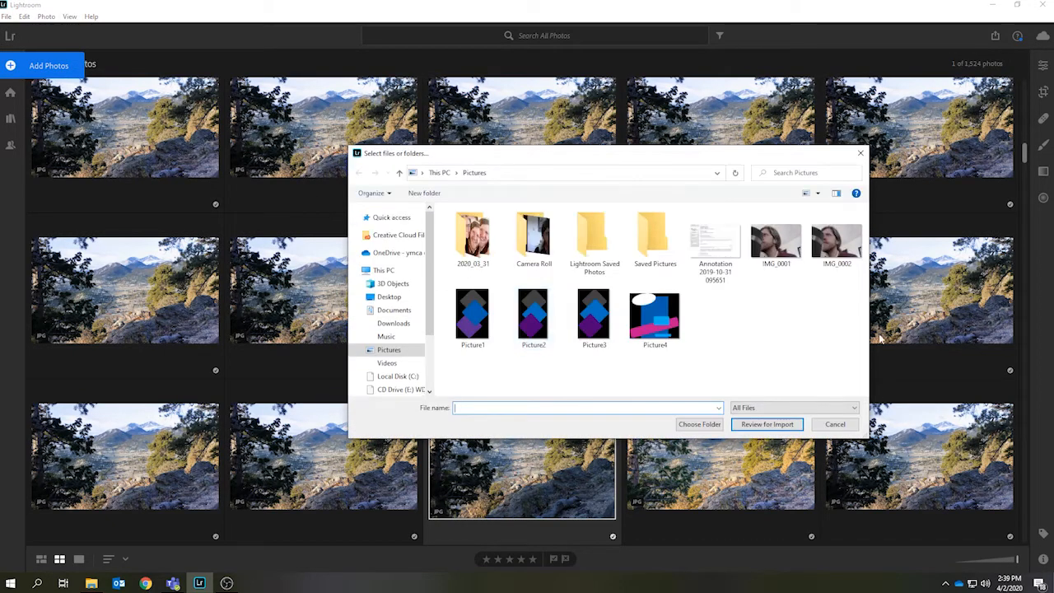
{"action": "left_click", "coordinate": [847, 424]}
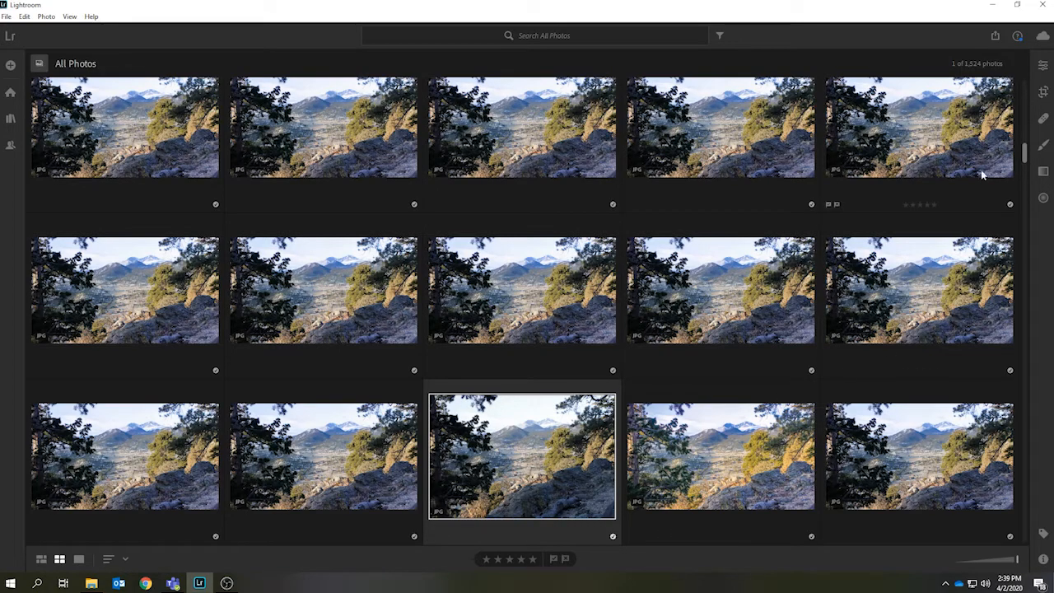
Step: Open the second photo of the All Photos grid for editing and show its highlight clipping
{"action": "left_click_drag", "start_coordinate": [1024, 153], "coordinate": [1012, 502]}
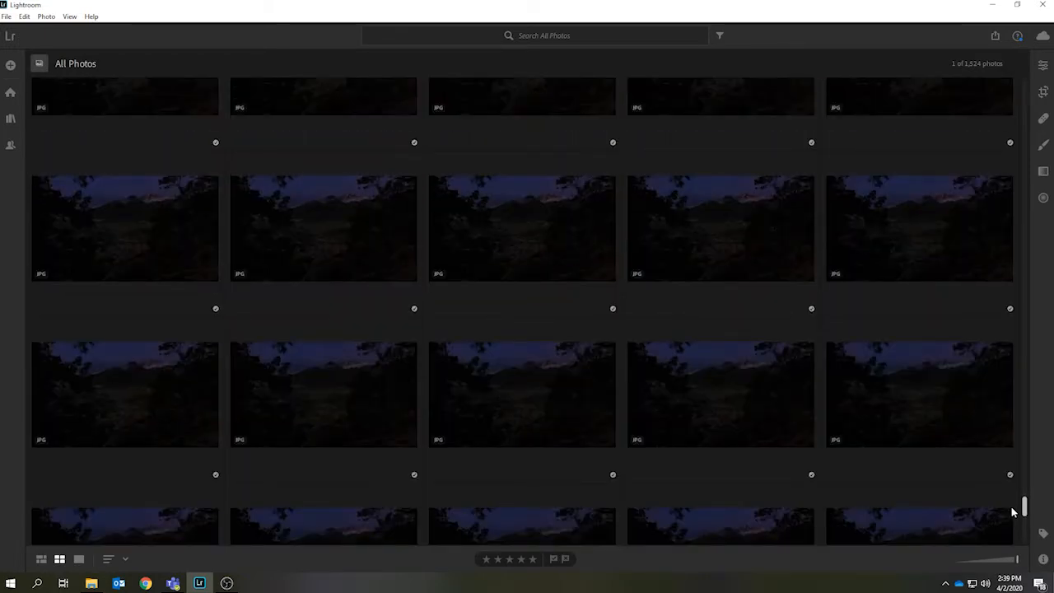
{"action": "scroll", "coordinate": [1012, 512], "scroll_direction": "up", "scroll_amount": 2}
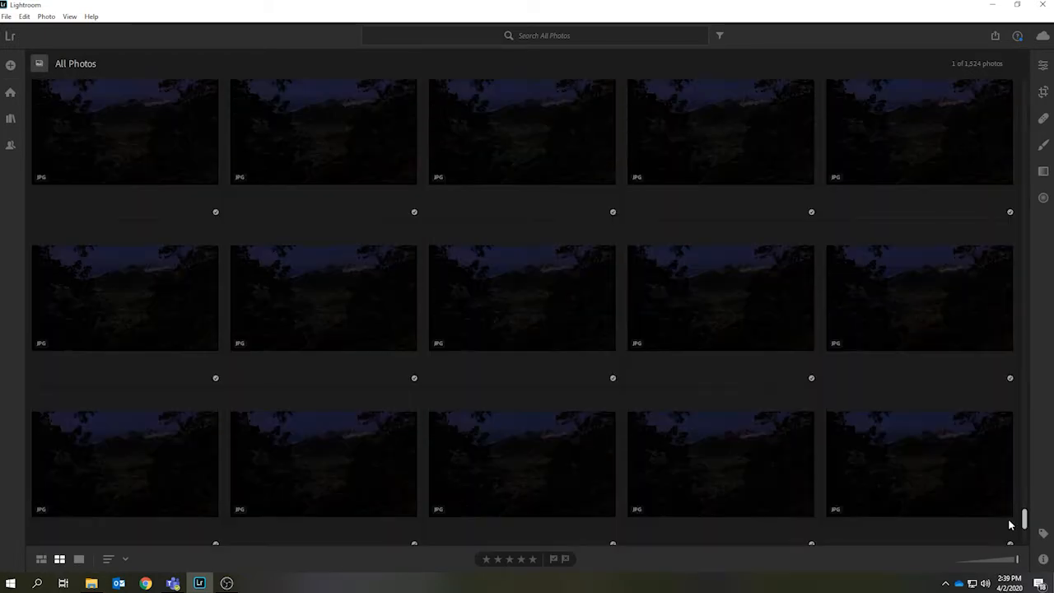
{"action": "left_click_drag", "start_coordinate": [1024, 497], "coordinate": [980, 106]}
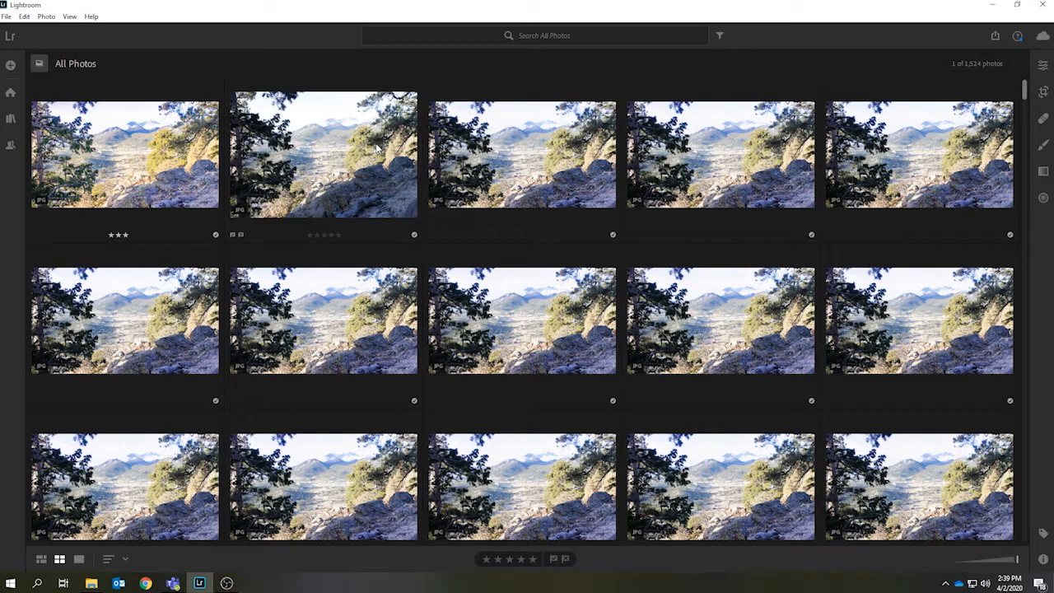
{"action": "left_click", "coordinate": [377, 148]}
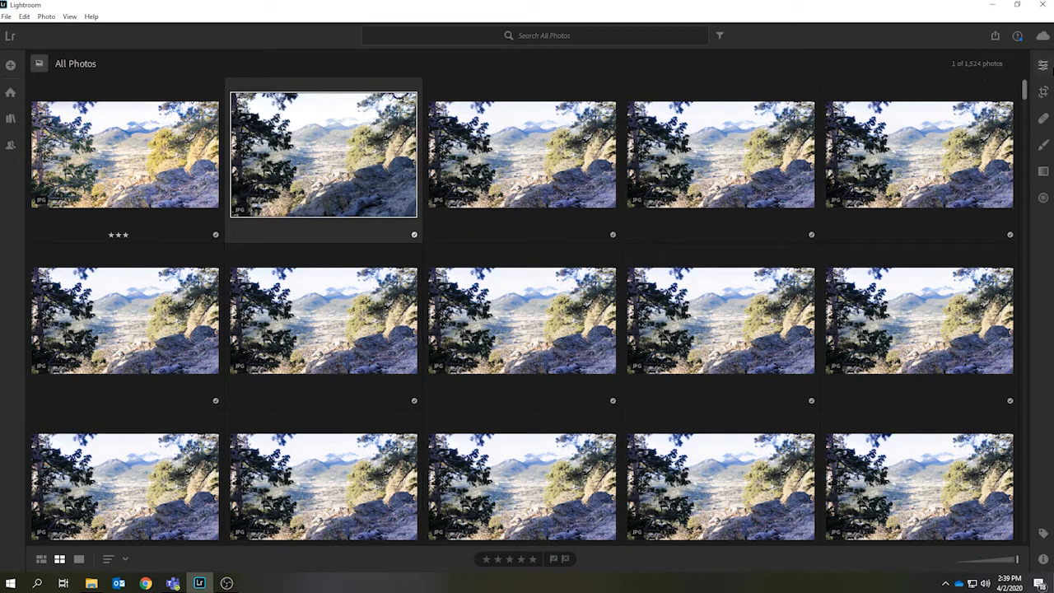
{"action": "key", "text": "d"}
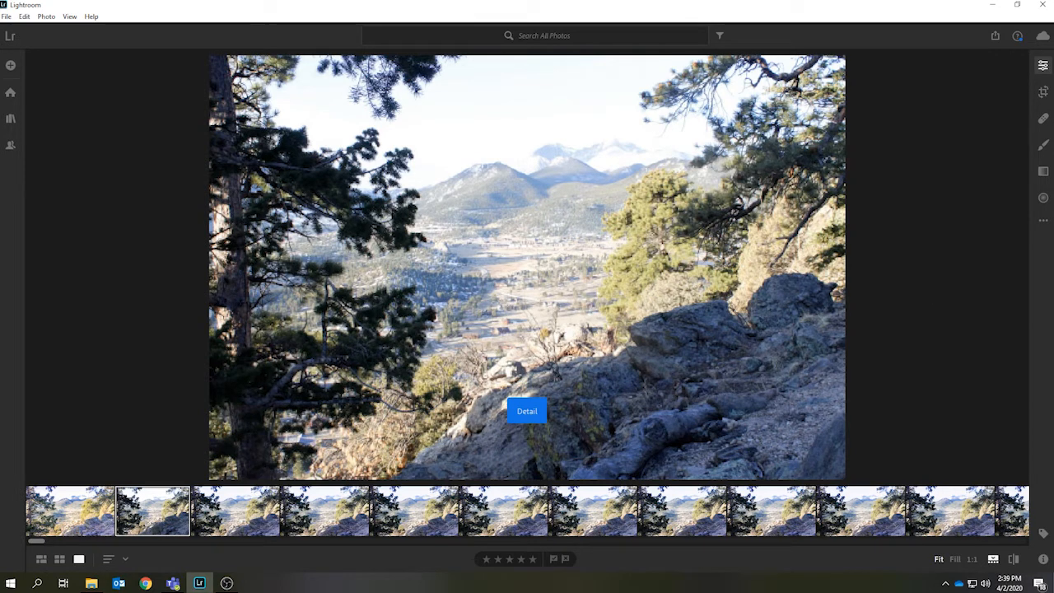
{"action": "left_click", "coordinate": [1042, 62]}
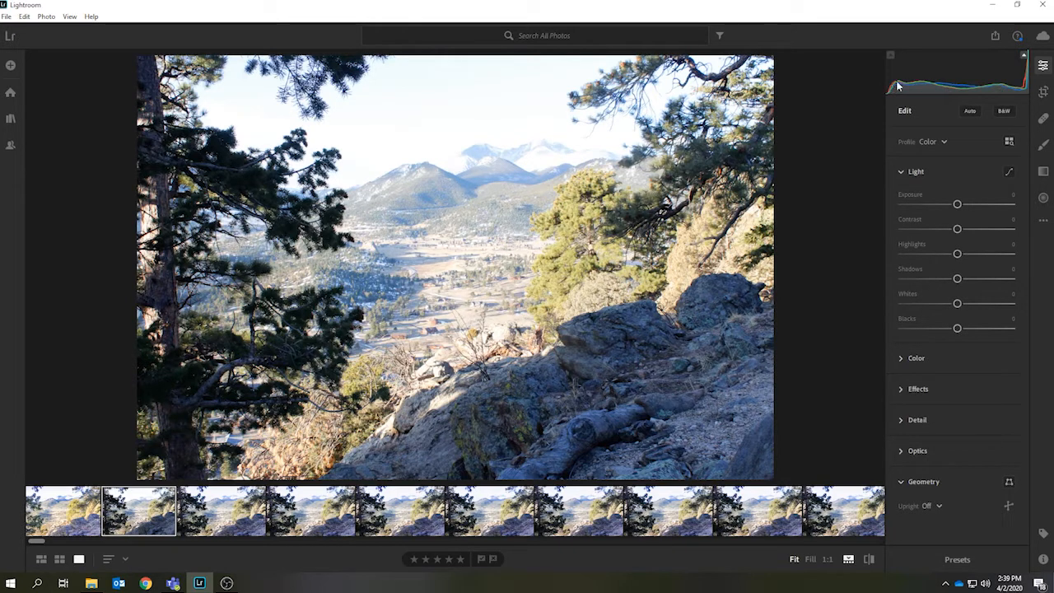
{"action": "left_click", "coordinate": [1023, 58]}
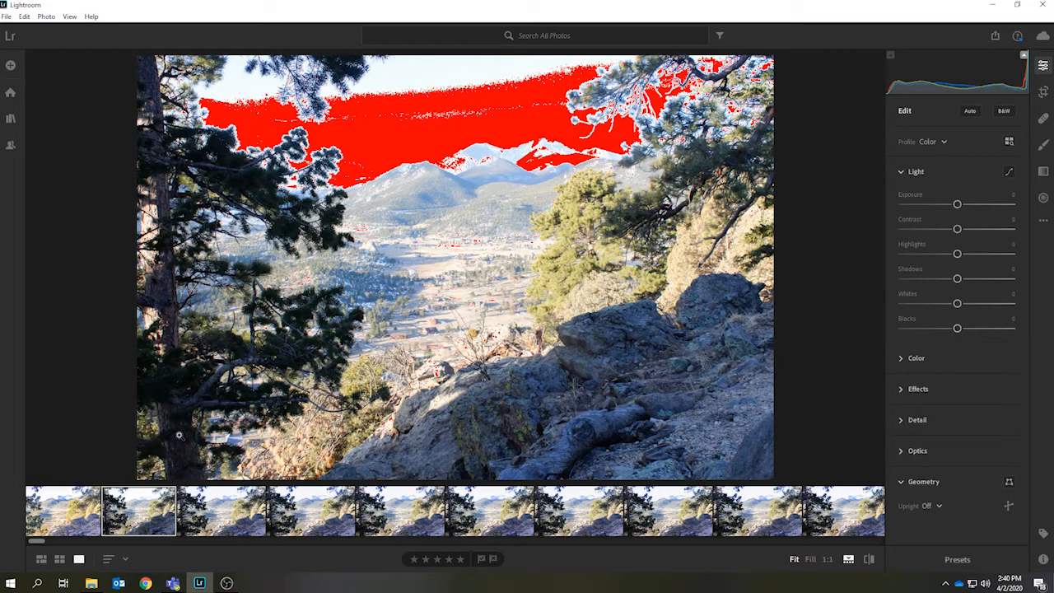
Step: Return to the All Photos grid and open another version of the mountain landscape in single-photo view
{"action": "left_click", "coordinate": [10, 93]}
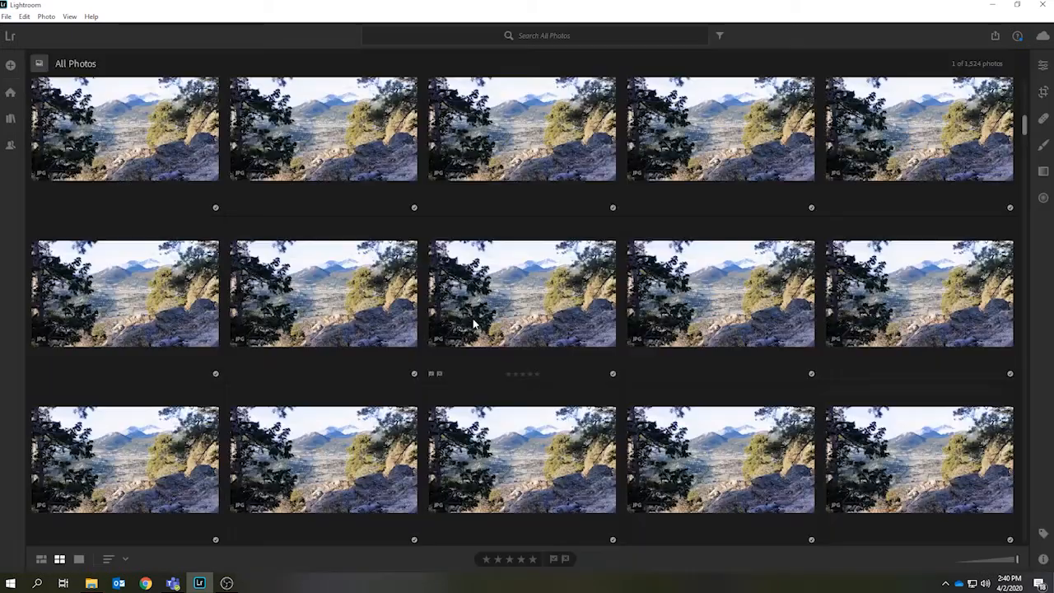
{"action": "scroll", "coordinate": [576, 280], "scroll_direction": "up", "scroll_amount": 2}
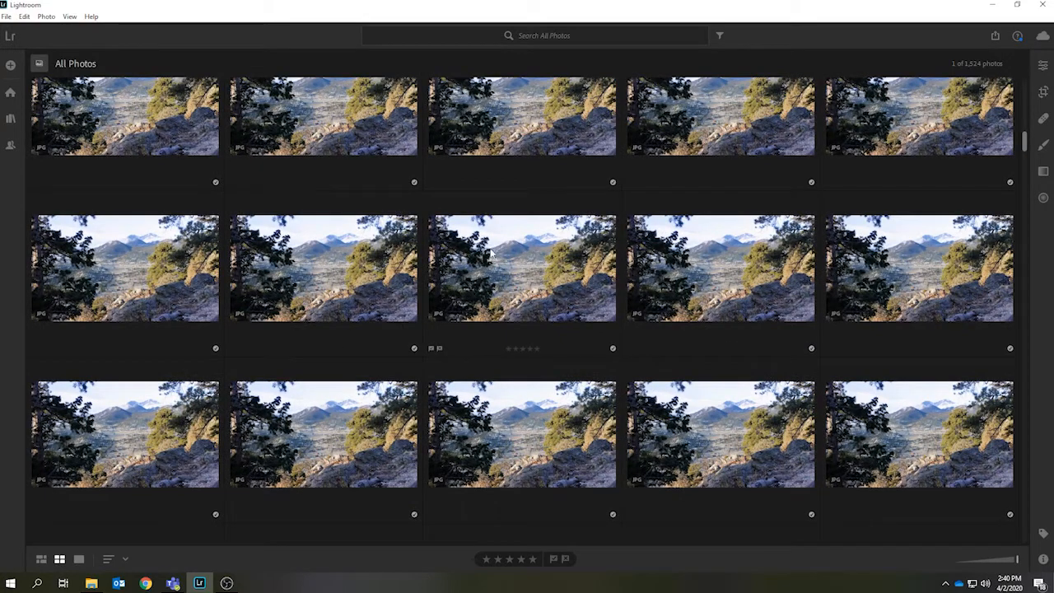
{"action": "left_click", "coordinate": [540, 136]}
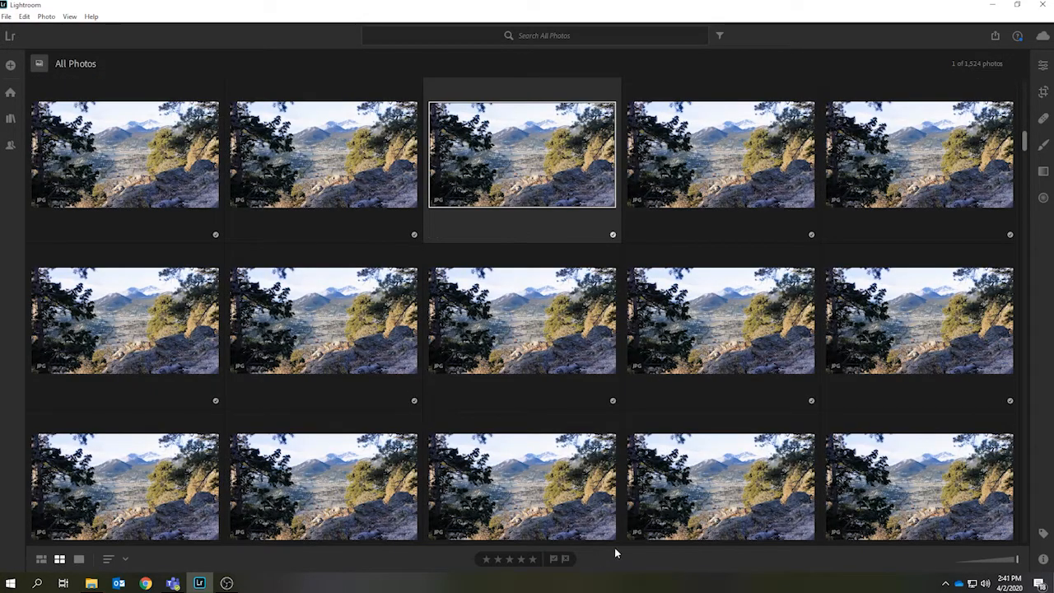
{"action": "left_click", "coordinate": [79, 559]}
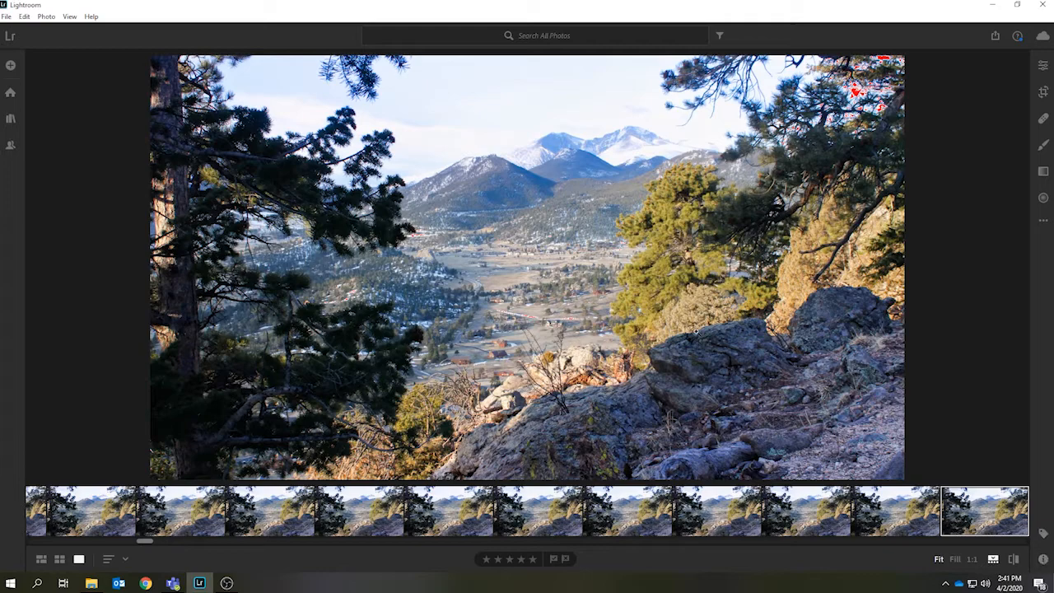
Step: Reset the opened mountain landscape photo to its original, unedited state
{"action": "left_click", "coordinate": [776, 329]}
{"action": "left_click", "coordinate": [832, 290]}
{"action": "right_click", "coordinate": [807, 291]}
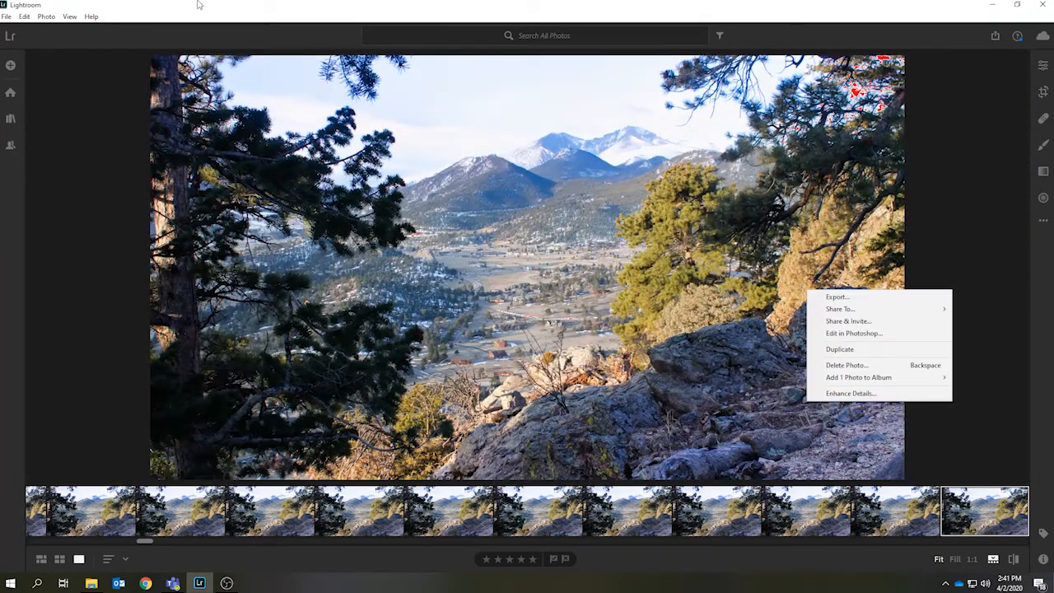
{"action": "left_click", "coordinate": [53, 18]}
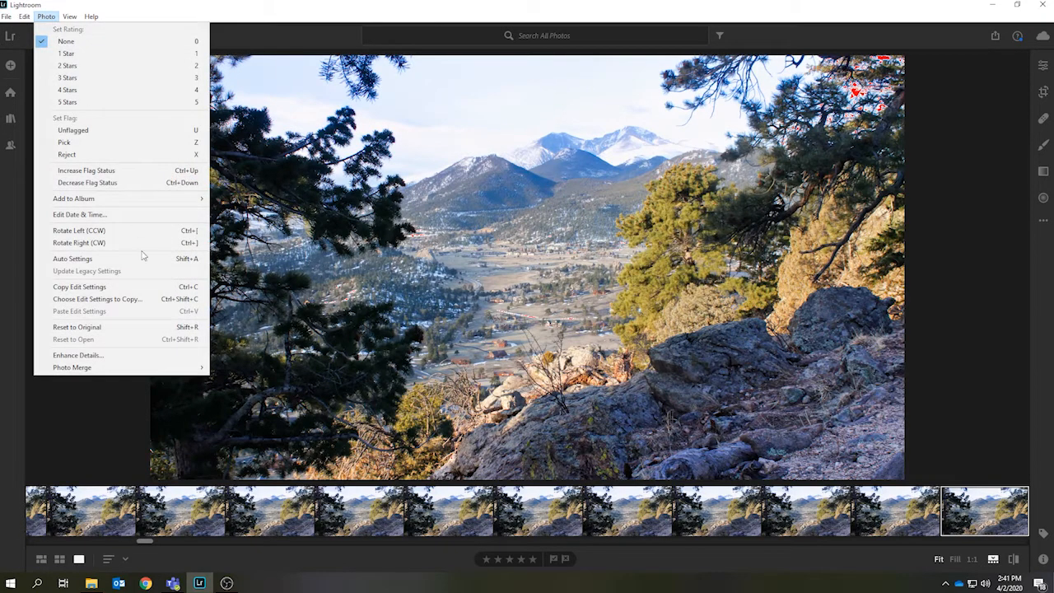
{"action": "left_click", "coordinate": [137, 328]}
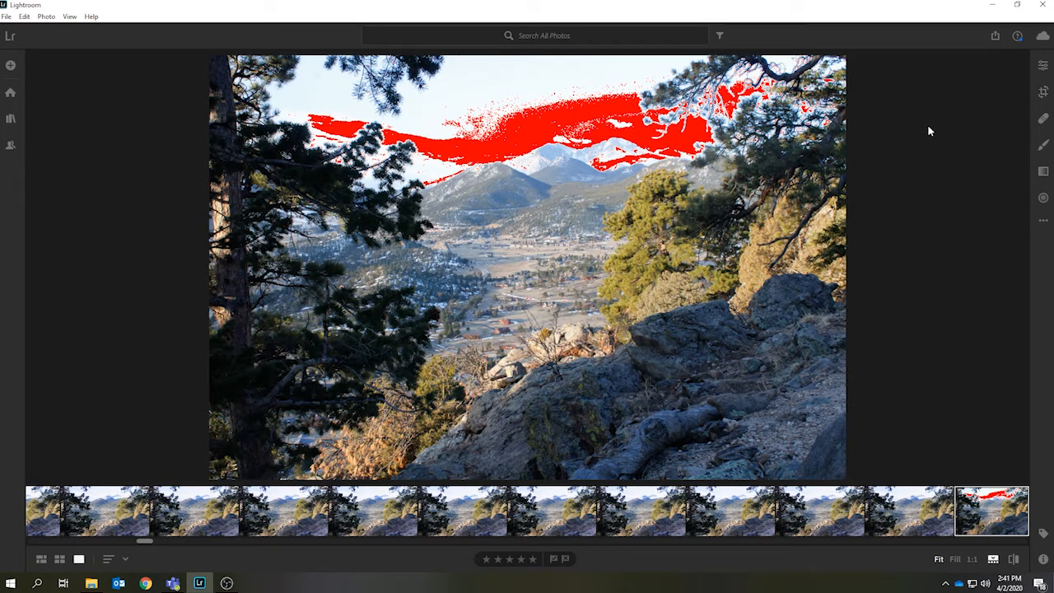
Step: Crop the photo to a 16 x 9 aspect ratio and return to the edit settings
{"action": "right_click", "coordinate": [428, 260]}
{"action": "left_click", "coordinate": [125, 286]}
{"action": "left_click", "coordinate": [1043, 93]}
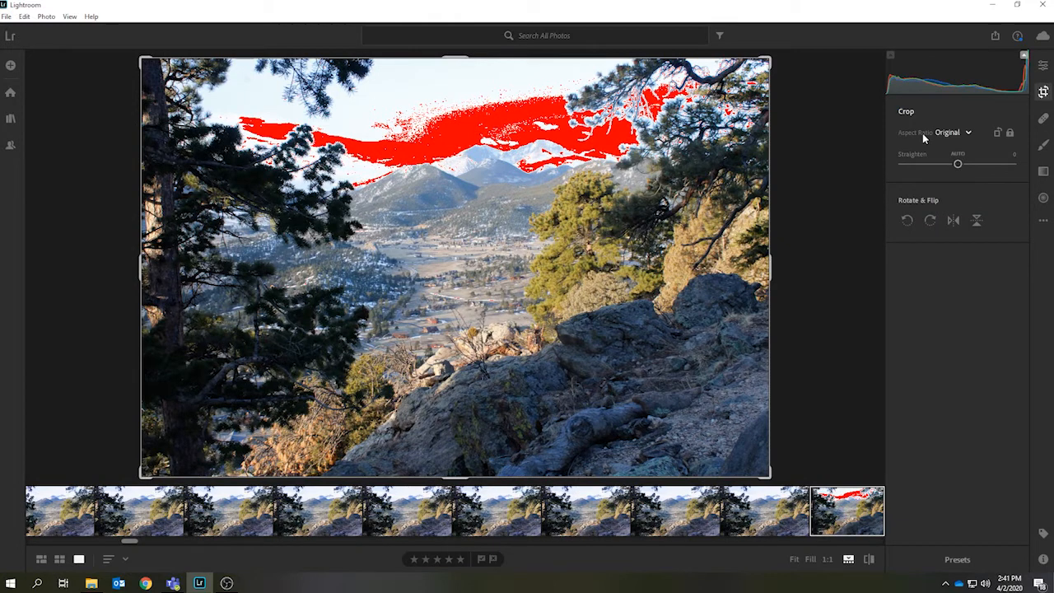
{"action": "left_click", "coordinate": [958, 132]}
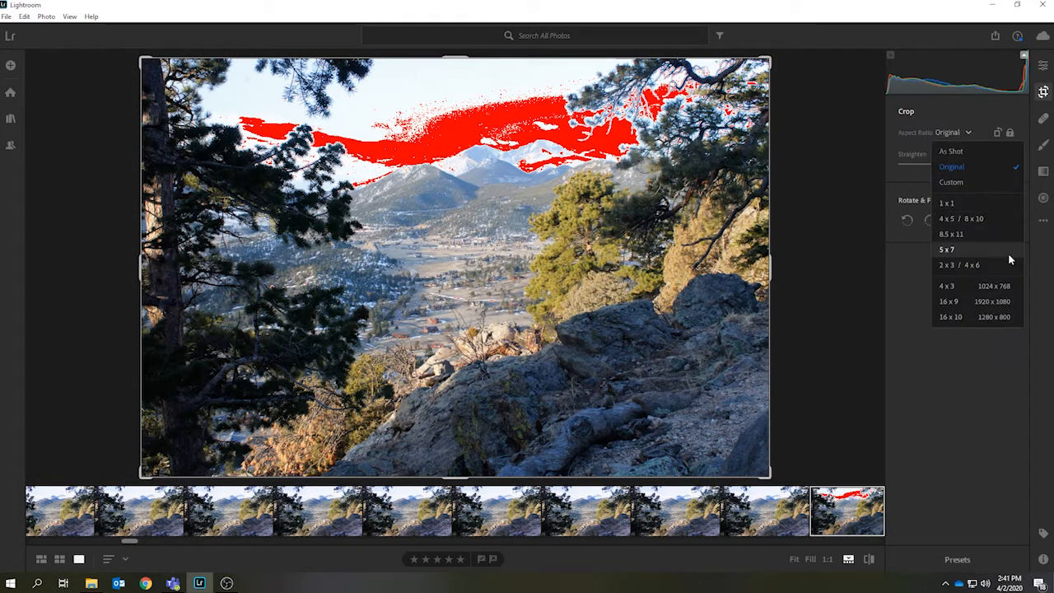
{"action": "left_click", "coordinate": [1002, 300]}
{"action": "left_click_drag", "start_coordinate": [456, 266], "coordinate": [533, 311]}
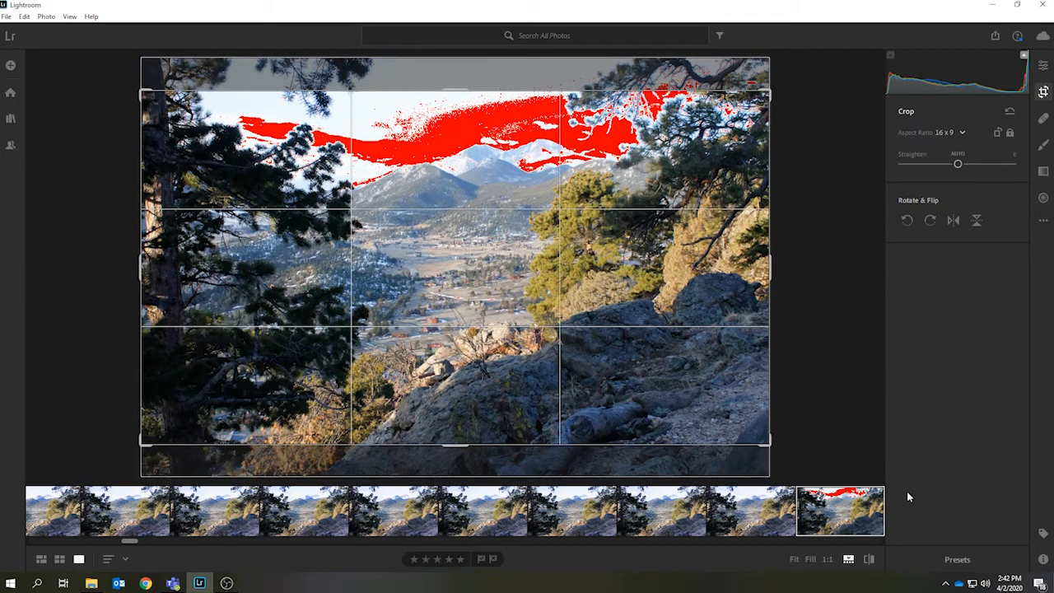
{"action": "left_click", "coordinate": [814, 148]}
{"action": "key", "text": "e"}
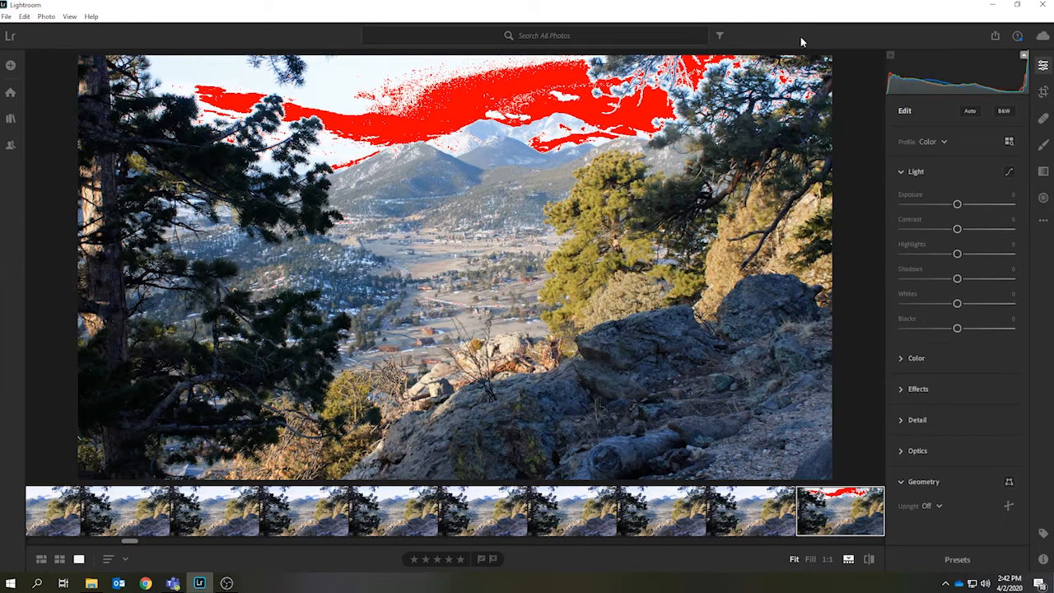
Step: Hide the highlight clipping overlay and set Shadows to +69, Blacks to -31, Highlights to -42 and Contrast to +11
{"action": "left_click", "coordinate": [1024, 55]}
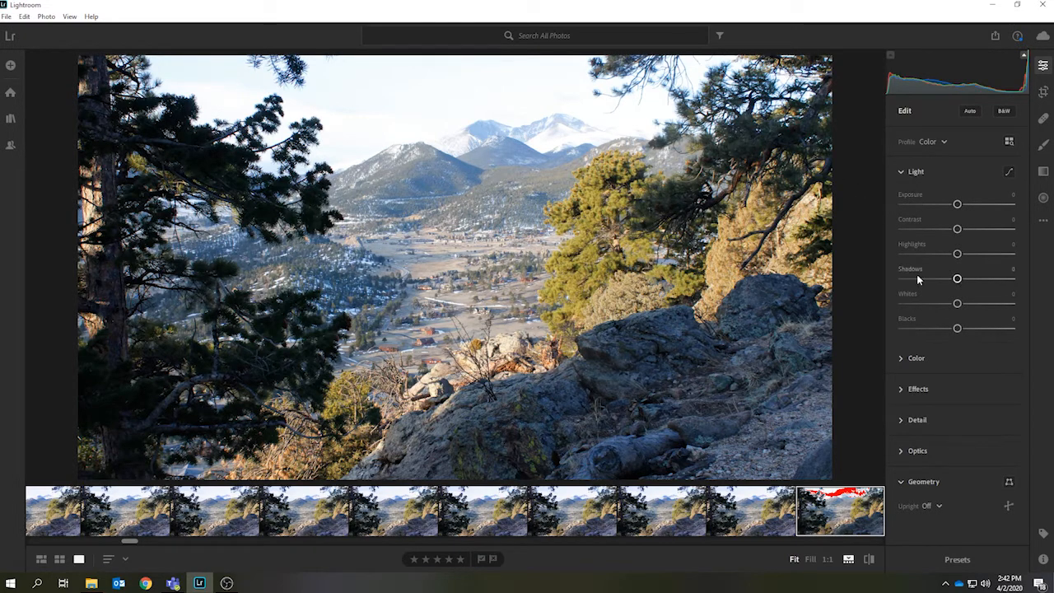
{"action": "left_click_drag", "start_coordinate": [957, 278], "coordinate": [995, 279]}
{"action": "left_click_drag", "start_coordinate": [956, 329], "coordinate": [944, 331]}
{"action": "left_click_drag", "start_coordinate": [957, 254], "coordinate": [933, 258]}
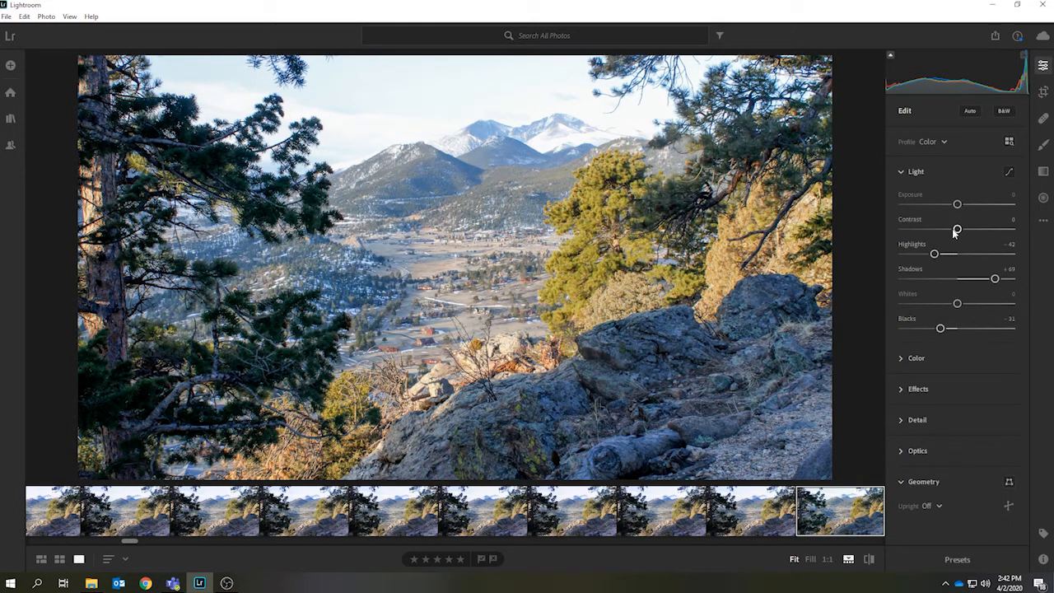
{"action": "left_click_drag", "start_coordinate": [956, 230], "coordinate": [963, 233]}
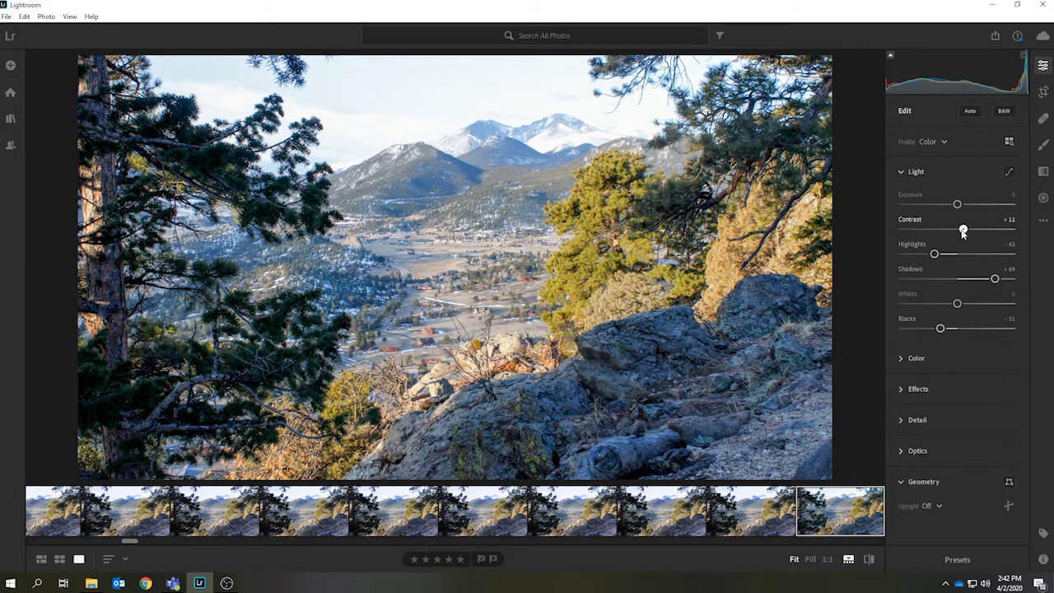
Step: Try a Color Mixer adjustment on the blues with Saturation +100 and Luminance -84
{"action": "left_click", "coordinate": [903, 363]}
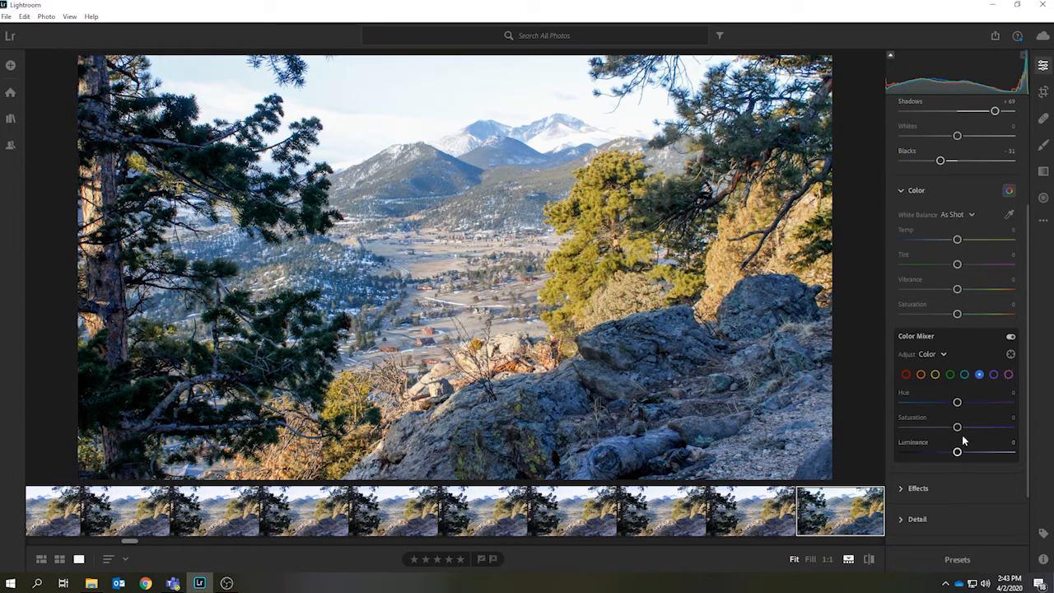
{"action": "left_click_drag", "start_coordinate": [956, 427], "coordinate": [1021, 434]}
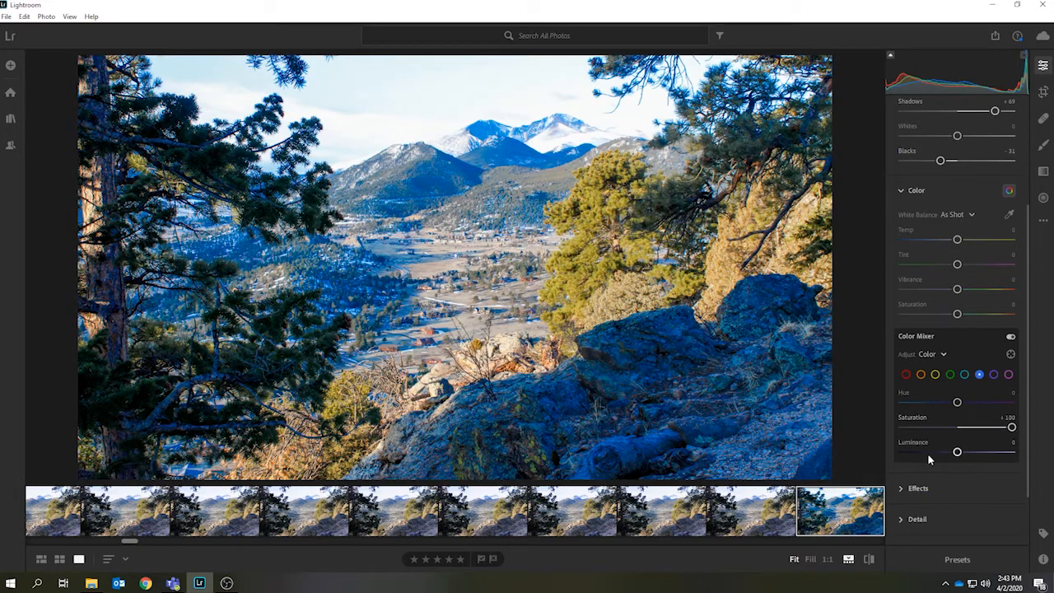
{"action": "left_click_drag", "start_coordinate": [956, 453], "coordinate": [907, 467]}
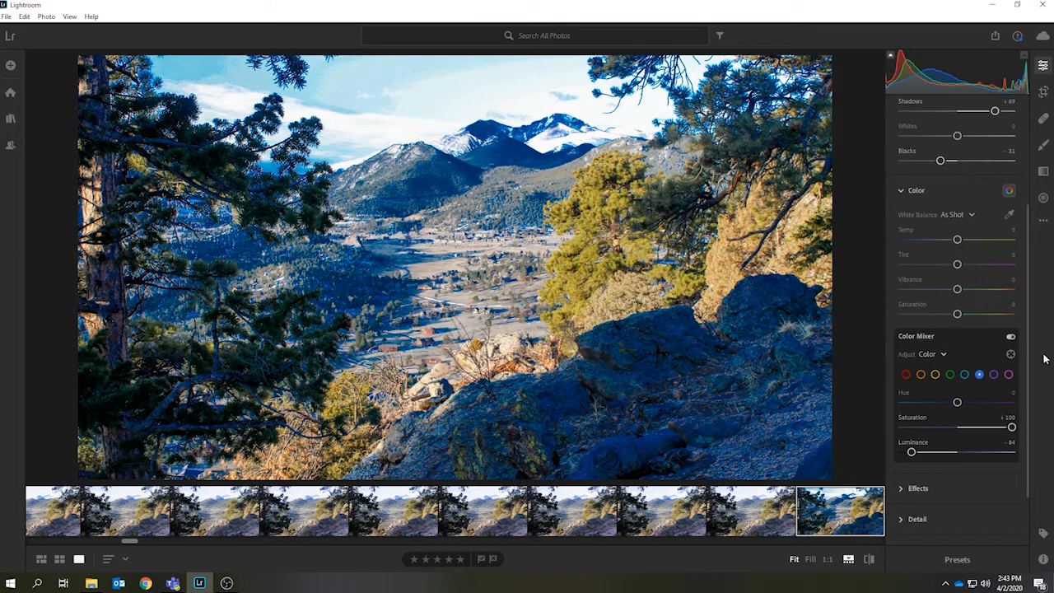
{"action": "left_click", "coordinate": [993, 374]}
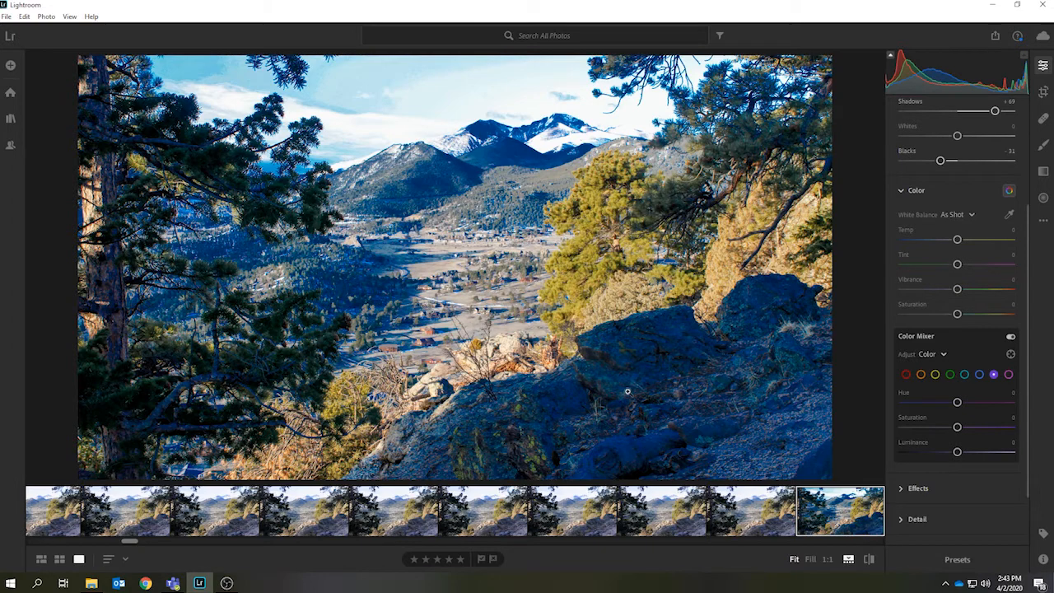
{"action": "left_click", "coordinate": [917, 489]}
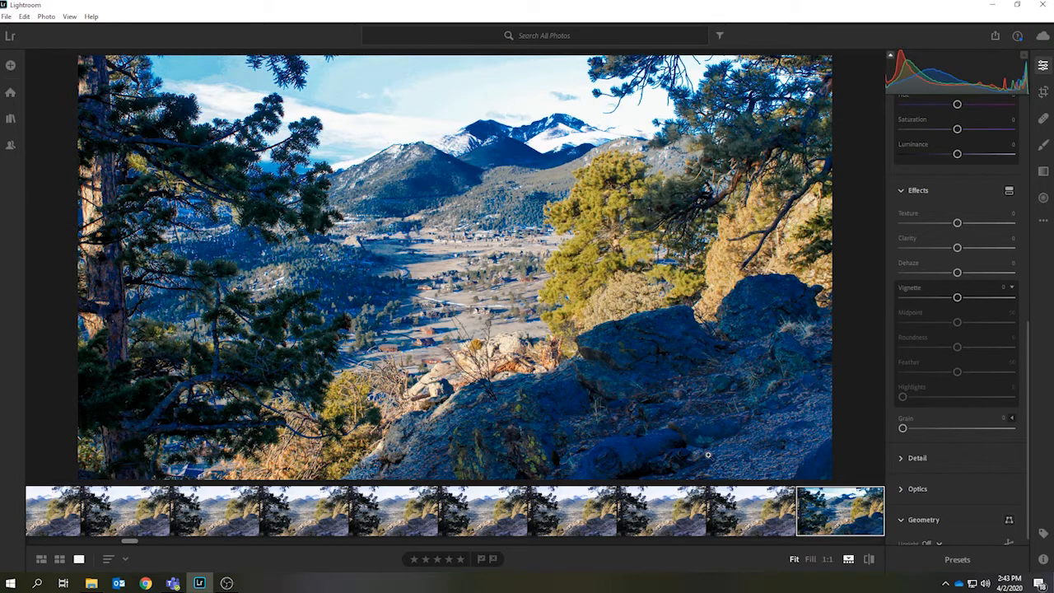
Step: Set the blues in the Color Mixer to Saturation -3 and Luminance +2, then collapse the Effects and Color settings
{"action": "scroll", "coordinate": [986, 132], "scroll_direction": "up", "scroll_amount": 3}
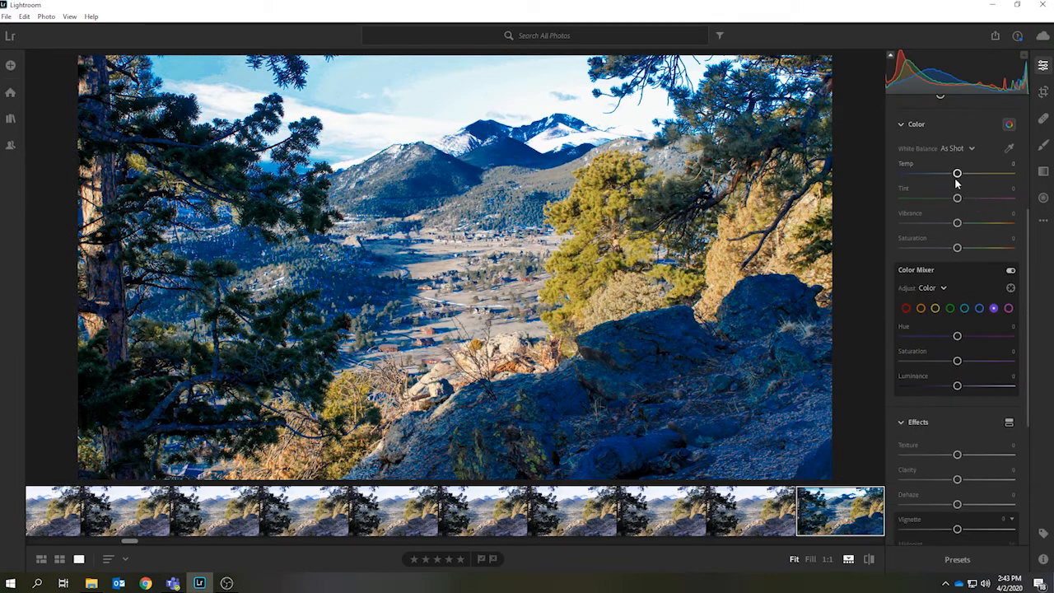
{"action": "left_click", "coordinate": [978, 308]}
{"action": "left_click_drag", "start_coordinate": [1008, 360], "coordinate": [955, 390]}
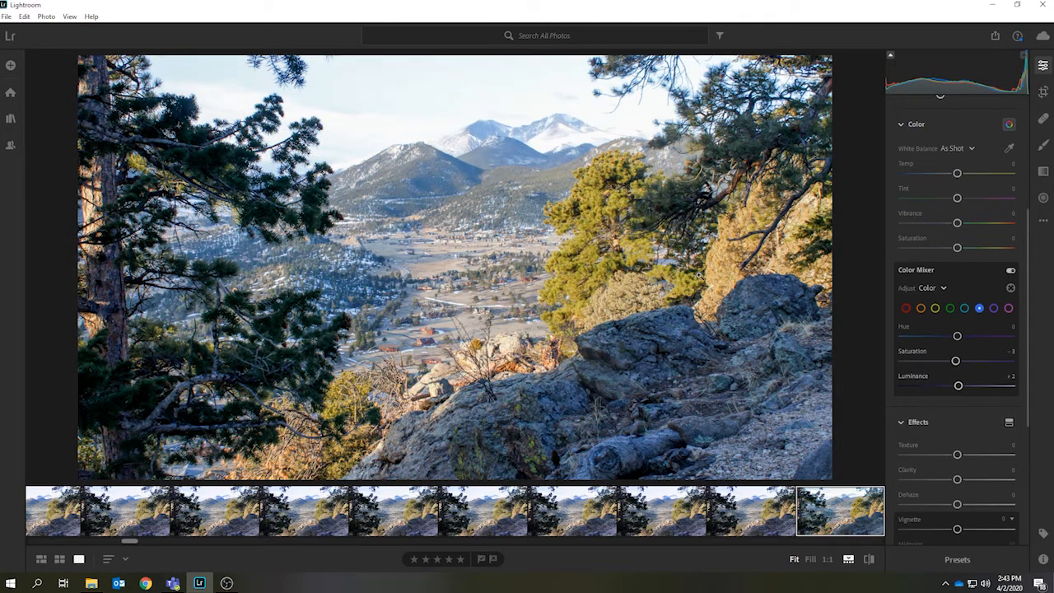
{"action": "left_click", "coordinate": [911, 423]}
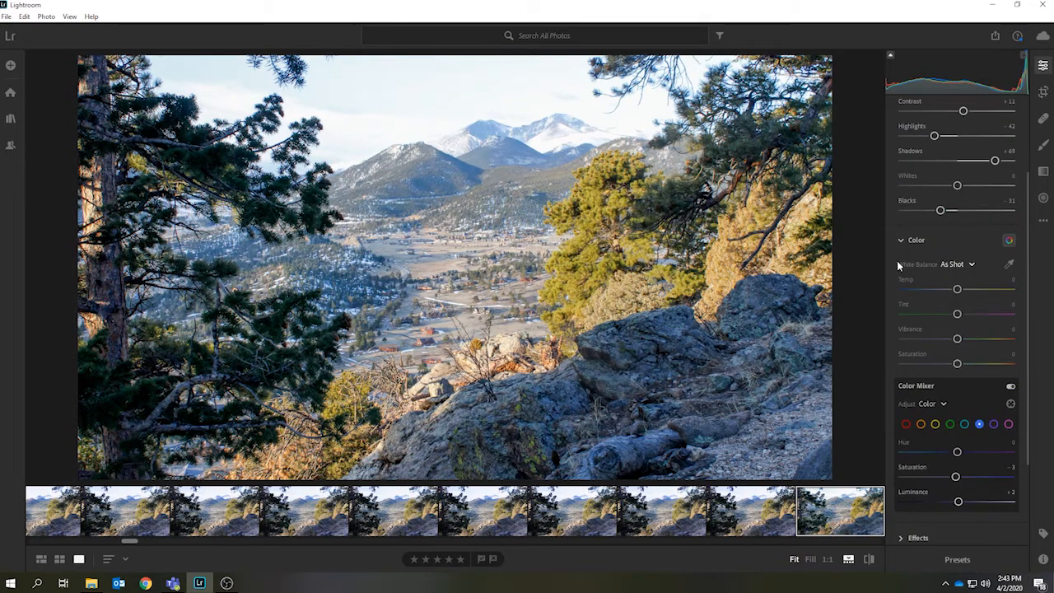
{"action": "left_click", "coordinate": [915, 237]}
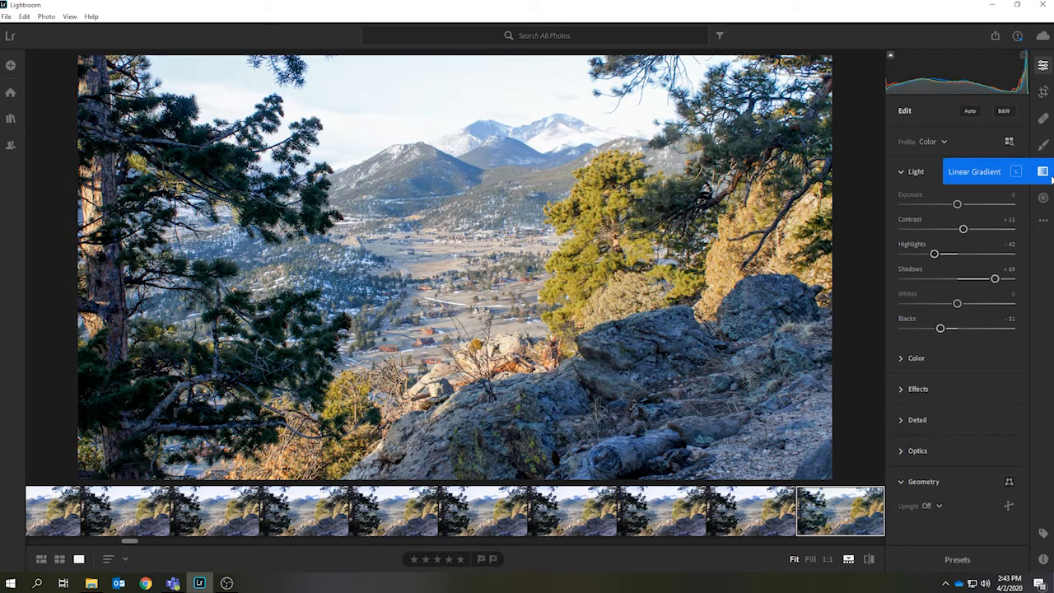
Step: Draw a linear gradient from the sky down to the middle of the valley
{"action": "left_click", "coordinate": [1046, 176]}
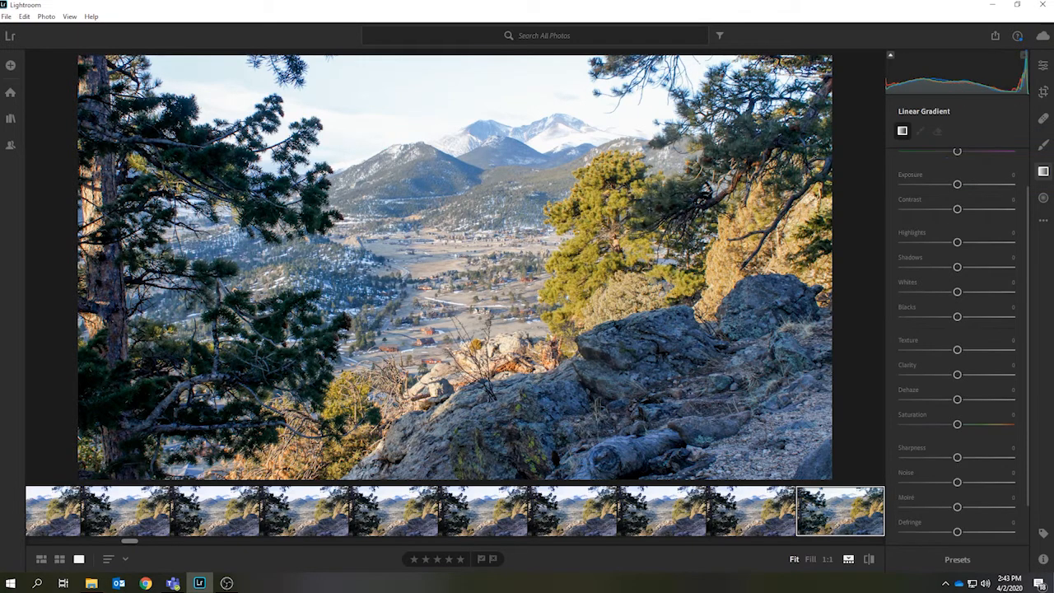
{"action": "left_click_drag", "start_coordinate": [399, 132], "coordinate": [418, 318]}
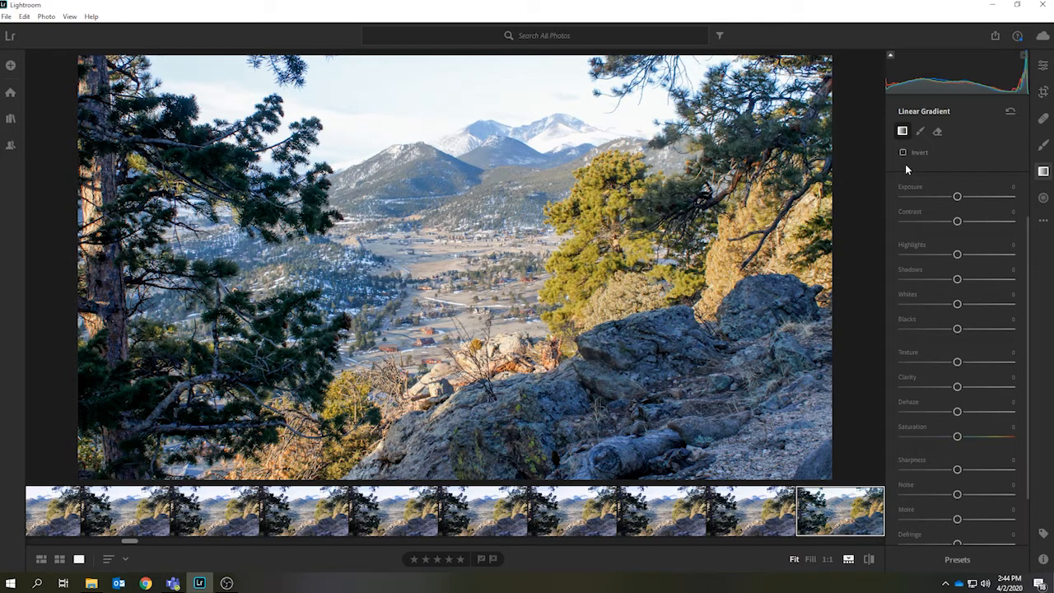
Step: Set the linear gradient's Exposure to -0.68 and try a change to its Saturation
{"action": "mouse_move", "coordinate": [957, 196]}
{"action": "left_mouse_down"}
{"action": "mouse_move", "coordinate": [973, 198]}
{"action": "mouse_move", "coordinate": [916, 197]}
{"action": "mouse_move", "coordinate": [948, 197]}
{"action": "left_mouse_up"}
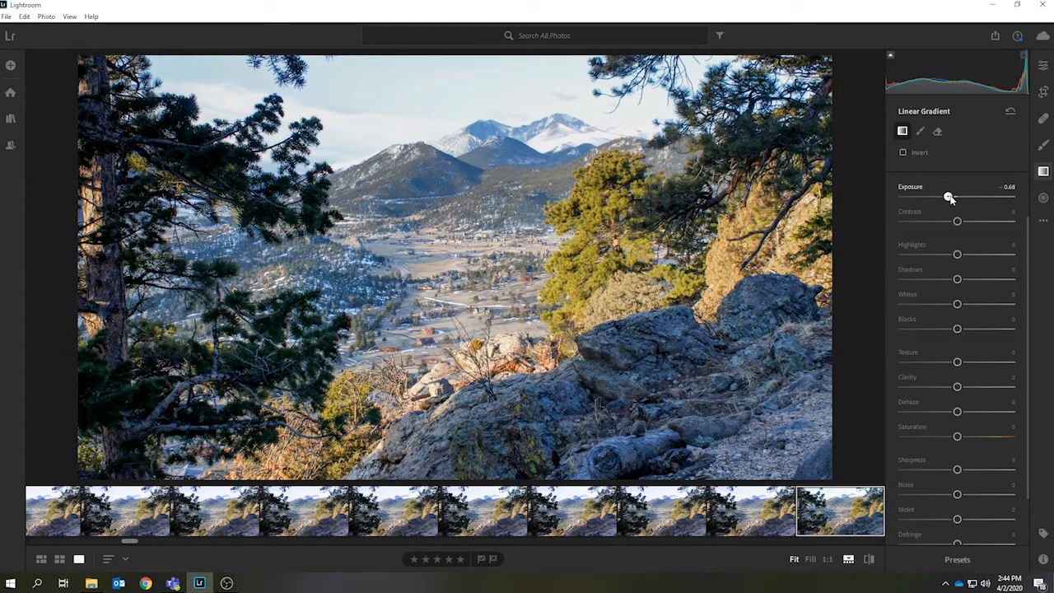
{"action": "left_click_drag", "start_coordinate": [949, 198], "coordinate": [948, 198]}
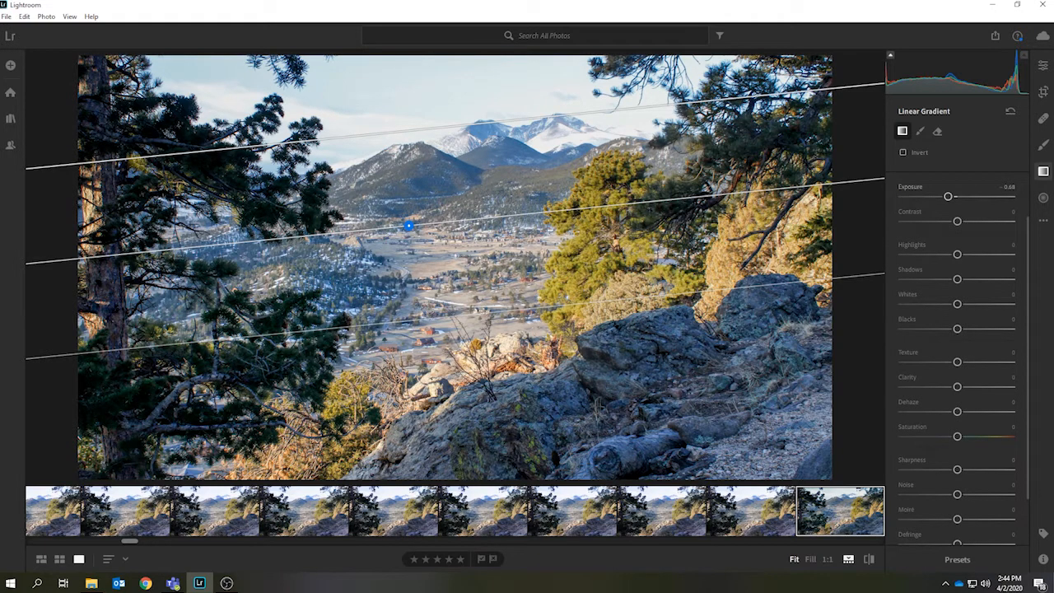
{"action": "mouse_move", "coordinate": [956, 437]}
{"action": "left_mouse_down"}
{"action": "mouse_move", "coordinate": [983, 436]}
{"action": "mouse_move", "coordinate": [995, 452]}
{"action": "mouse_move", "coordinate": [954, 456]}
{"action": "left_mouse_up"}
Step: Paint a brush adjustment across the sky with Size 15.0 and set its Exposure to -4.00
{"action": "left_click", "coordinate": [1043, 144]}
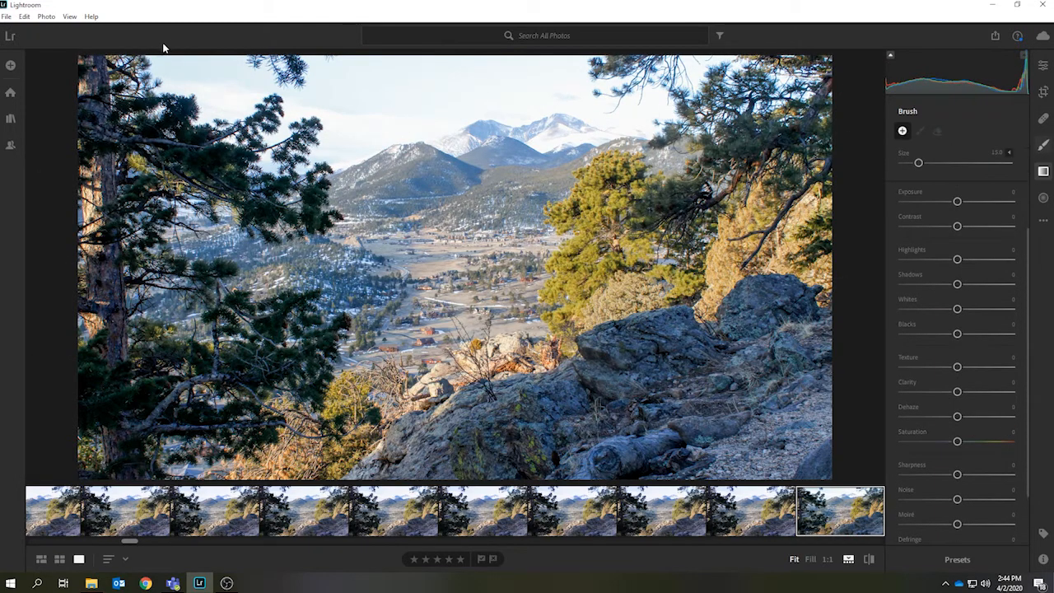
{"action": "mouse_move", "coordinate": [225, 98]}
{"action": "left_mouse_down"}
{"action": "mouse_move", "coordinate": [165, 75]}
{"action": "mouse_move", "coordinate": [344, 102]}
{"action": "mouse_move", "coordinate": [617, 99]}
{"action": "mouse_move", "coordinate": [705, 52]}
{"action": "mouse_move", "coordinate": [448, 171]}
{"action": "mouse_move", "coordinate": [259, 66]}
{"action": "mouse_move", "coordinate": [430, 86]}
{"action": "mouse_move", "coordinate": [586, 79]}
{"action": "left_mouse_up"}
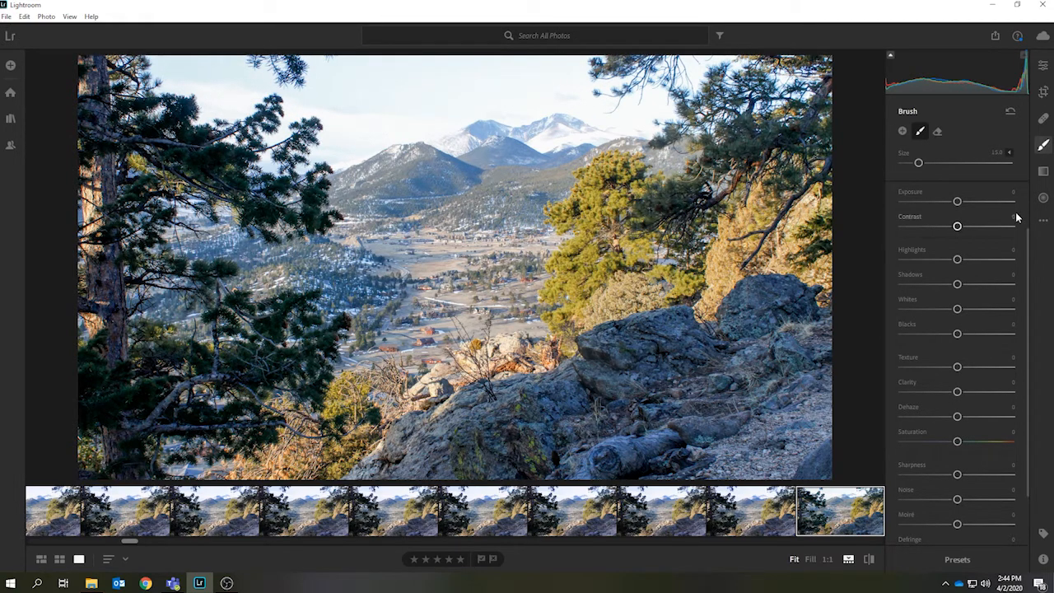
{"action": "left_click_drag", "start_coordinate": [956, 201], "coordinate": [902, 202]}
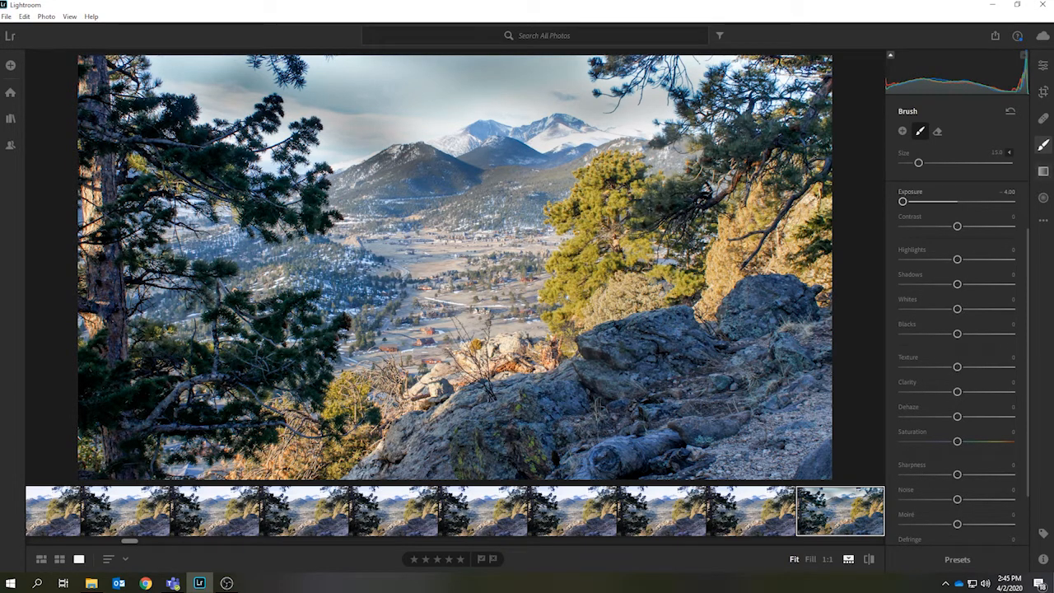
Step: Replace a trial linear gradient over the foreground rocks with a short one drawn down in the upper sky
{"action": "left_click", "coordinate": [1043, 171]}
{"action": "mouse_move", "coordinate": [618, 370]}
{"action": "left_mouse_down"}
{"action": "mouse_move", "coordinate": [593, 333]}
{"action": "mouse_move", "coordinate": [602, 282]}
{"action": "mouse_move", "coordinate": [584, 266]}
{"action": "left_mouse_up"}
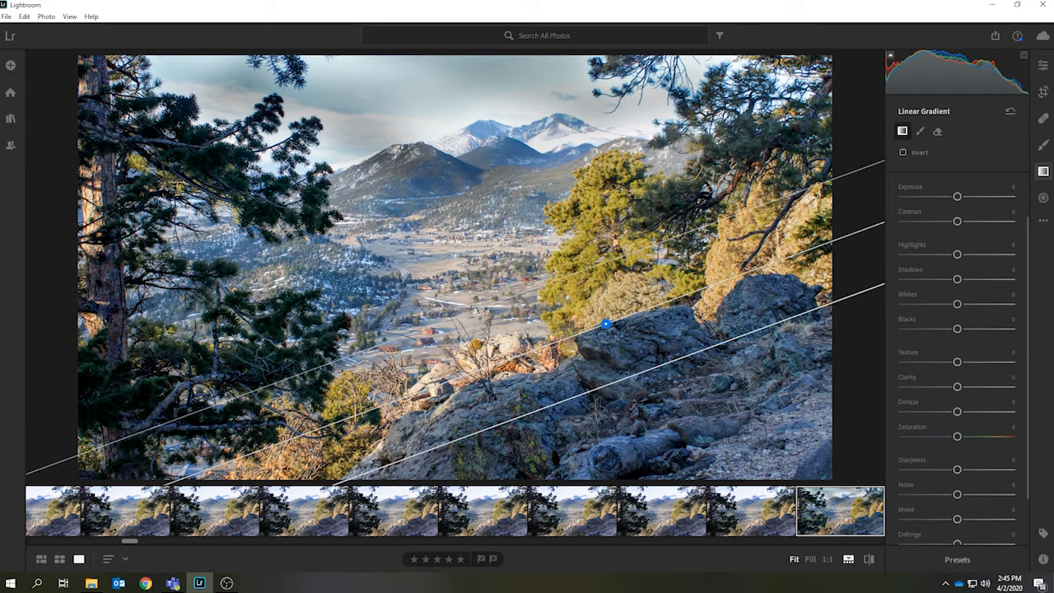
{"action": "key", "text": "Delete"}
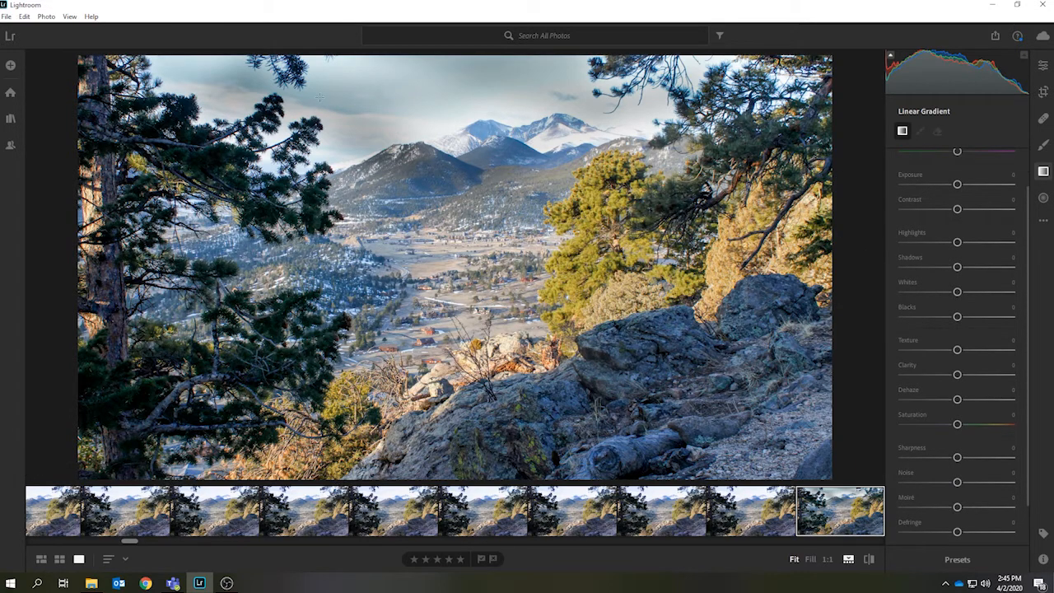
{"action": "left_click_drag", "start_coordinate": [318, 76], "coordinate": [319, 120]}
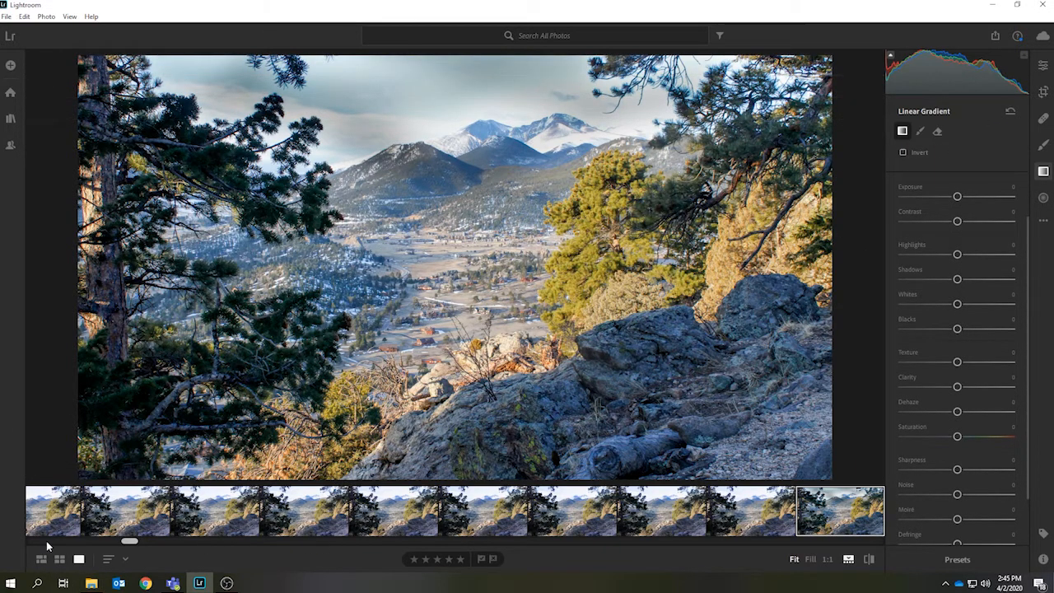
Step: Open one of the already edited orange-lit versions from further along the filmstrip and show its Light settings
{"action": "left_click_drag", "start_coordinate": [132, 542], "coordinate": [148, 545]}
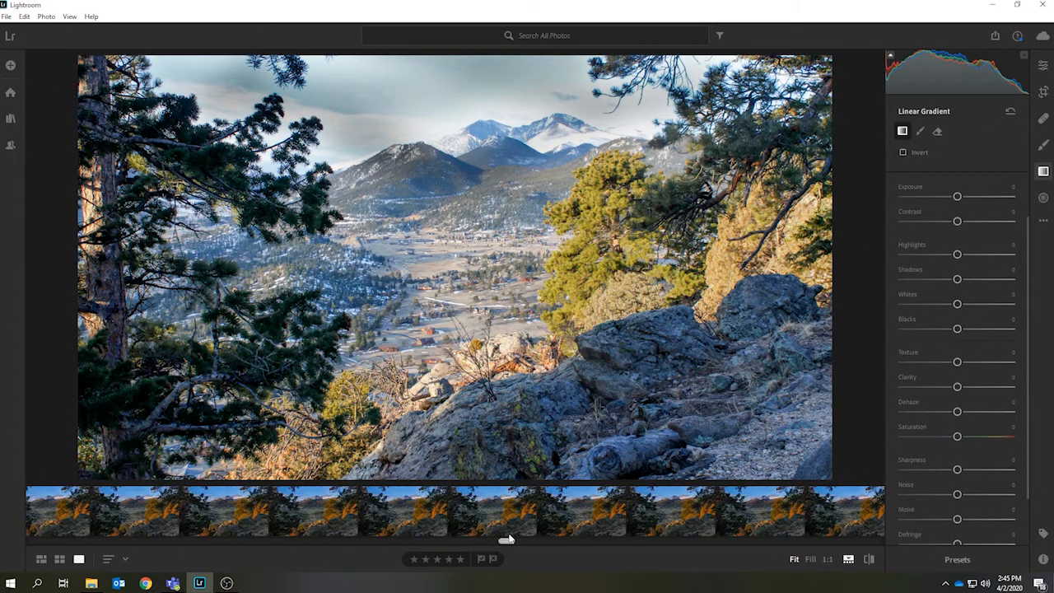
{"action": "left_click", "coordinate": [350, 515]}
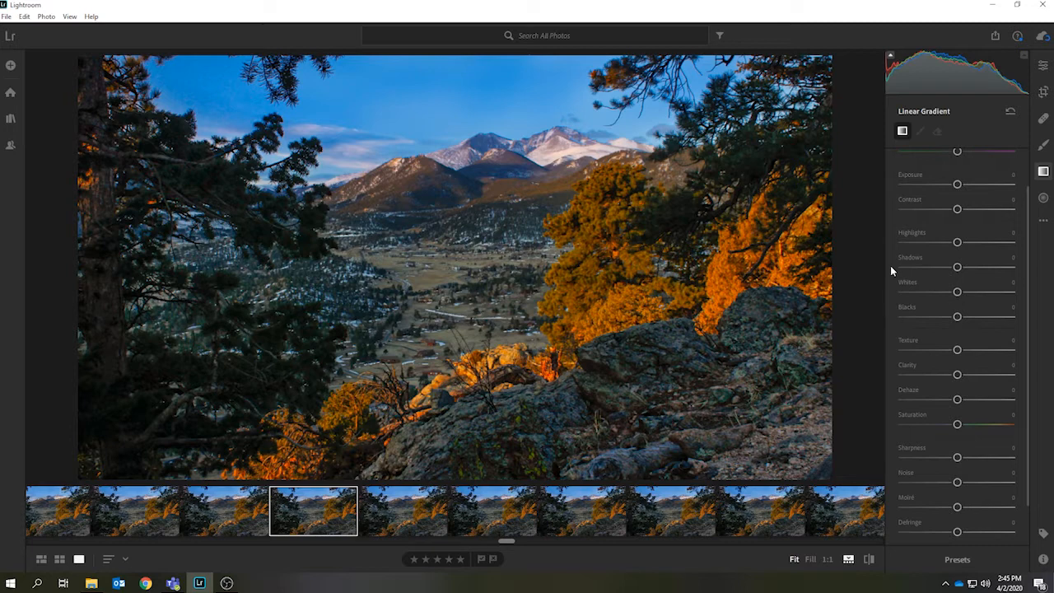
{"action": "scroll", "coordinate": [952, 252], "scroll_direction": "up", "scroll_amount": 1}
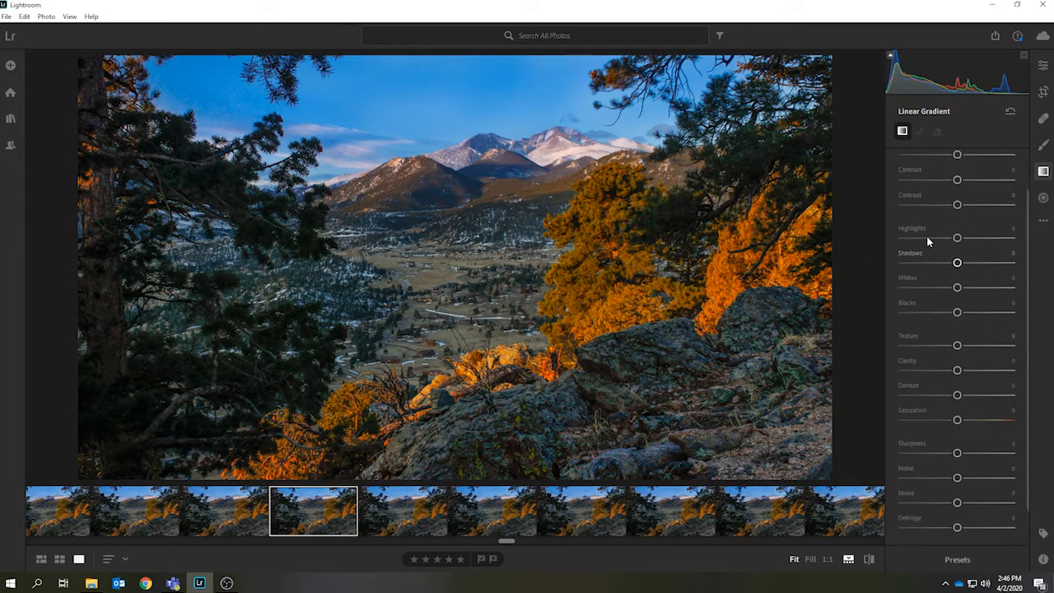
{"action": "left_click", "coordinate": [1043, 66]}
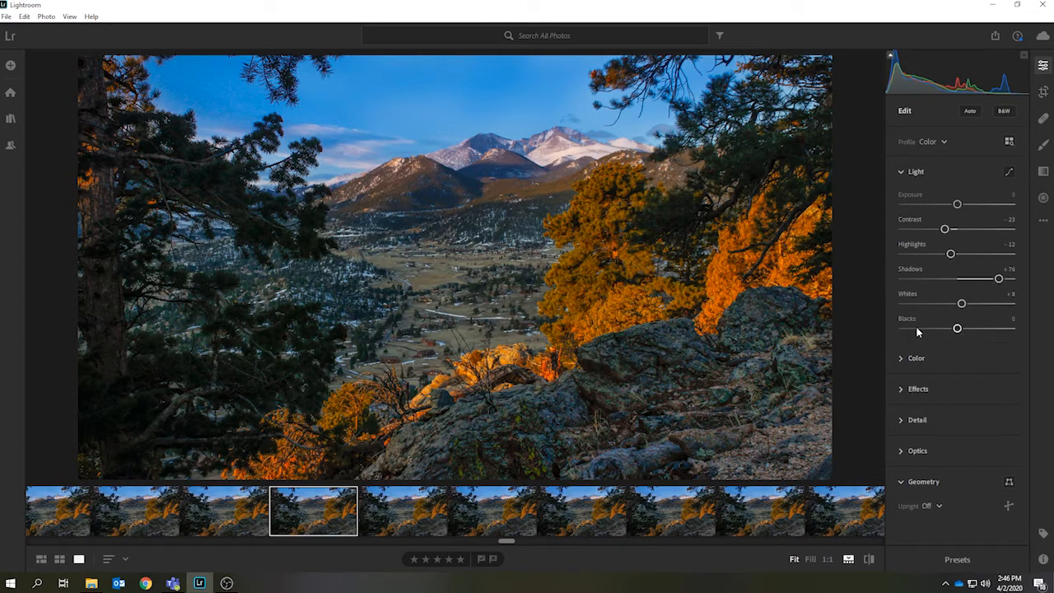
Step: Inspect the brush adjustment in the sky and the two linear gradients over the mountains and the foreground rocks
{"action": "left_click", "coordinate": [1044, 147]}
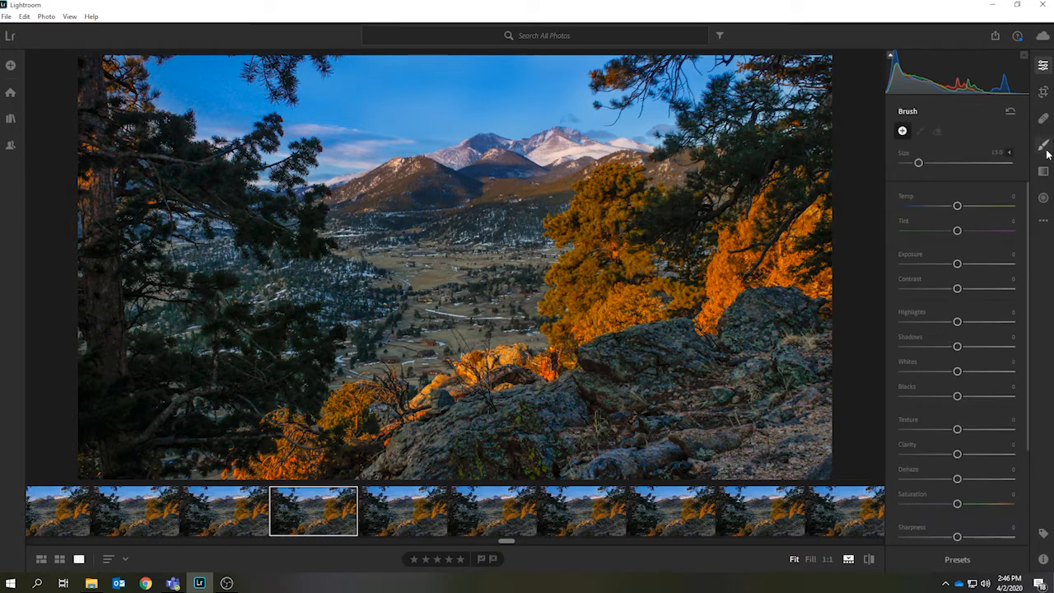
{"action": "left_click", "coordinate": [163, 85]}
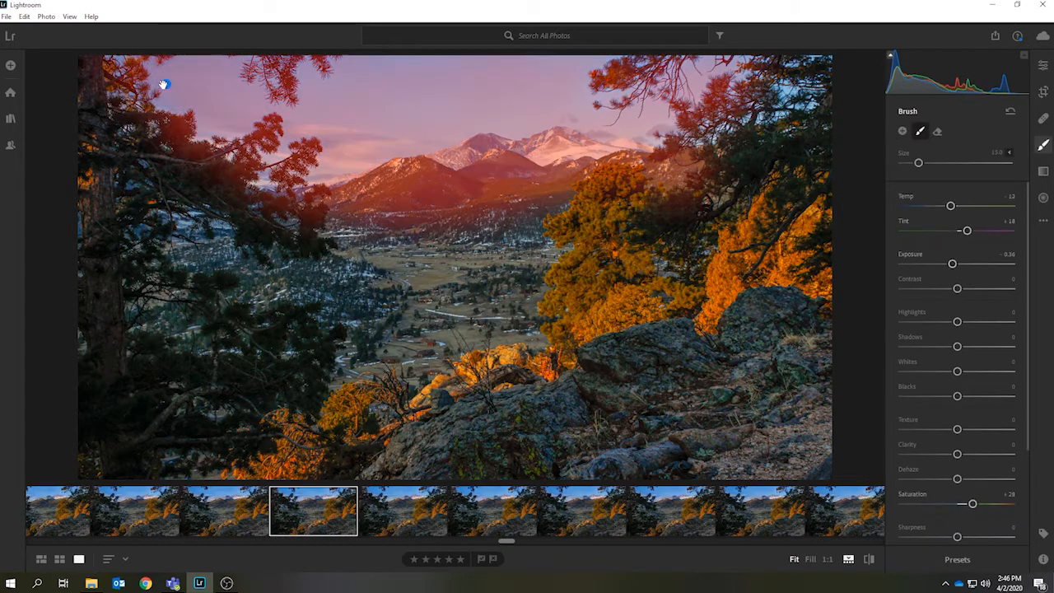
{"action": "left_click", "coordinate": [1043, 170]}
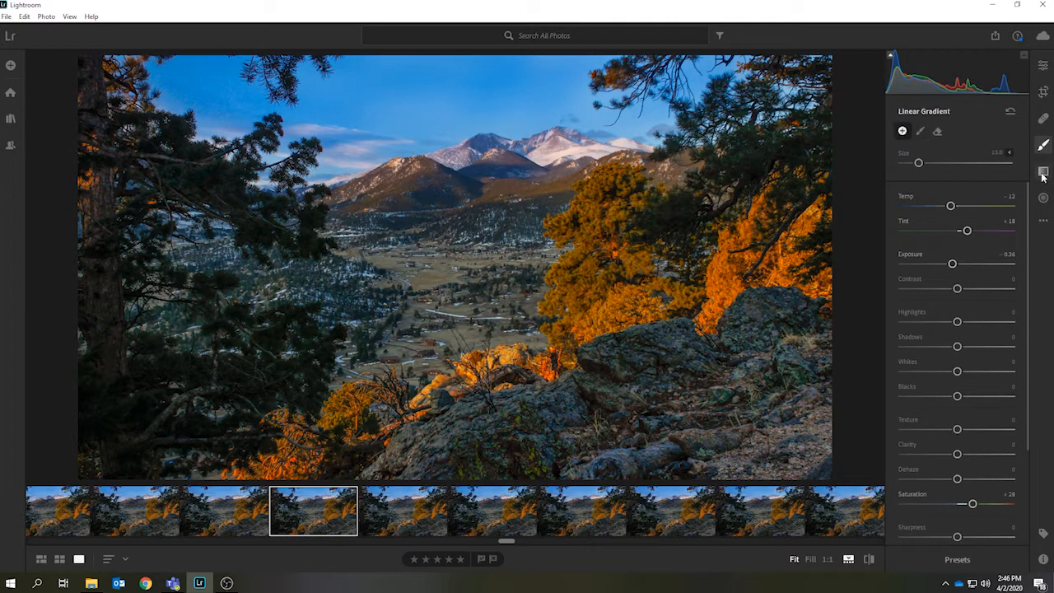
{"action": "left_click", "coordinate": [467, 159]}
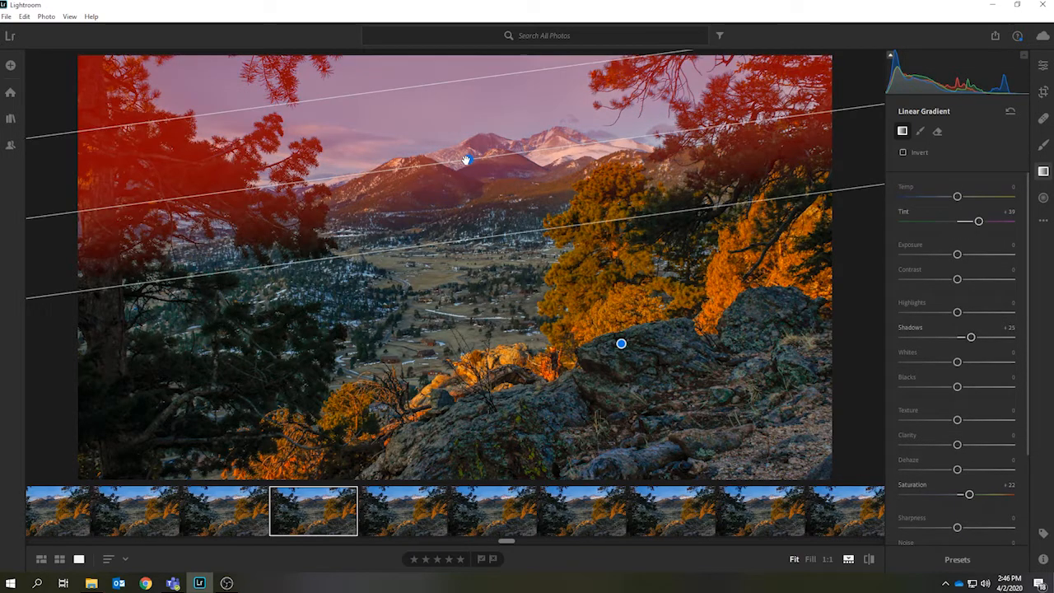
{"action": "left_click", "coordinate": [620, 343]}
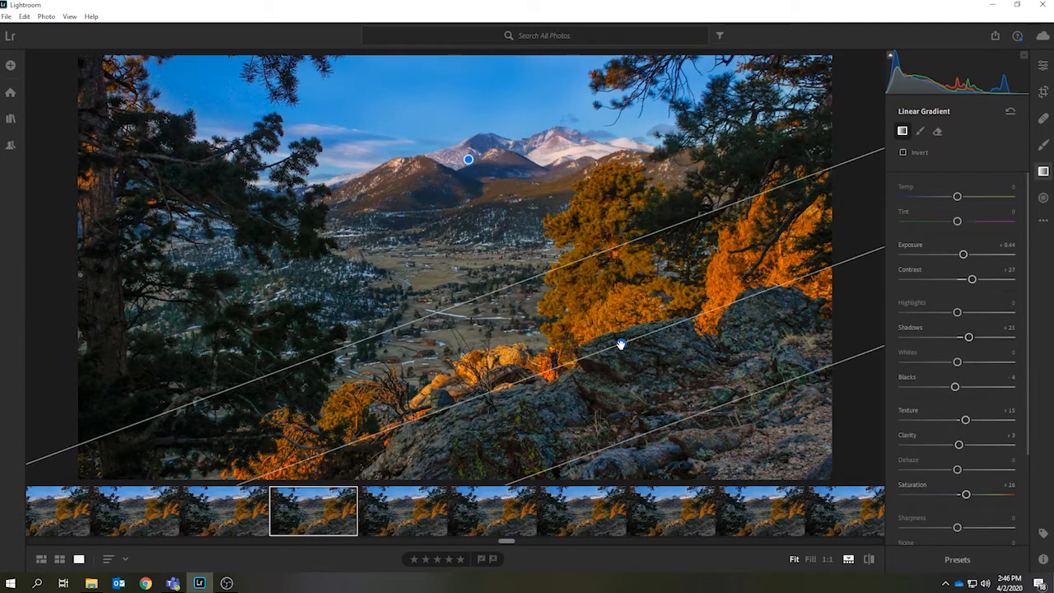
Step: Review the photo's Detail and Effects settings, try a Vignette of -100 and undo it
{"action": "left_click", "coordinate": [1042, 66]}
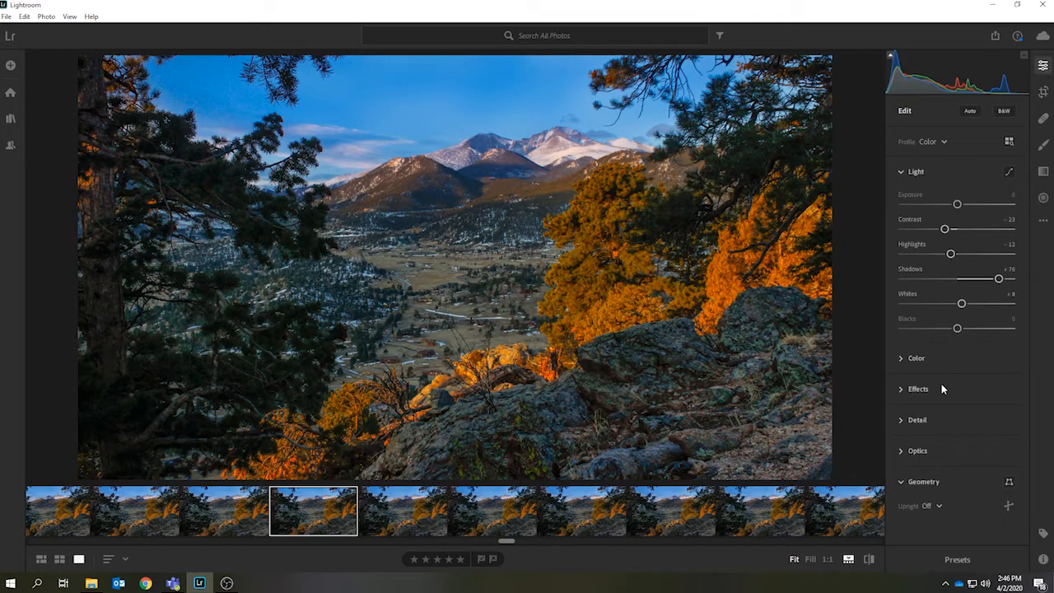
{"action": "left_click", "coordinate": [900, 420]}
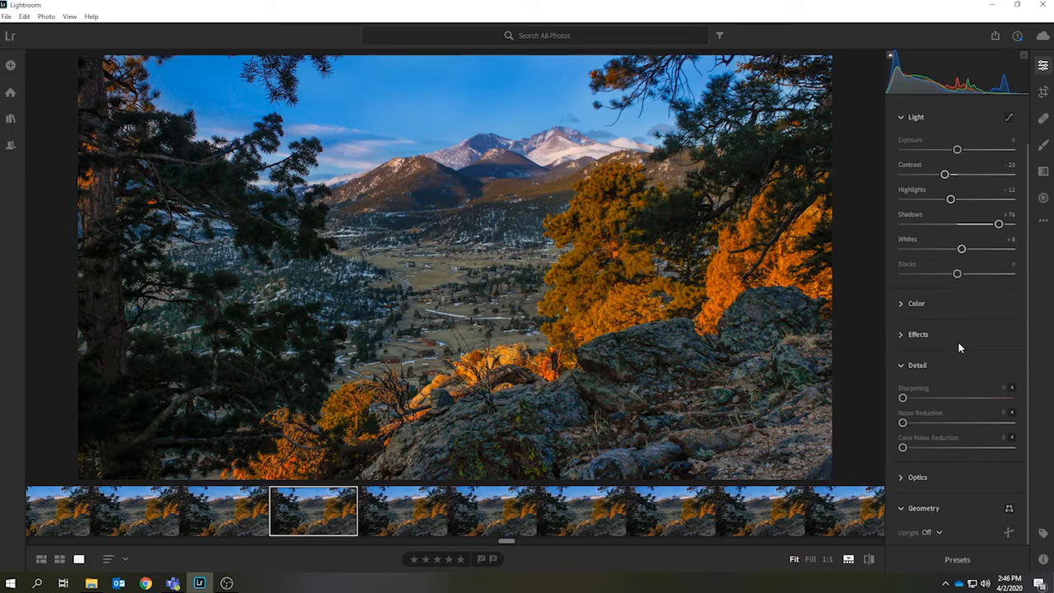
{"action": "left_click", "coordinate": [921, 335]}
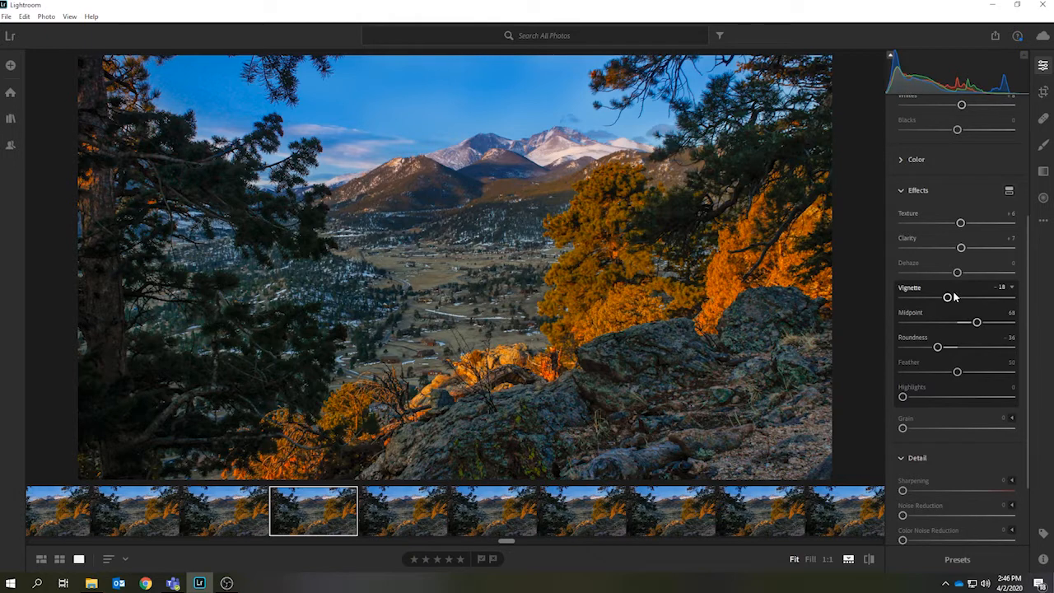
{"action": "left_click_drag", "start_coordinate": [948, 298], "coordinate": [862, 305]}
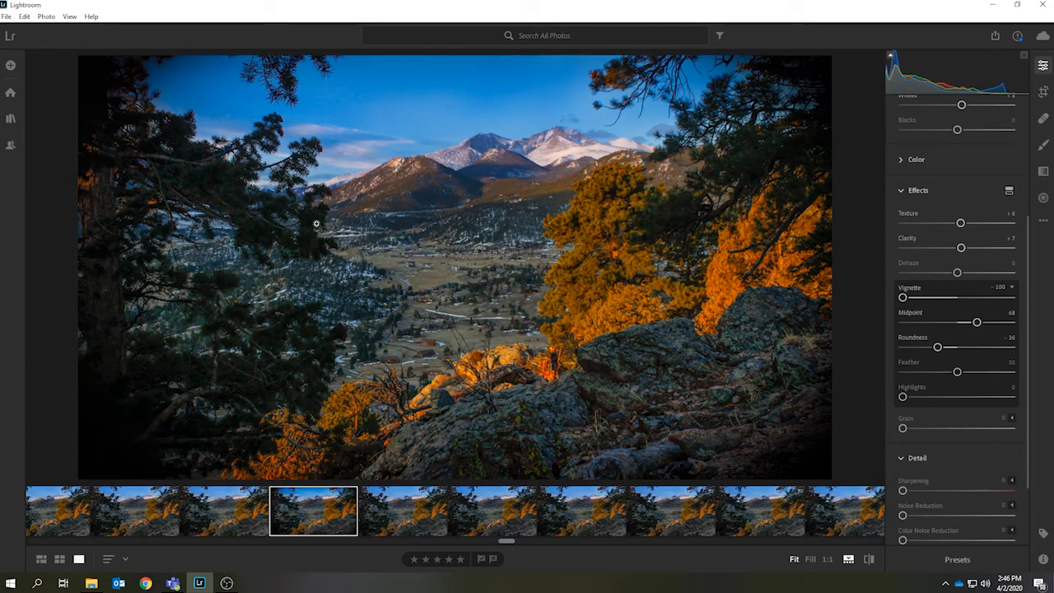
{"action": "key", "text": "ctrl+z"}
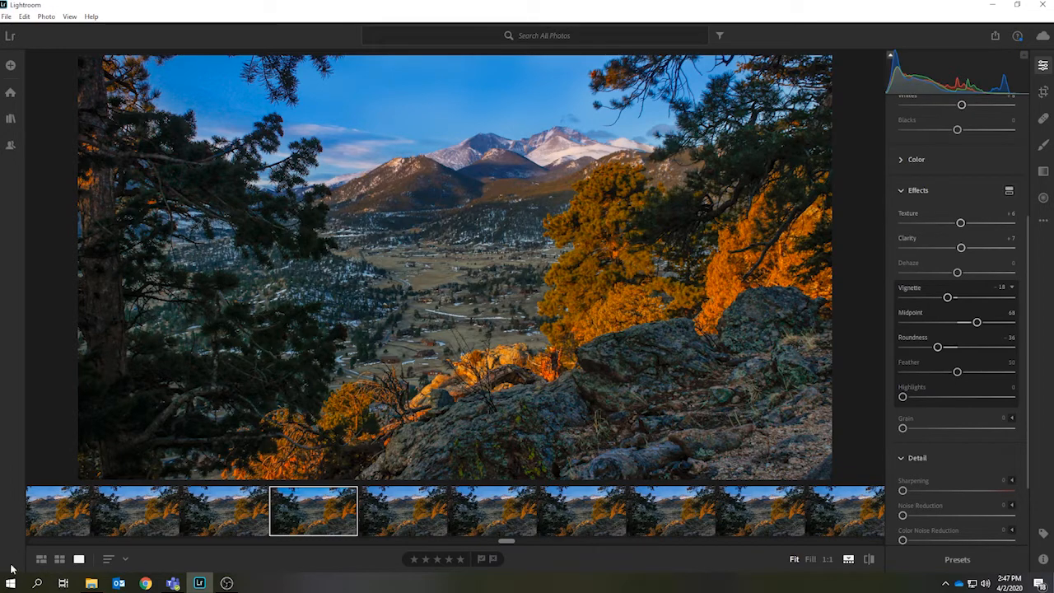
Step: Show the photo grid and copy the edited photo's settings, including all Tools: Crop, Heal, Brush, Linear Gradient and Radial Gradient
{"action": "left_click", "coordinate": [59, 559]}
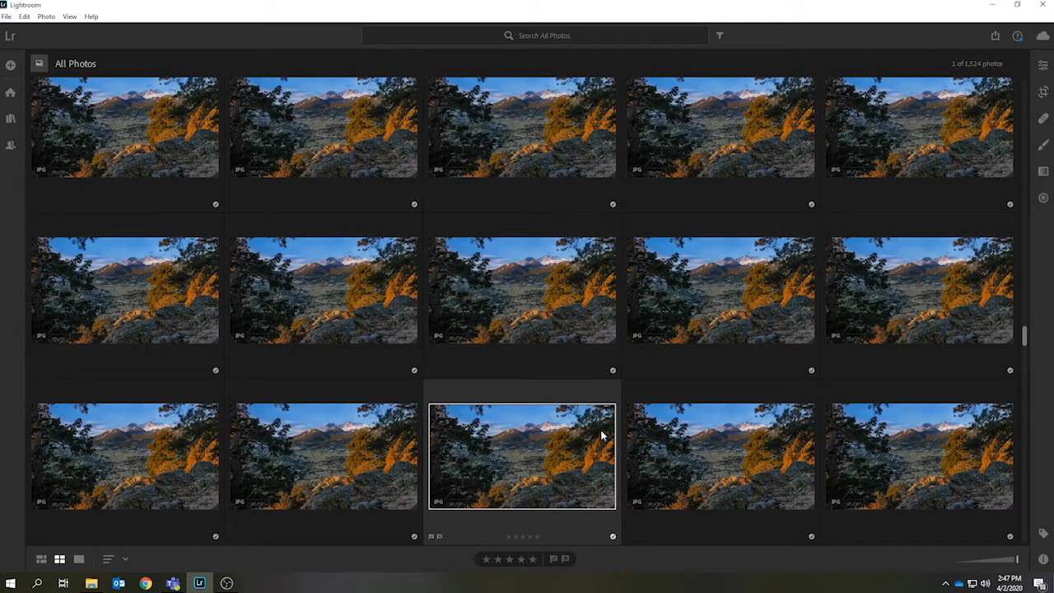
{"action": "right_click", "coordinate": [567, 442]}
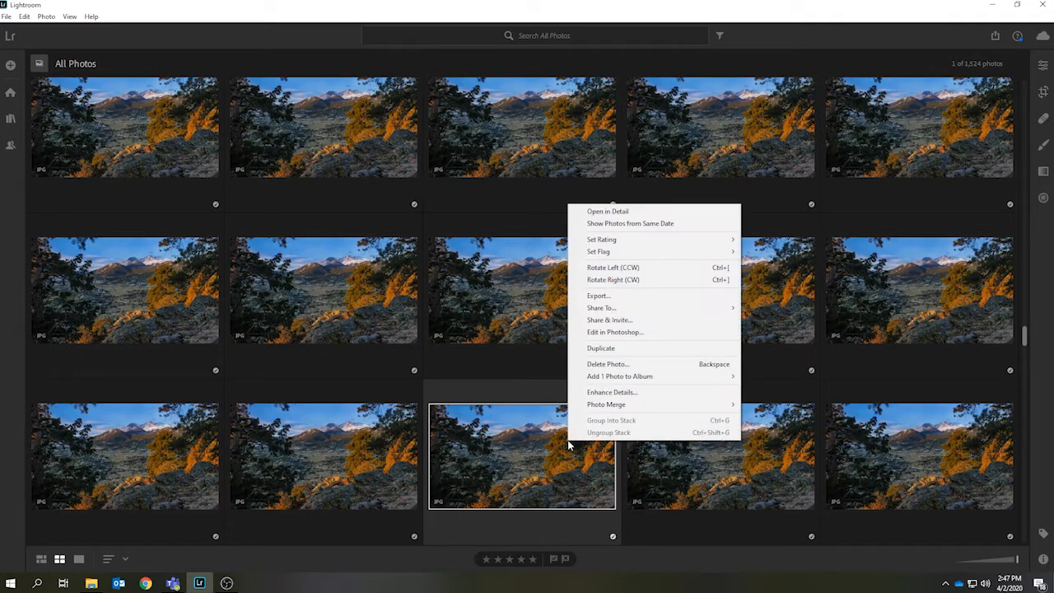
{"action": "left_click", "coordinate": [516, 458]}
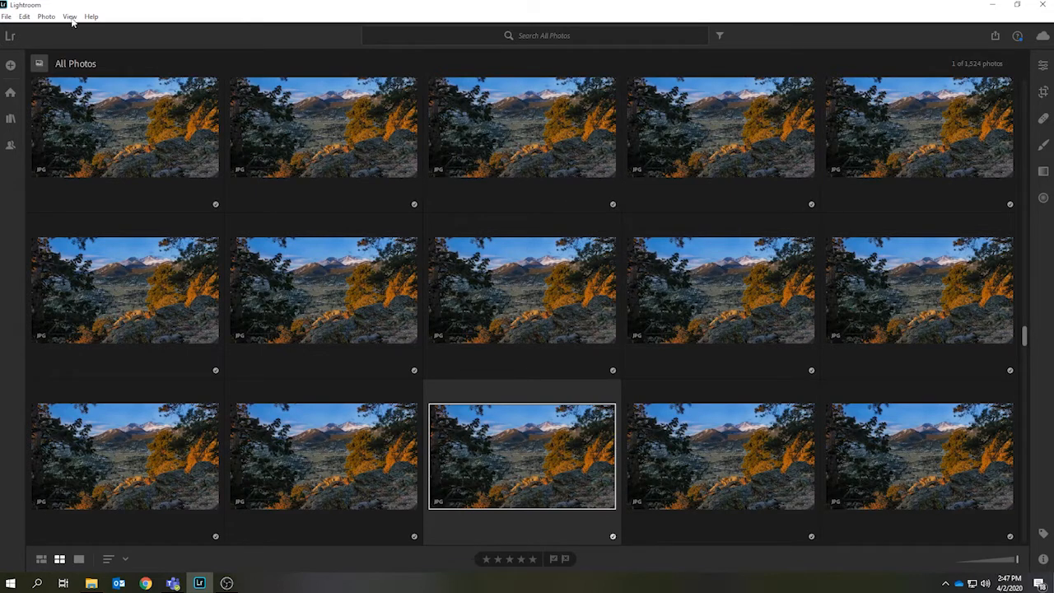
{"action": "left_click", "coordinate": [47, 17]}
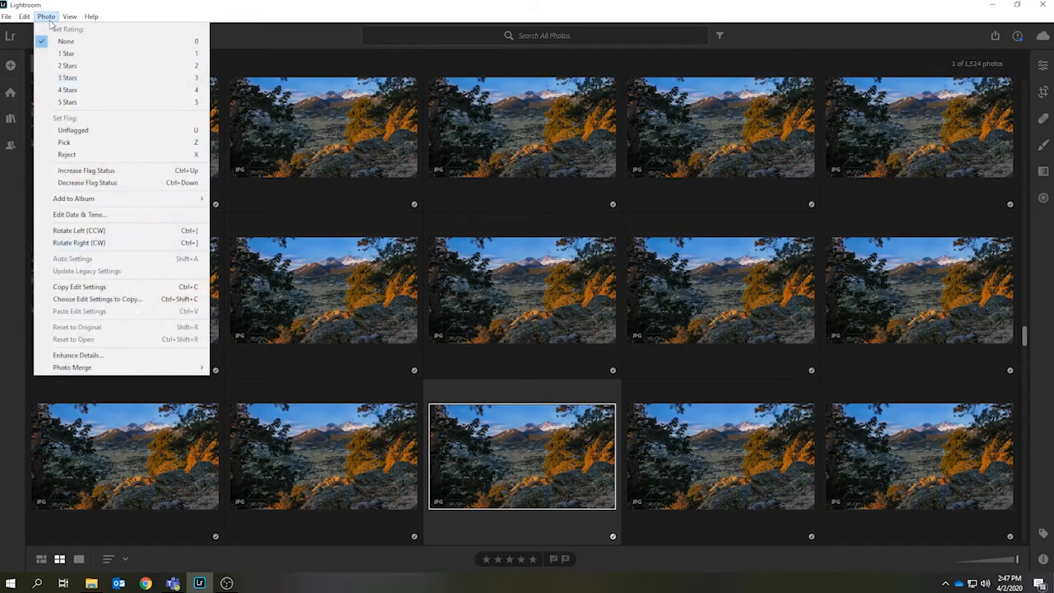
{"action": "left_click", "coordinate": [104, 301]}
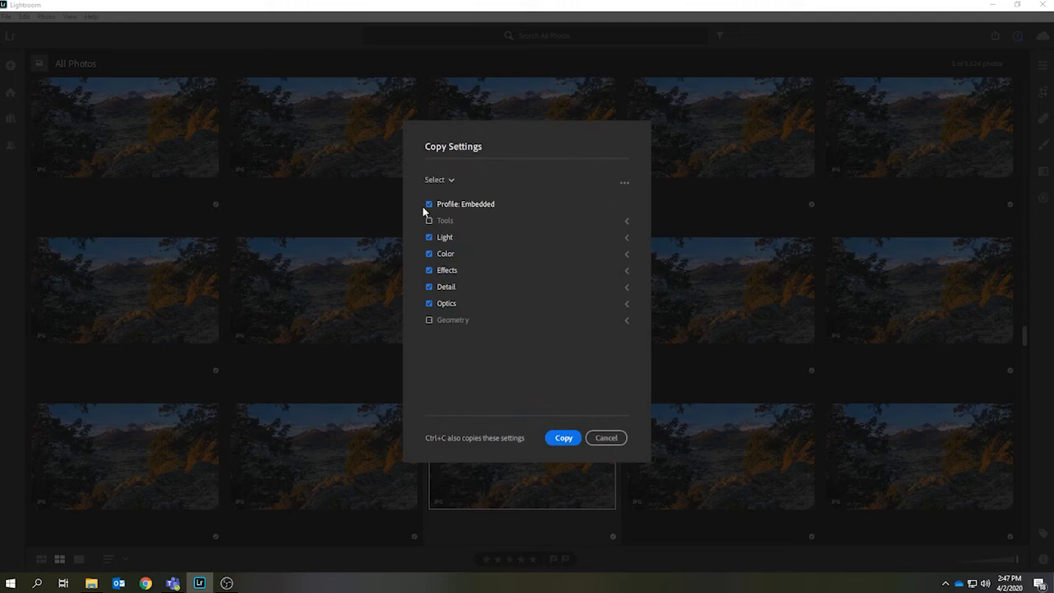
{"action": "left_click", "coordinate": [626, 223]}
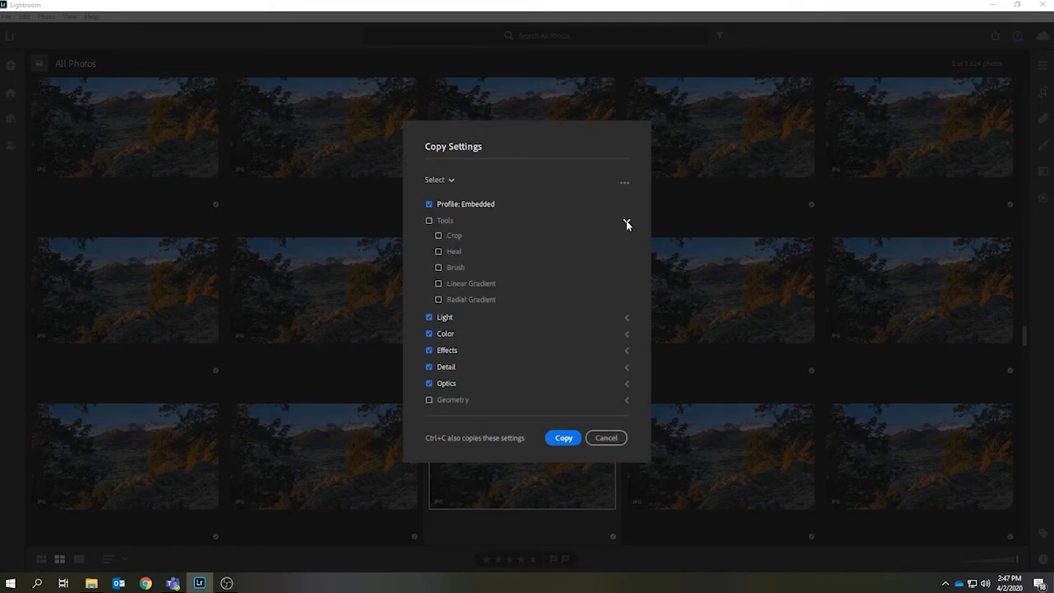
{"action": "left_click", "coordinate": [438, 222]}
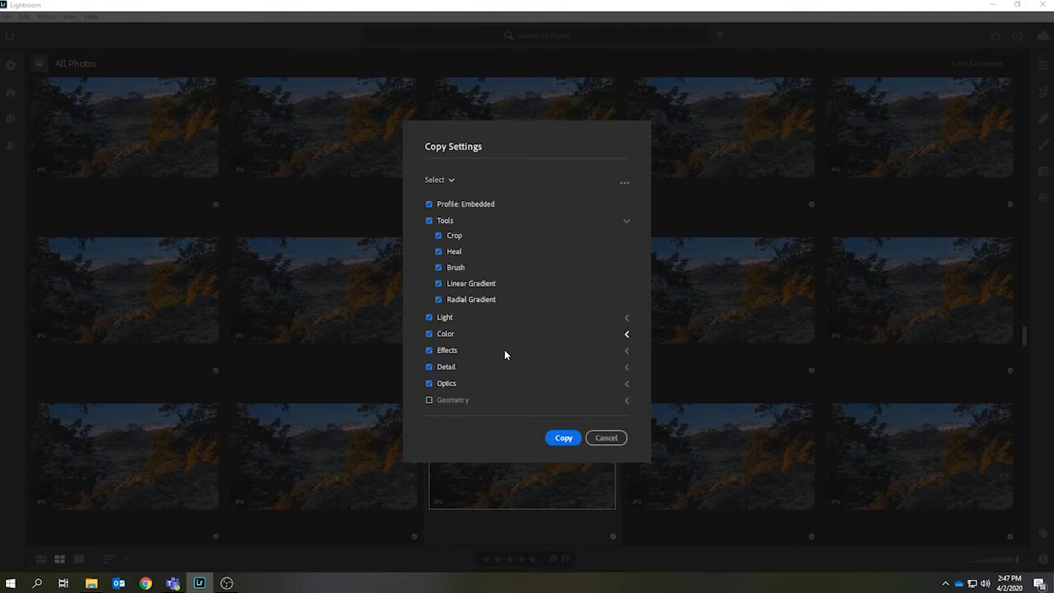
{"action": "left_click", "coordinate": [563, 439]}
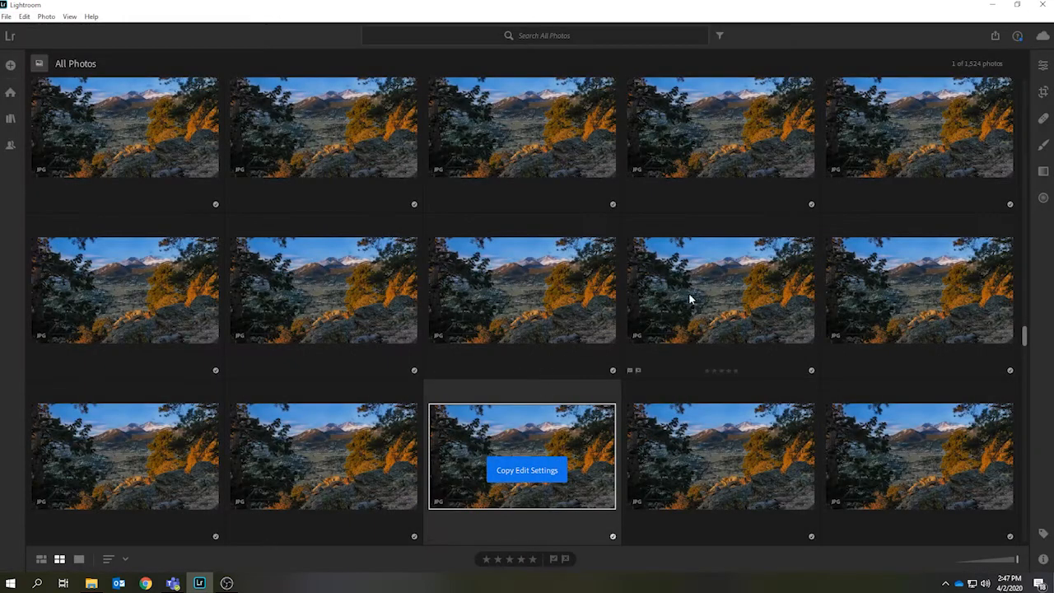
Step: Select all photos in the grid, paste the copied edit settings onto them and confirm the batch change
{"action": "left_click_drag", "start_coordinate": [1026, 337], "coordinate": [1017, 57]}
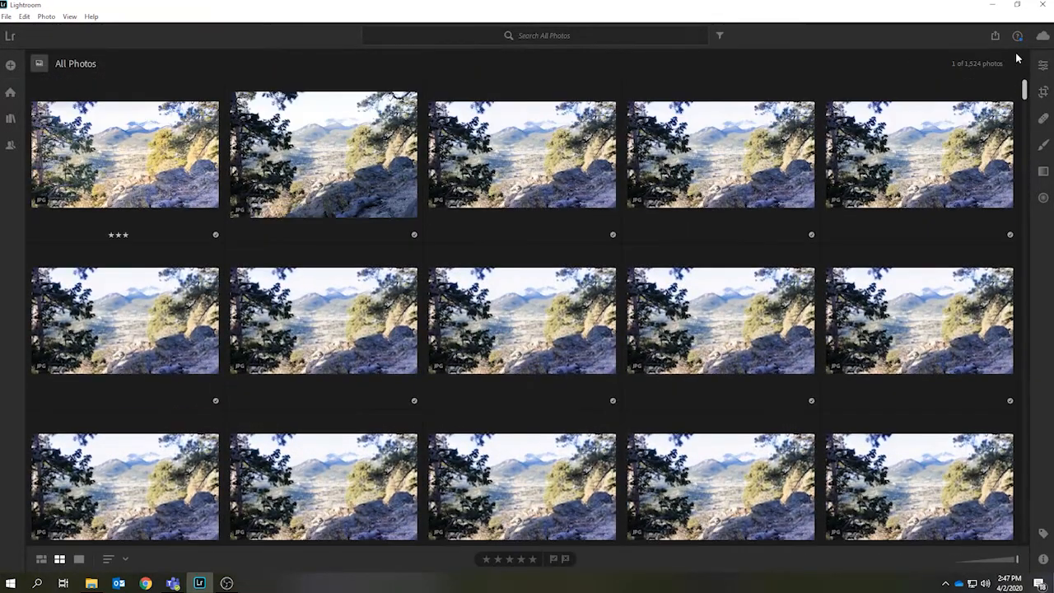
{"action": "key", "text": "ctrl+a"}
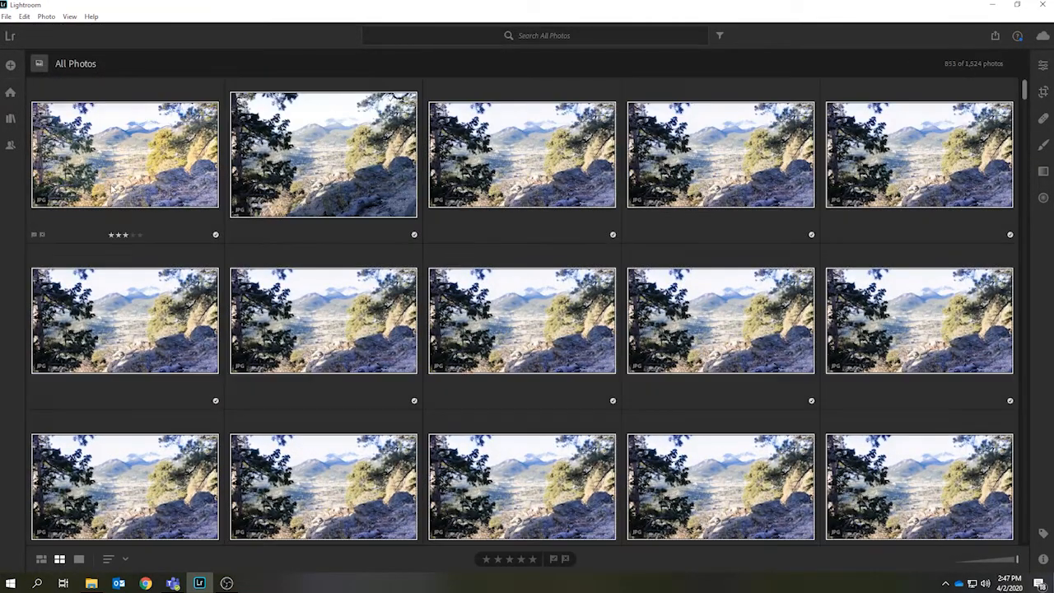
{"action": "left_click", "coordinate": [46, 17]}
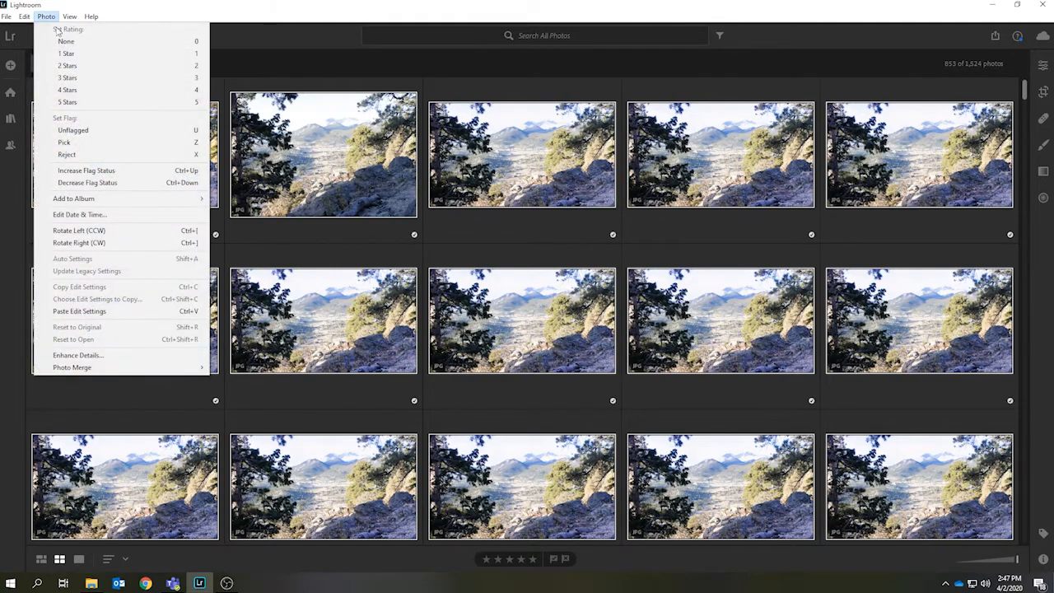
{"action": "left_click", "coordinate": [180, 313]}
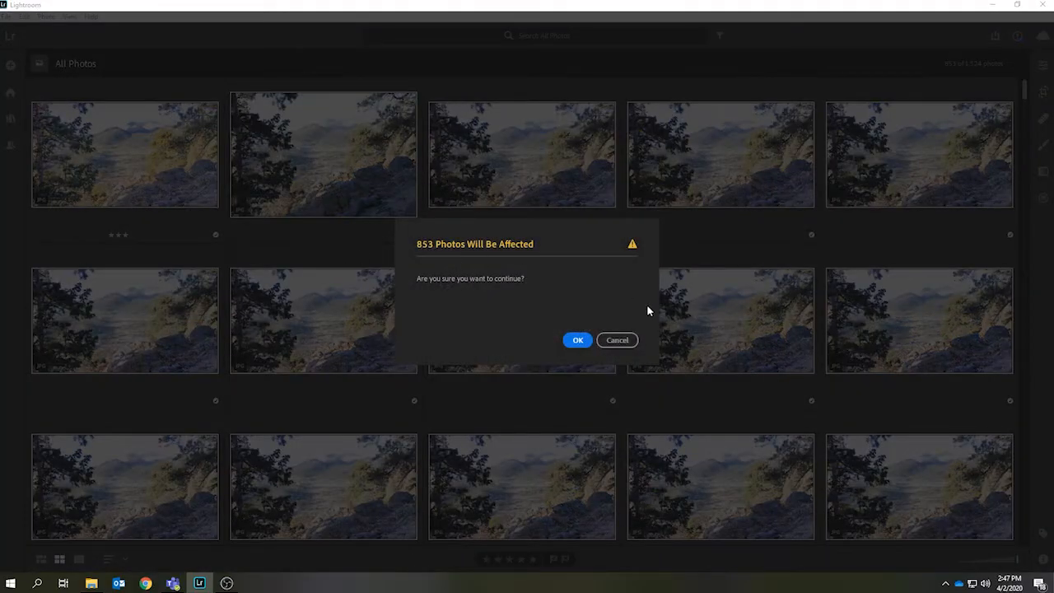
{"action": "left_click", "coordinate": [578, 341]}
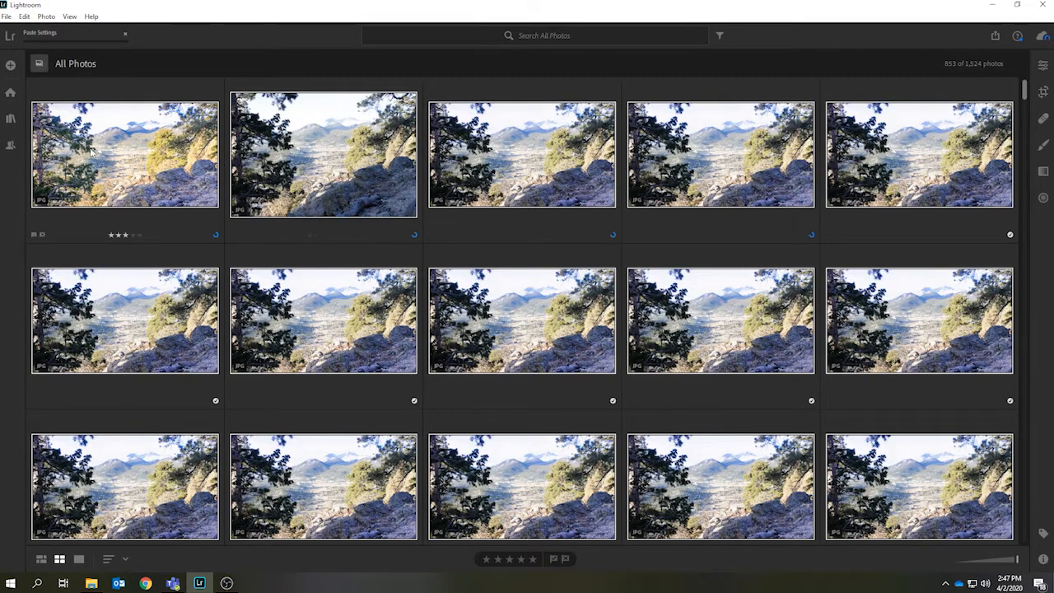
Step: Open the export settings for all the selected time-lapse photos
{"action": "left_click", "coordinate": [7, 16]}
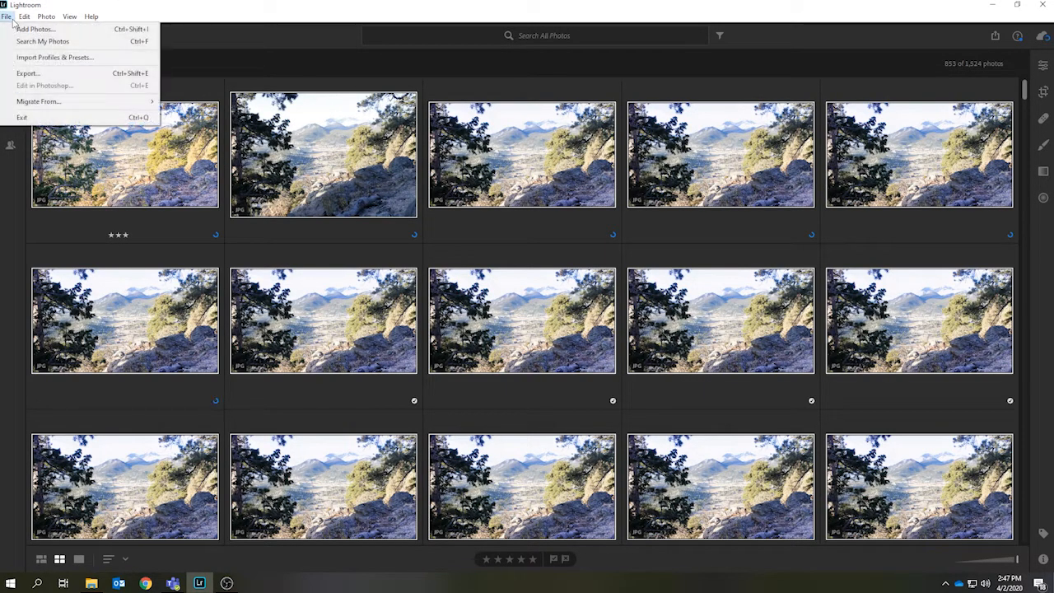
{"action": "left_click", "coordinate": [25, 74]}
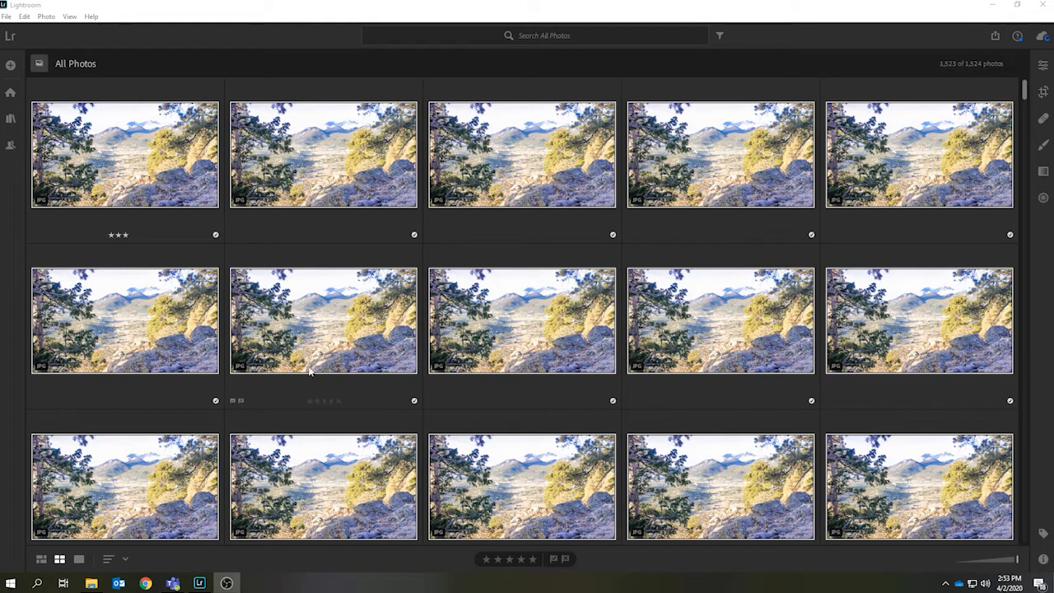
Step: Switch to File Explorer and open the 04-01-2020 Prospect Mtn Thumb Timelapse folder inside Timelapse Tutorial
{"action": "left_click", "coordinate": [91, 582]}
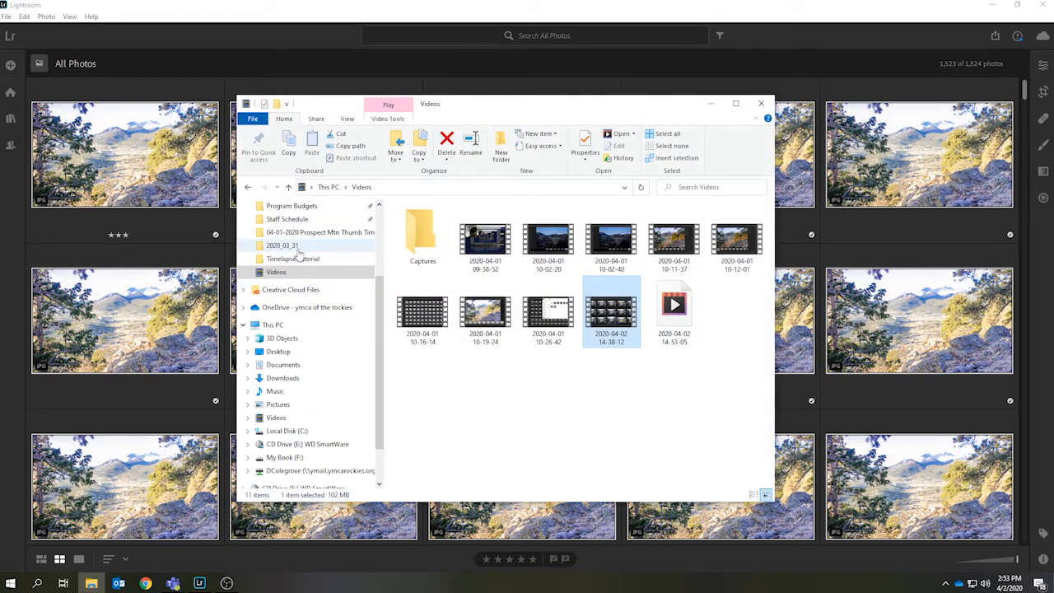
{"action": "left_click", "coordinate": [298, 258]}
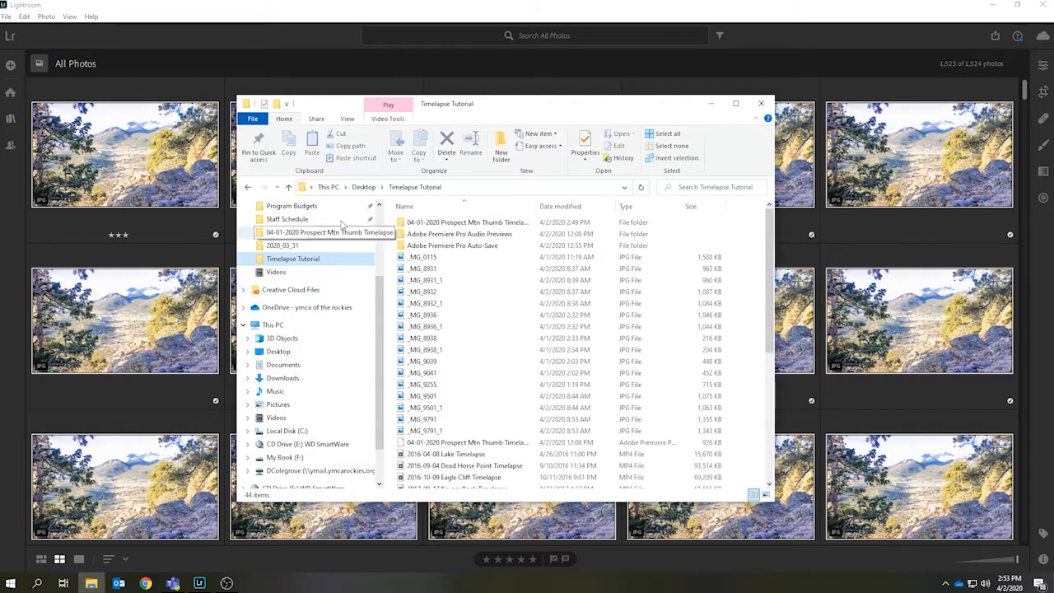
{"action": "double_click", "coordinate": [463, 226]}
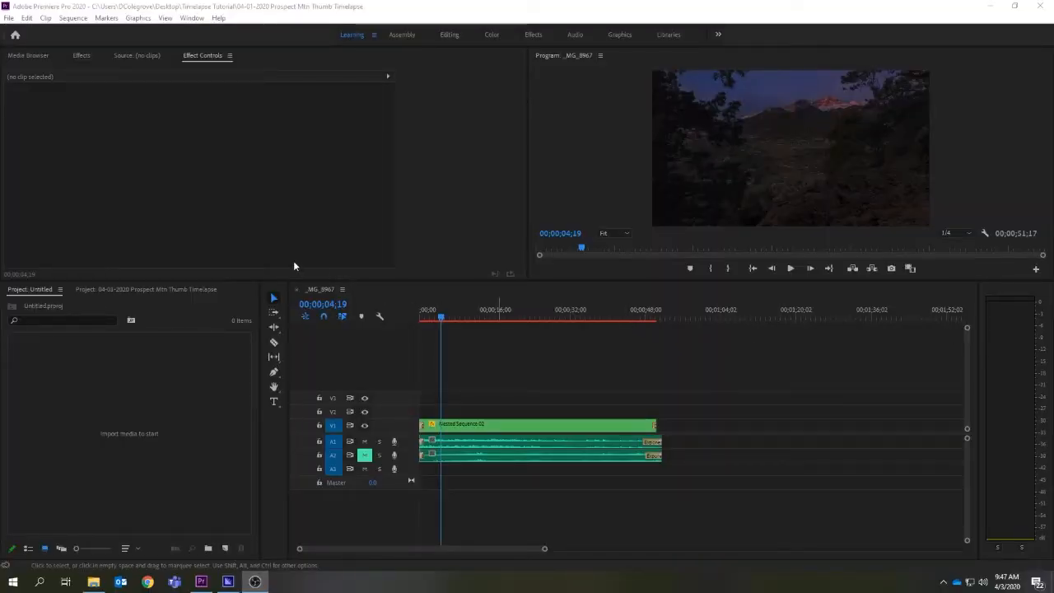
{"action": "left_click", "coordinate": [8, 18]}
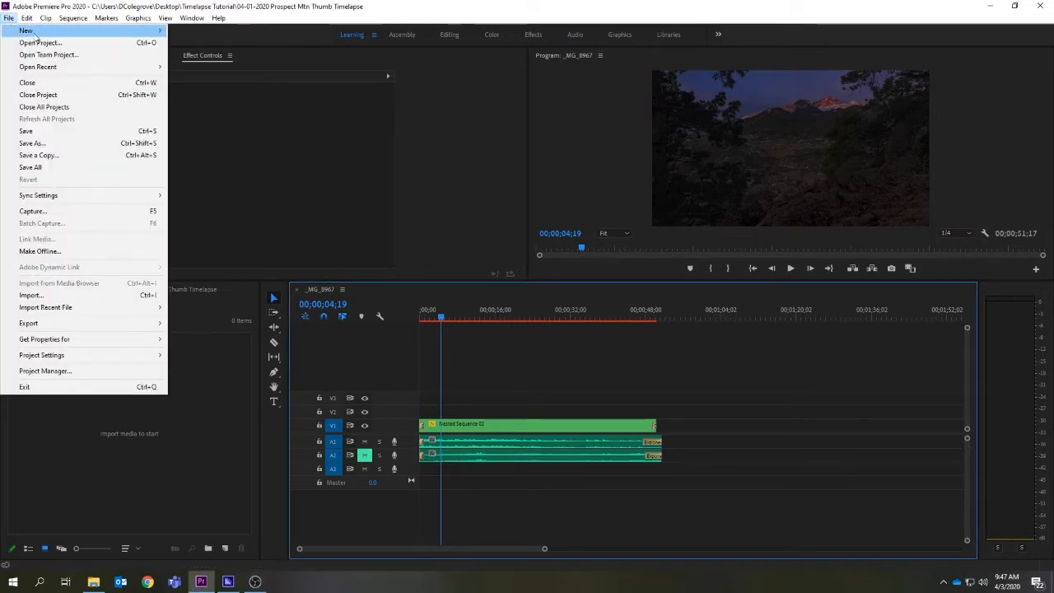
{"action": "mouse_move", "coordinate": [99, 31]}
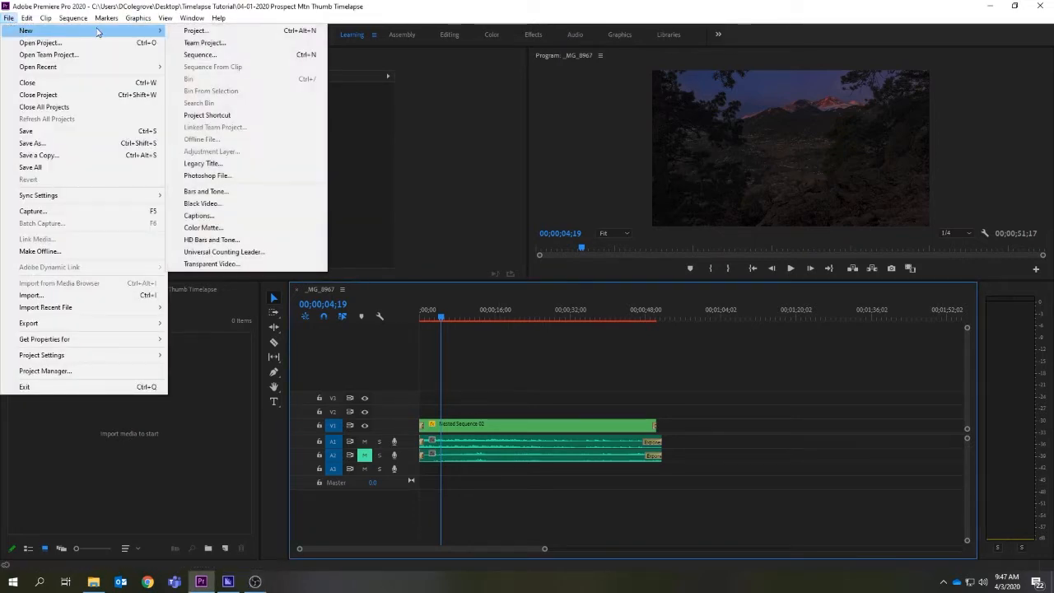
{"action": "left_click", "coordinate": [272, 33]}
{"action": "left_click", "coordinate": [684, 145]}
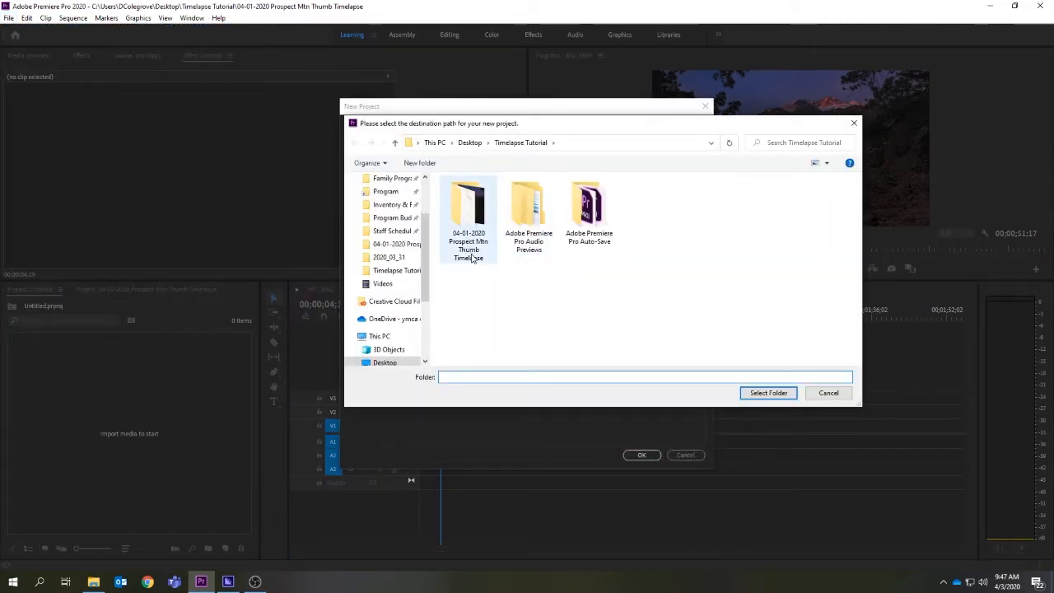
{"action": "double_click", "coordinate": [478, 239]}
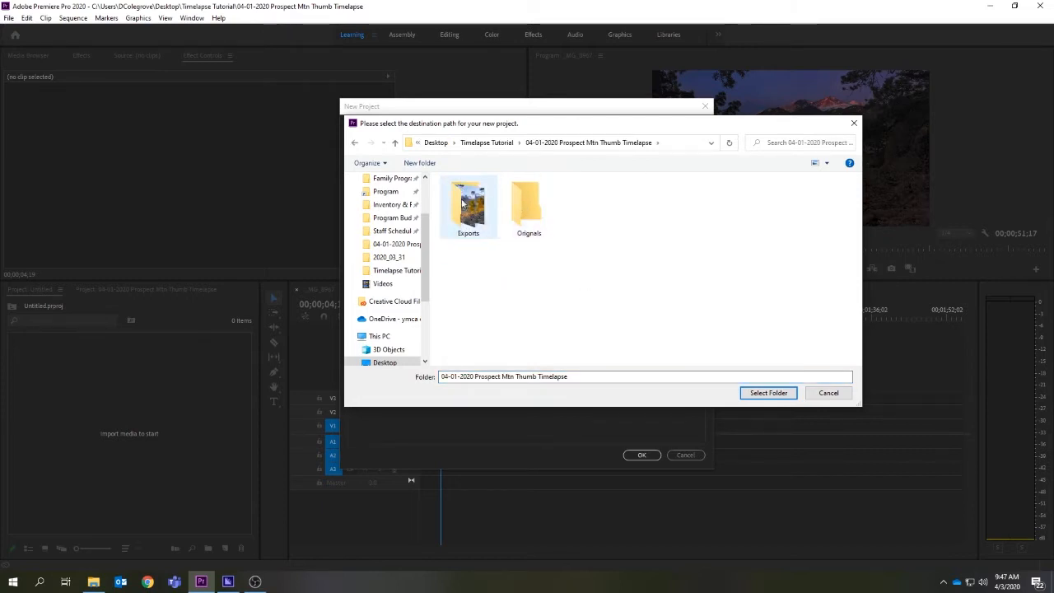
{"action": "left_click", "coordinate": [830, 393]}
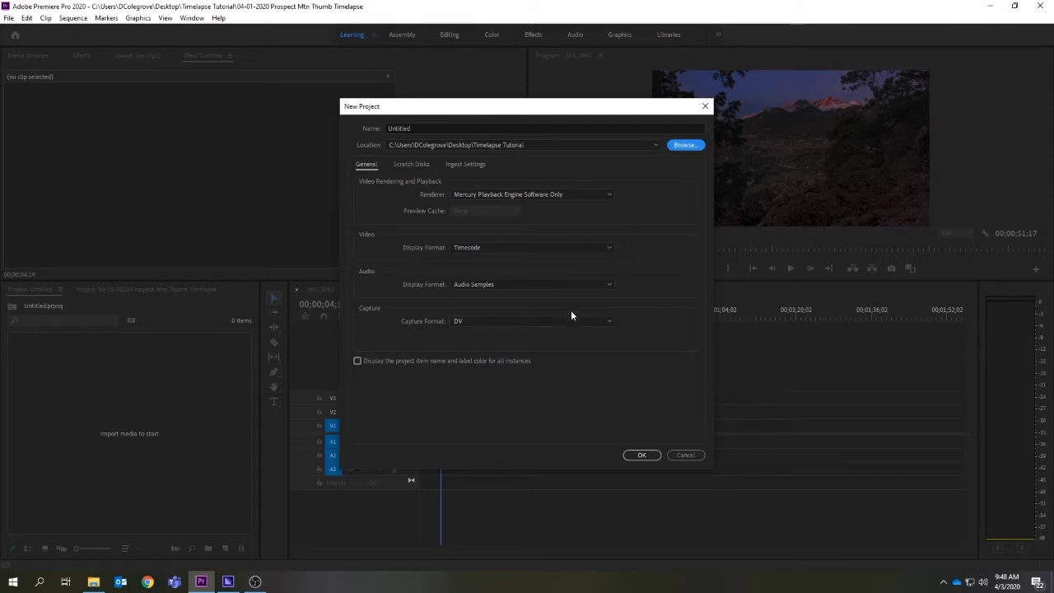
{"action": "left_click", "coordinate": [363, 8]}
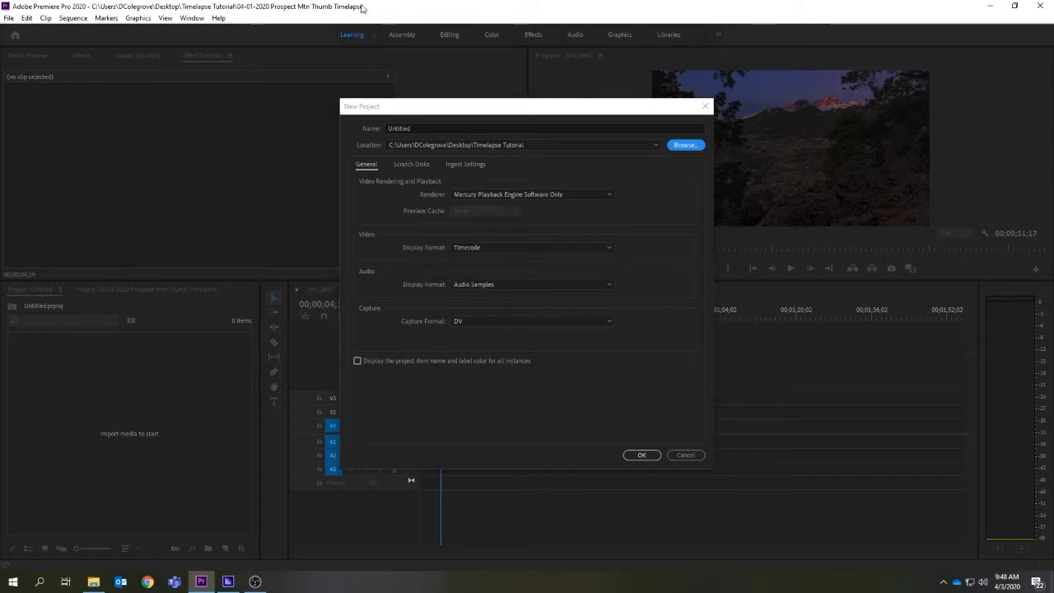
{"action": "left_click", "coordinate": [685, 454]}
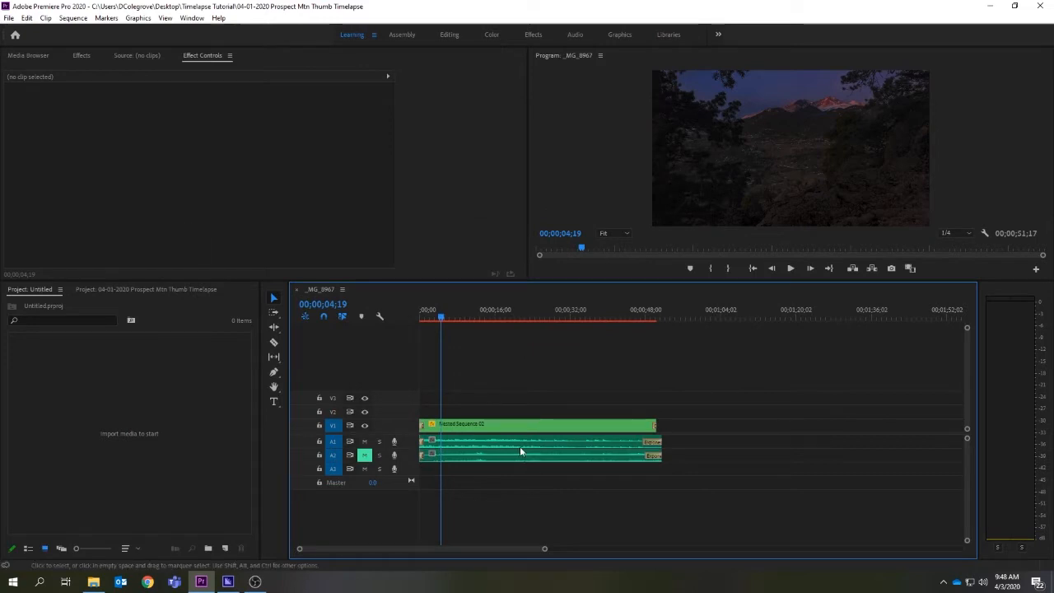
Step: Select the nested sequence clip on track V1 and return the playhead to the start of the sequence
{"action": "left_click", "coordinate": [494, 427]}
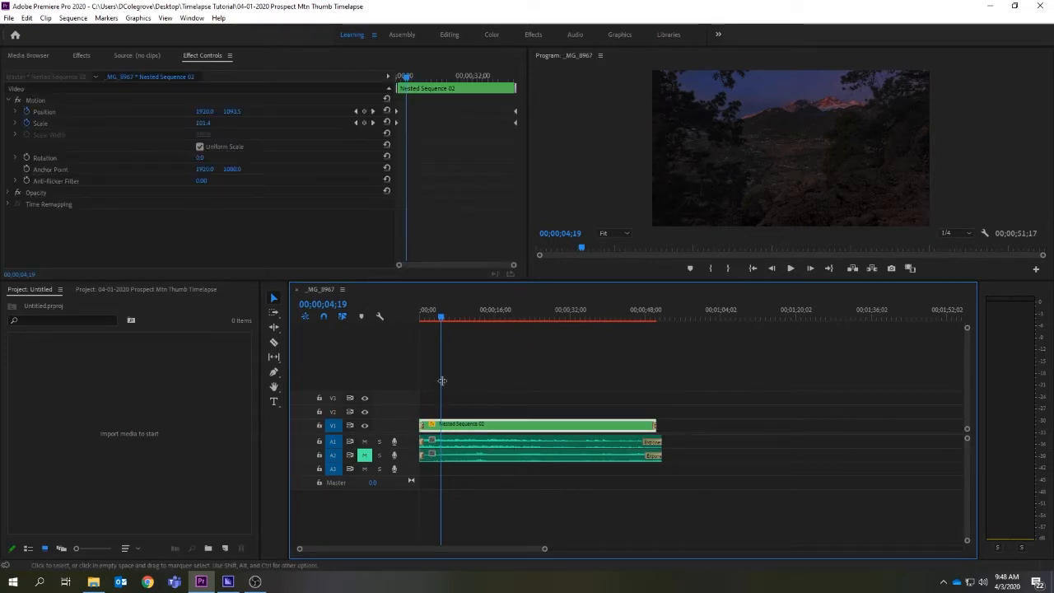
{"action": "left_click_drag", "start_coordinate": [442, 320], "coordinate": [427, 316]}
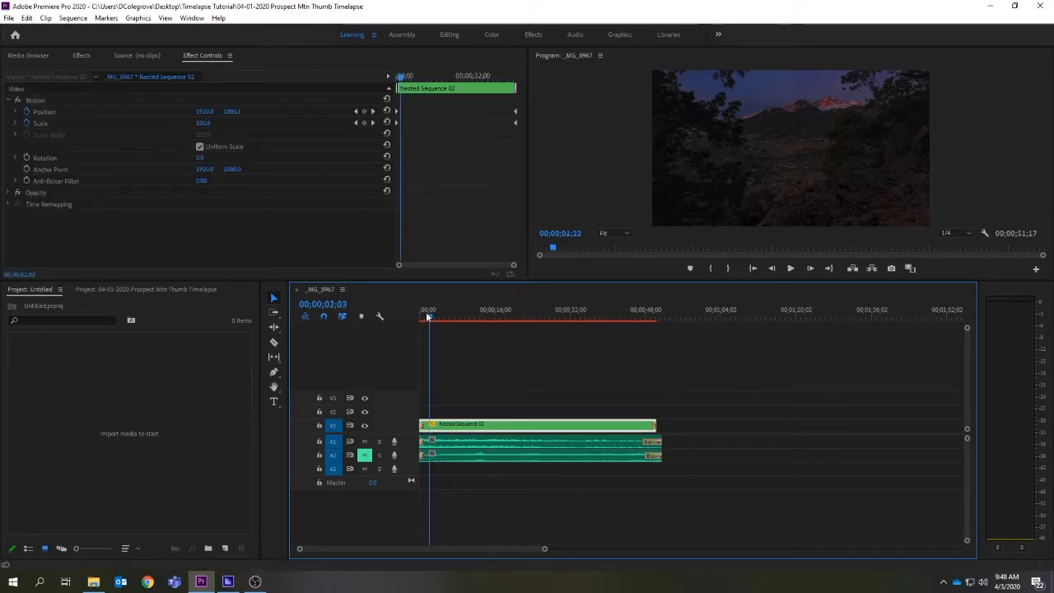
{"action": "key", "text": "Home"}
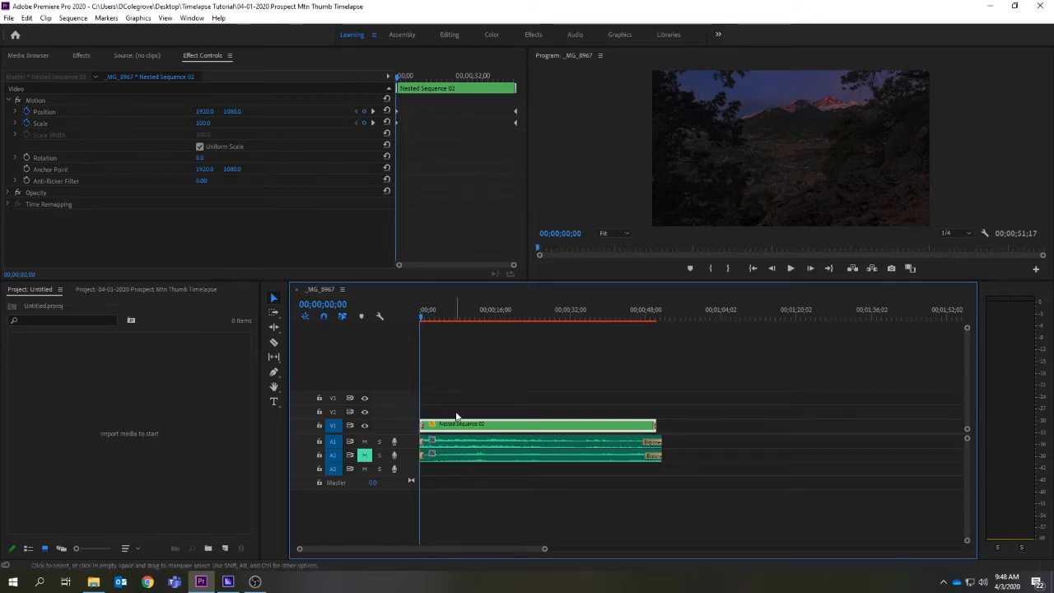
Step: Display the exported photos in the Media Browser and dock the Effects panel with the Project panels
{"action": "left_click", "coordinate": [27, 56]}
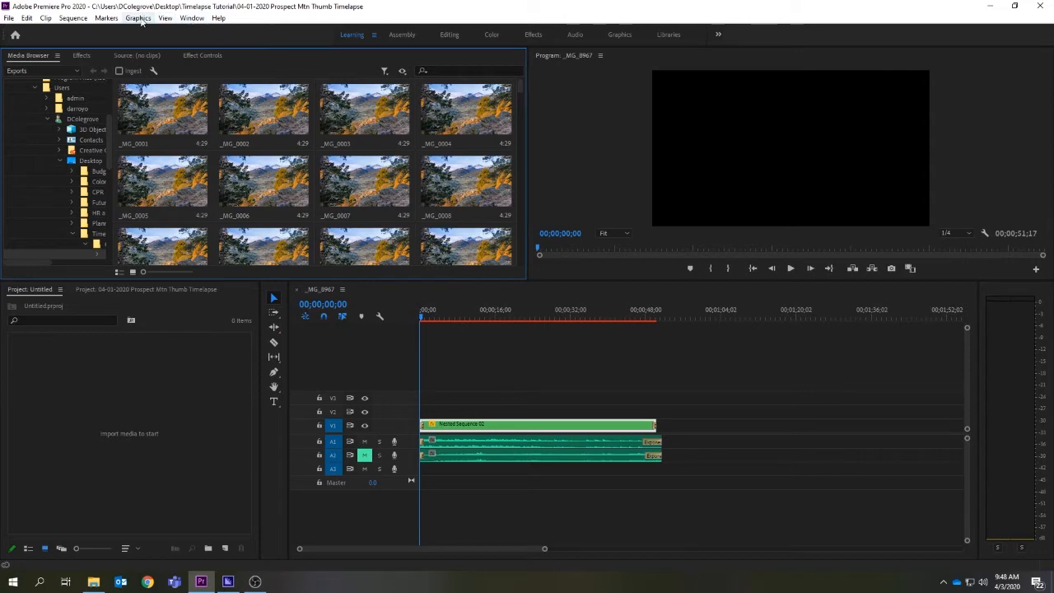
{"action": "left_click", "coordinate": [190, 18]}
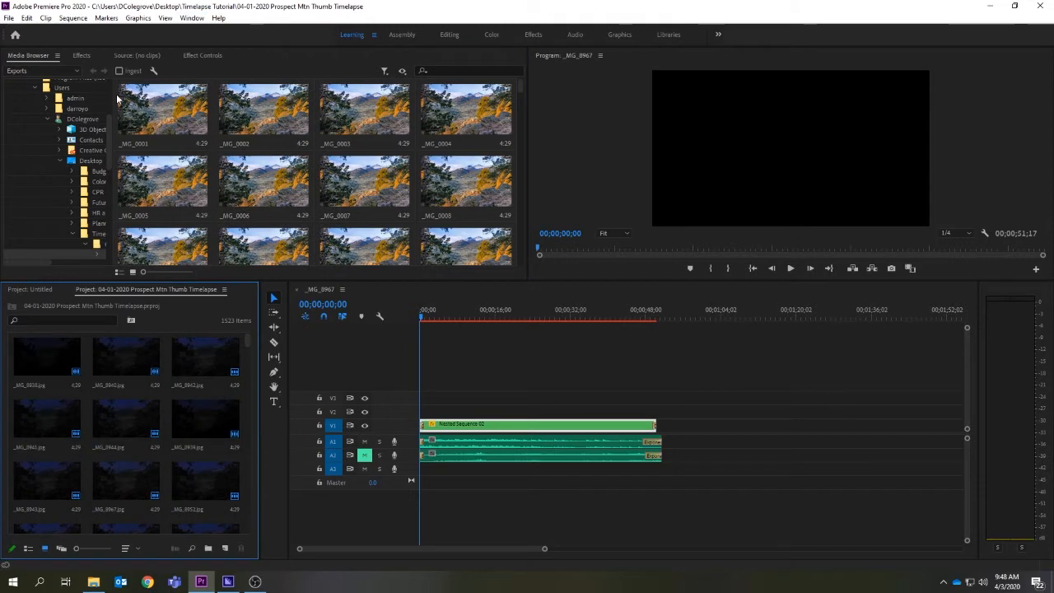
{"action": "left_click_drag", "start_coordinate": [81, 56], "coordinate": [76, 289]}
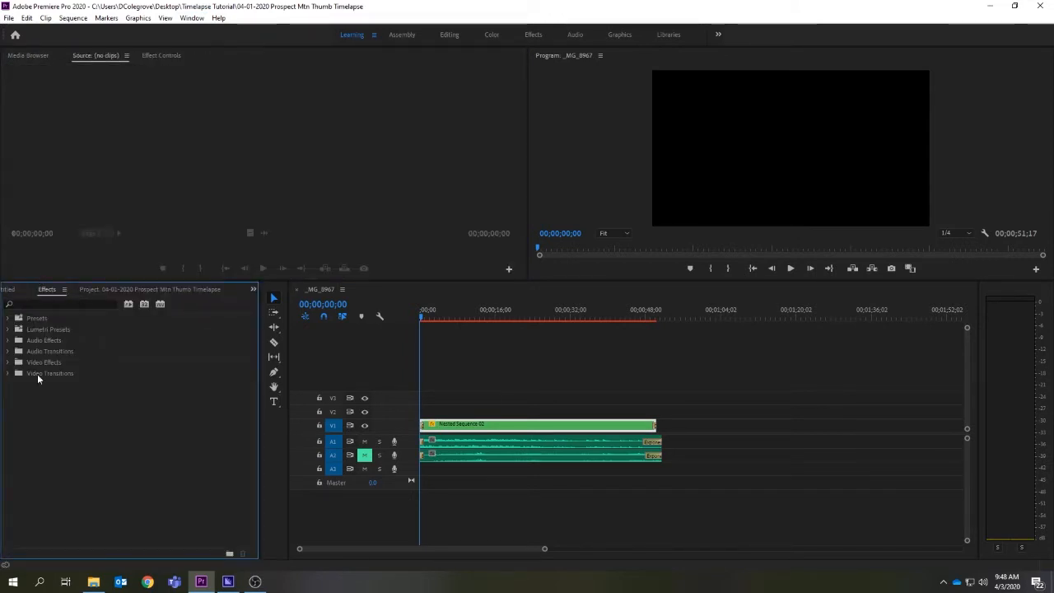
Step: Place the first eight exported photos, starting with _MG_0001, from the Media Browser onto track V3 at the start of the sequence
{"action": "left_click", "coordinate": [25, 56]}
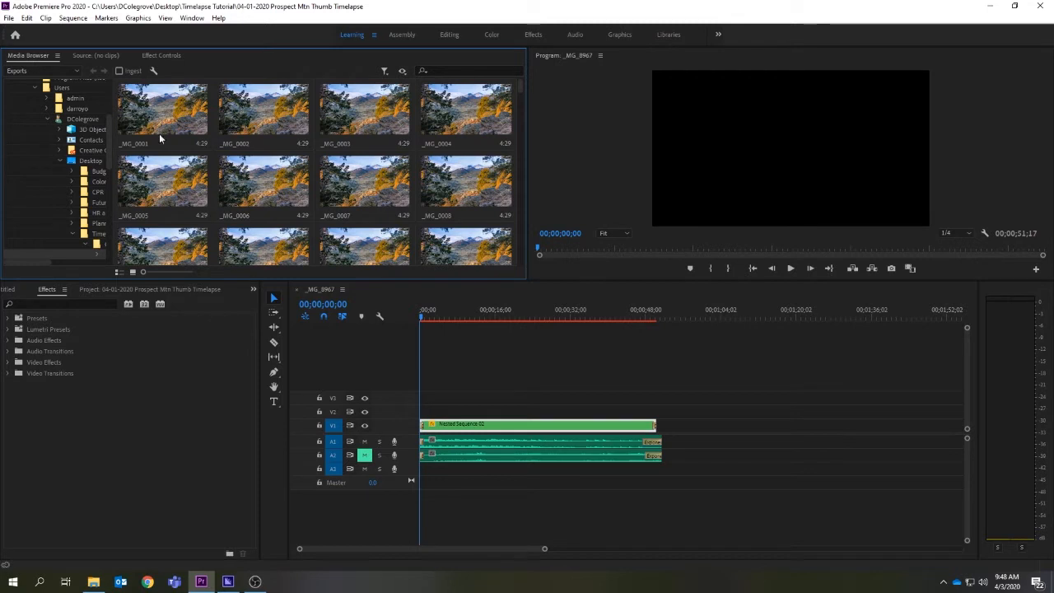
{"action": "left_click_drag", "start_coordinate": [115, 84], "coordinate": [421, 397]}
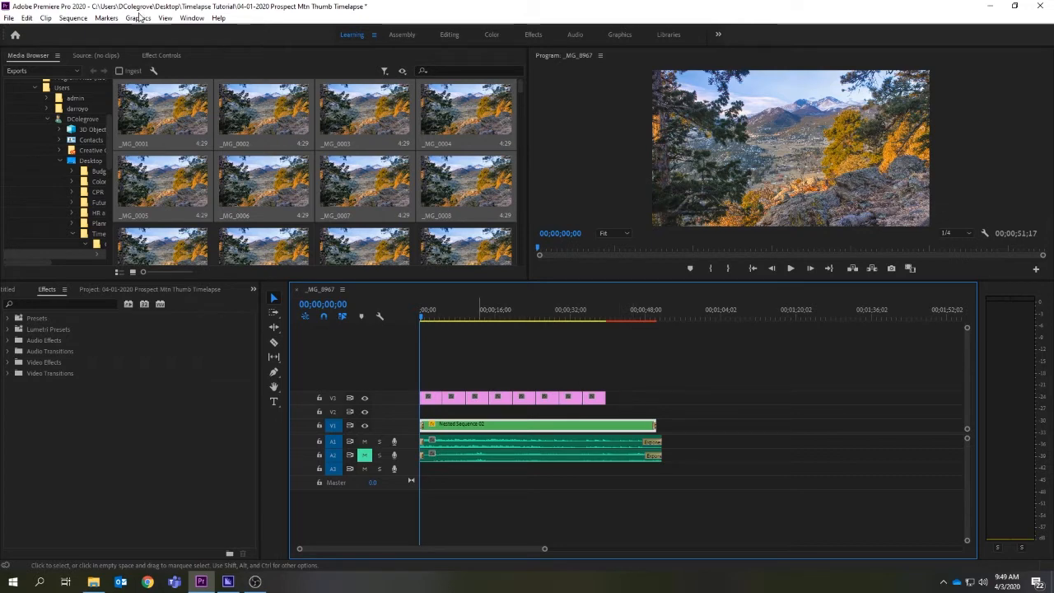
Step: Review the sequence settings, including the Editing Mode and Timebase options, and leave them without changes
{"action": "left_click", "coordinate": [72, 19]}
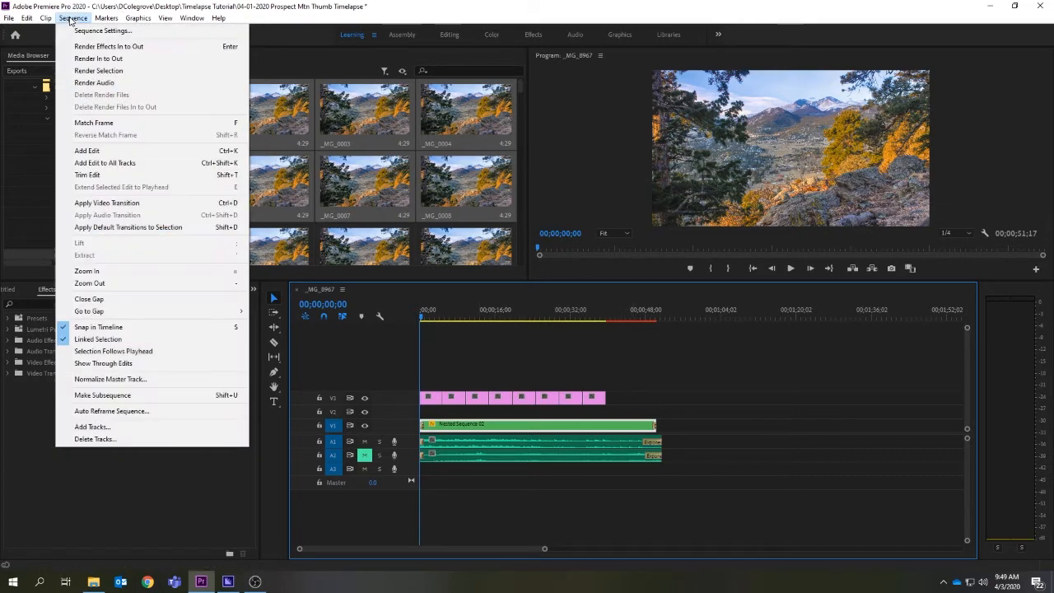
{"action": "left_click", "coordinate": [81, 32]}
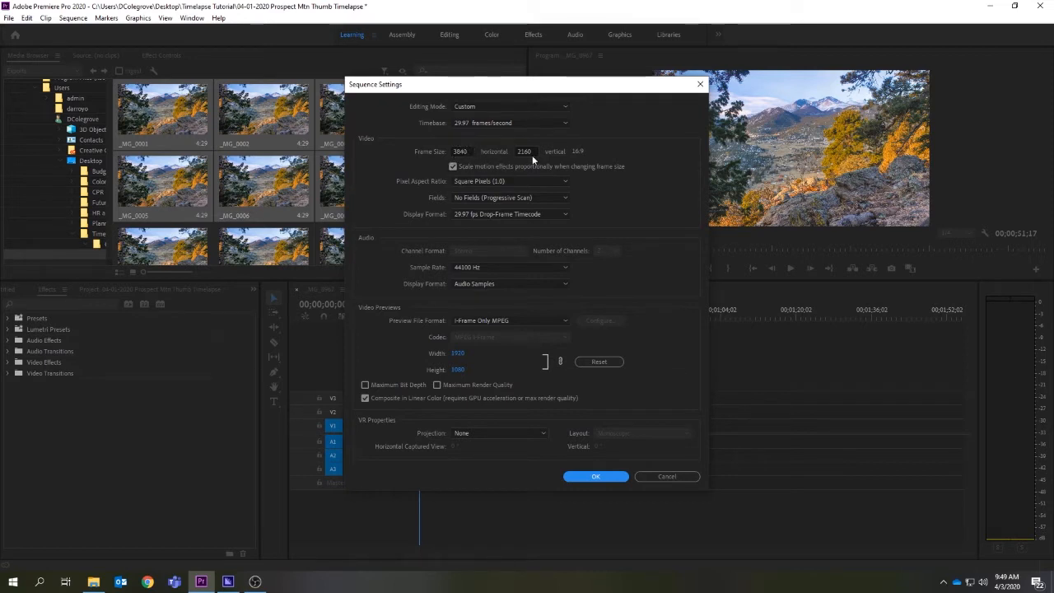
{"action": "left_click", "coordinate": [486, 106]}
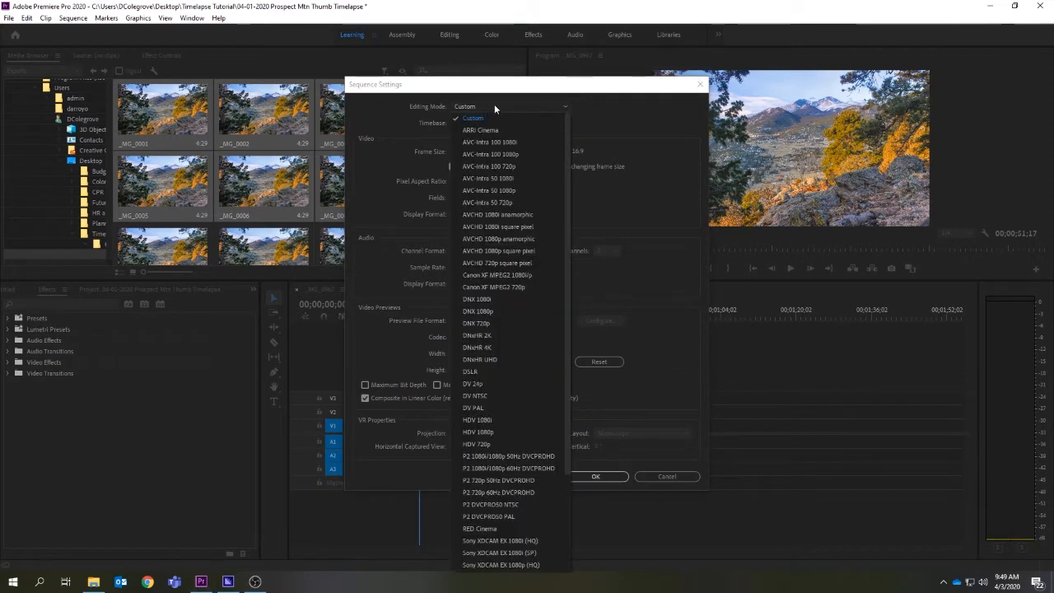
{"action": "left_click", "coordinate": [631, 105]}
{"action": "left_click", "coordinate": [528, 122]}
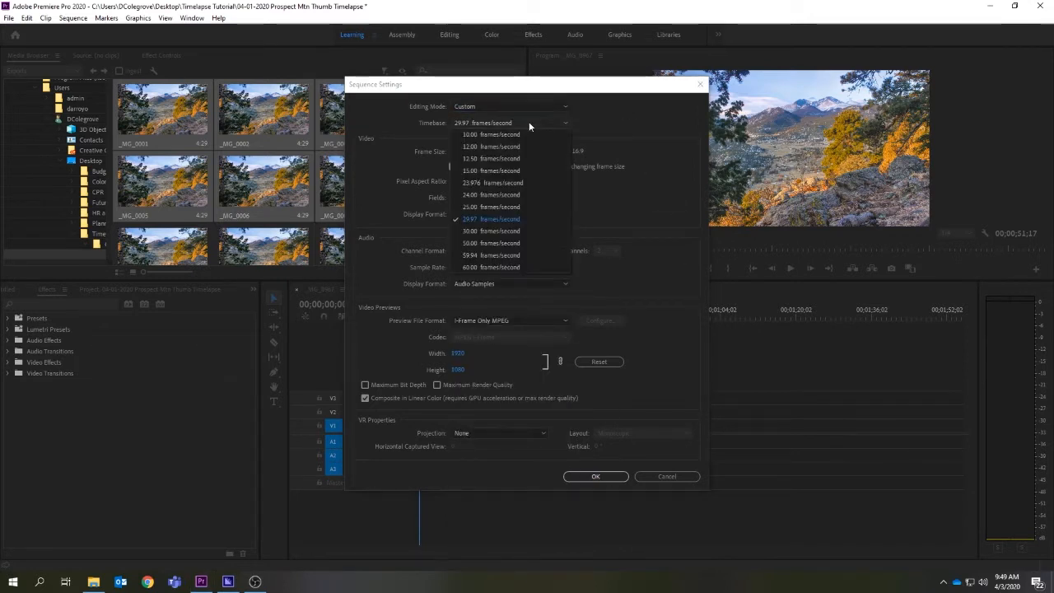
{"action": "left_click", "coordinate": [608, 124]}
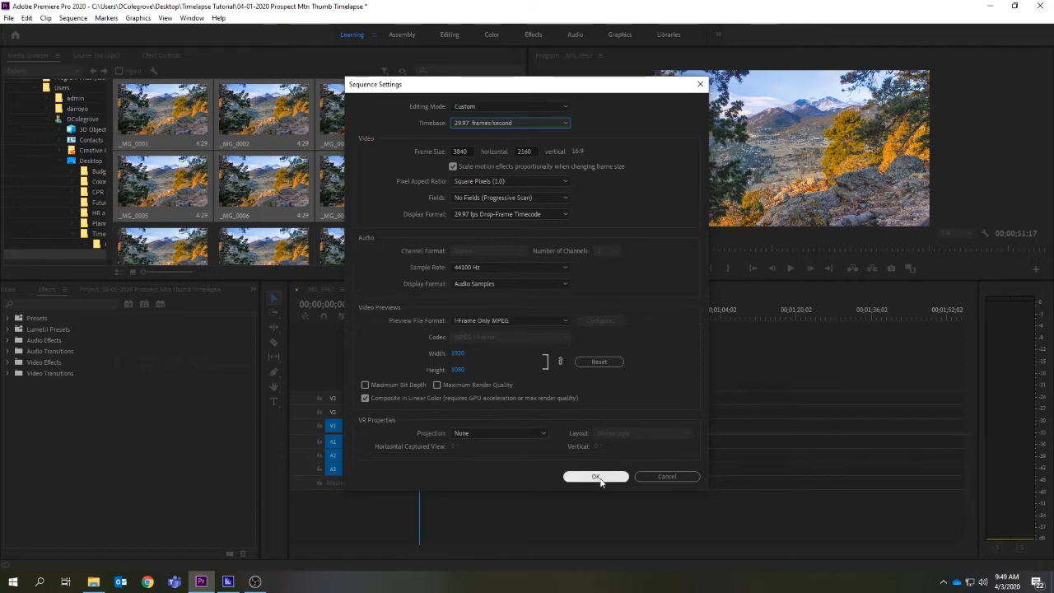
{"action": "left_click", "coordinate": [663, 479]}
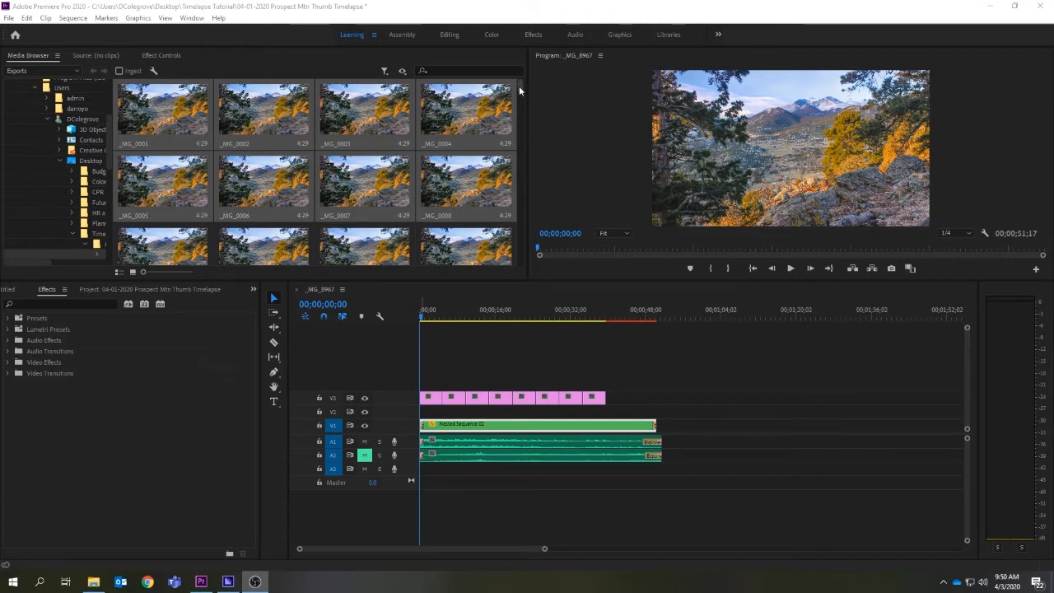
{"action": "left_click_drag", "start_coordinate": [519, 86], "coordinate": [518, 208]}
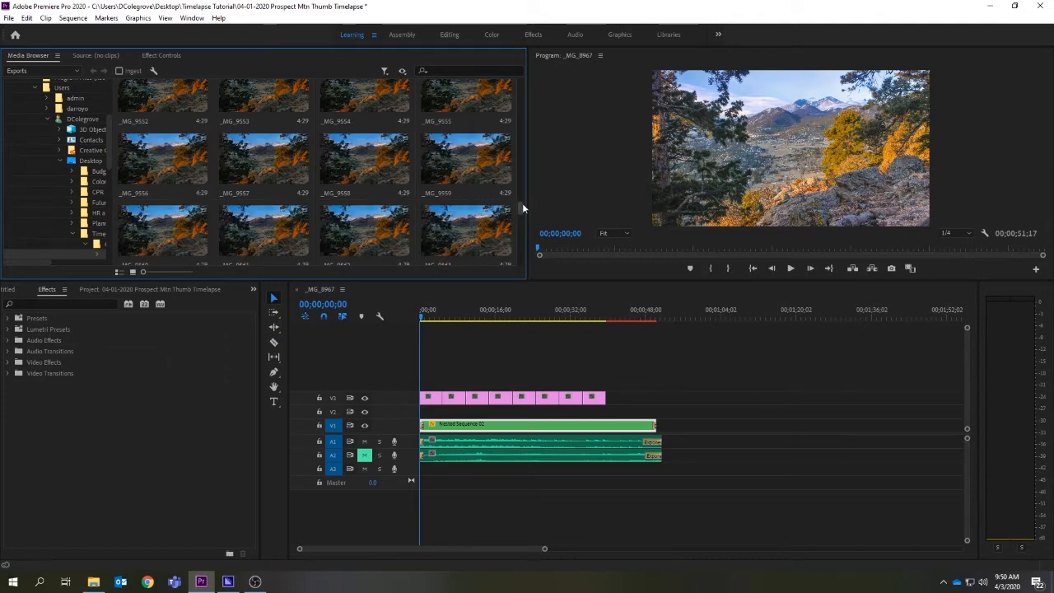
{"action": "left_click_drag", "start_coordinate": [521, 205], "coordinate": [522, 72]}
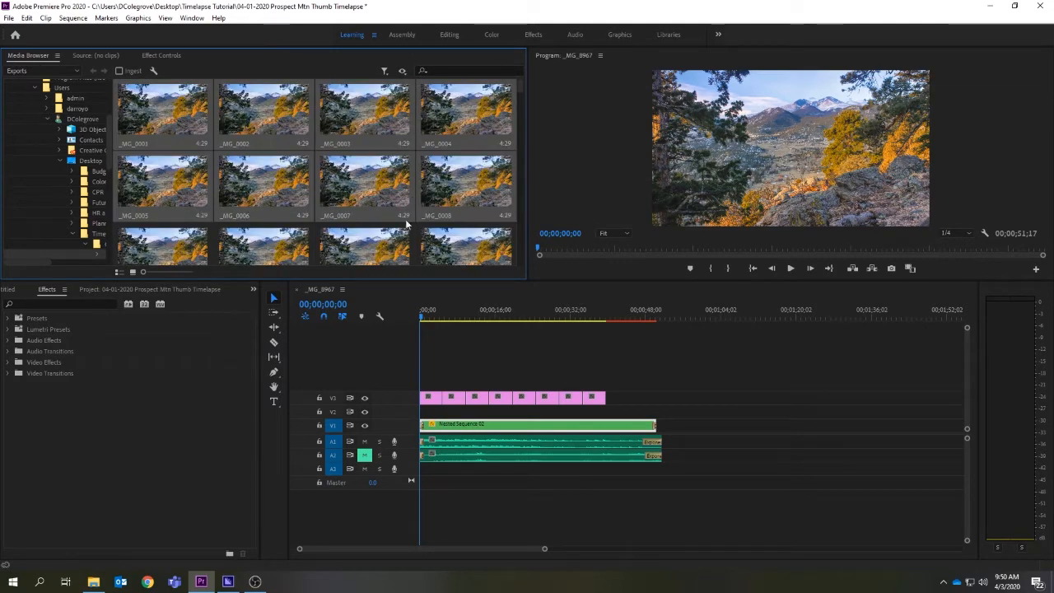
Step: Set the duration of all photo clips on track V3 to 00;00;00;01, with Ripple Edit, Shifting Trailing Clips on
{"action": "left_click_drag", "start_coordinate": [457, 389], "coordinate": [433, 397]}
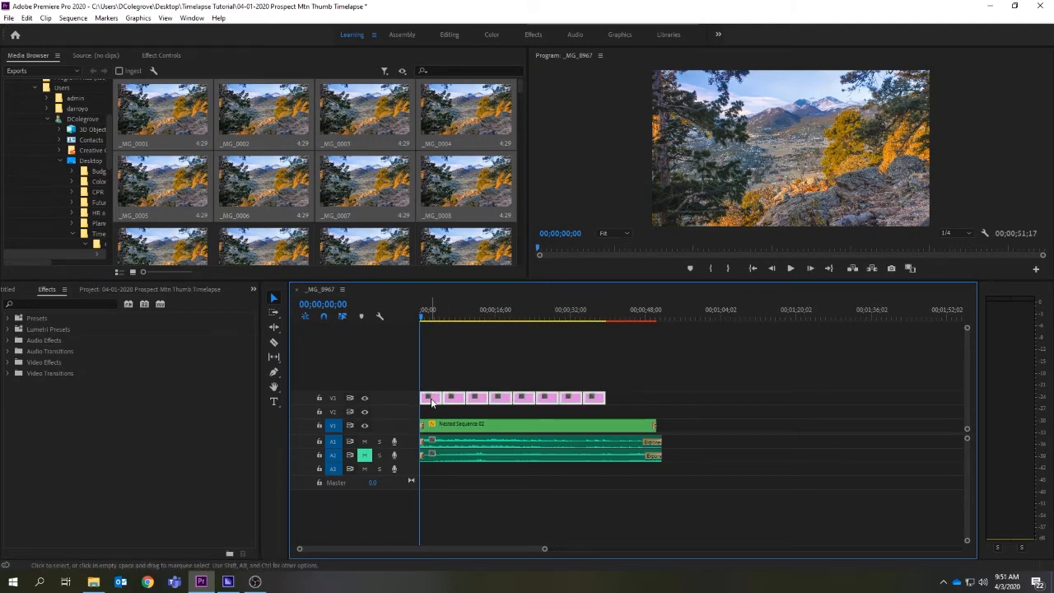
{"action": "right_click", "coordinate": [430, 402]}
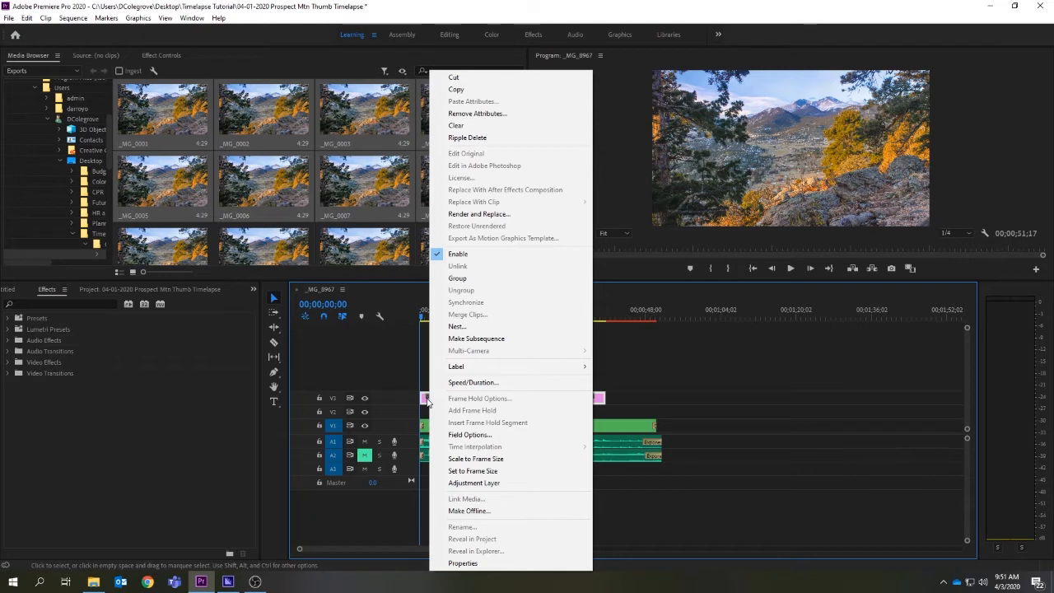
{"action": "left_click", "coordinate": [472, 382]}
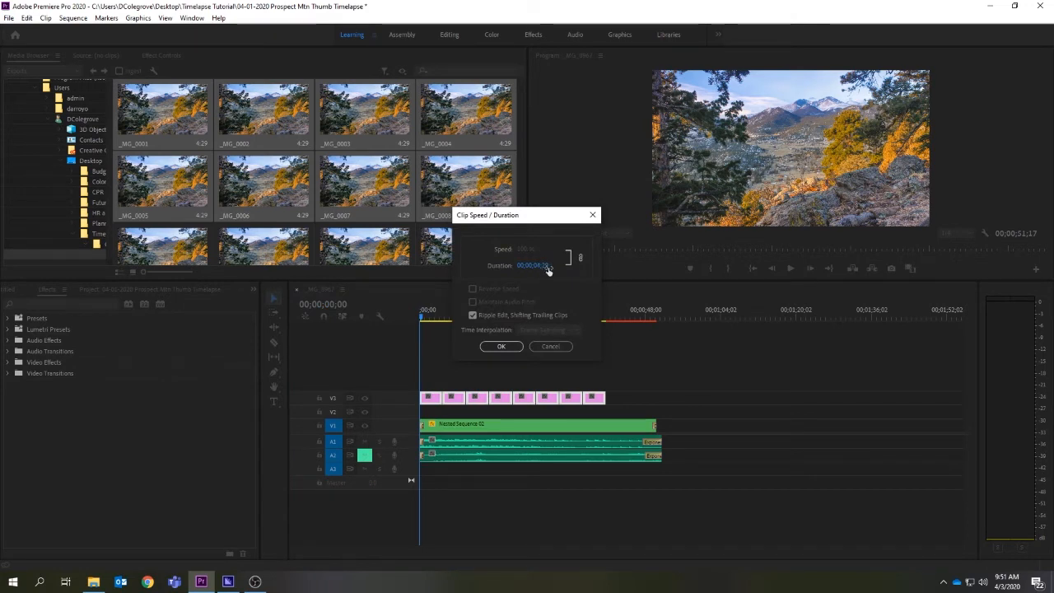
{"action": "left_click_drag", "start_coordinate": [547, 270], "coordinate": [534, 374]}
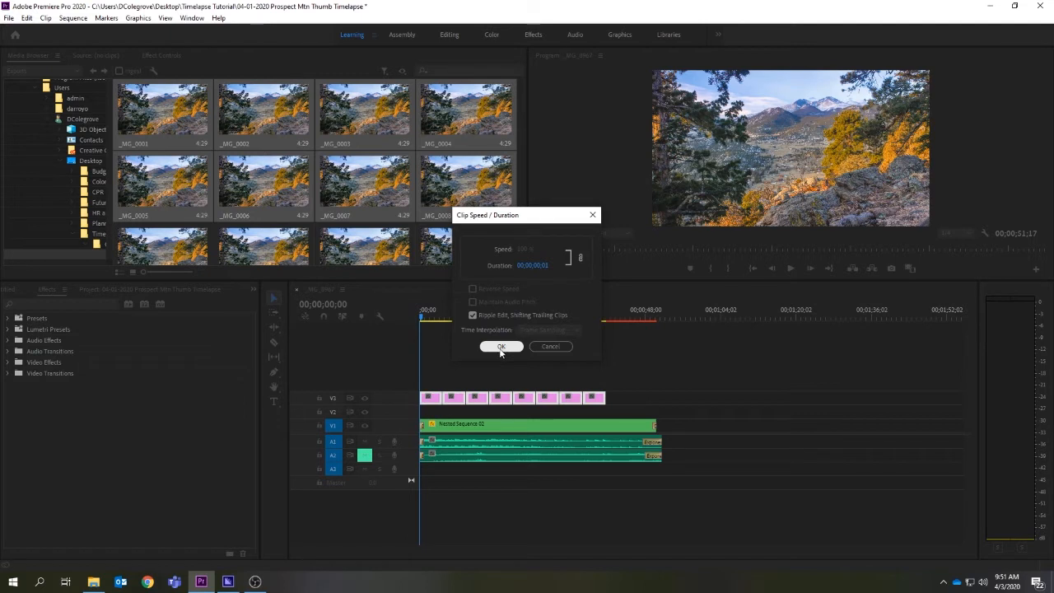
{"action": "left_click", "coordinate": [499, 347]}
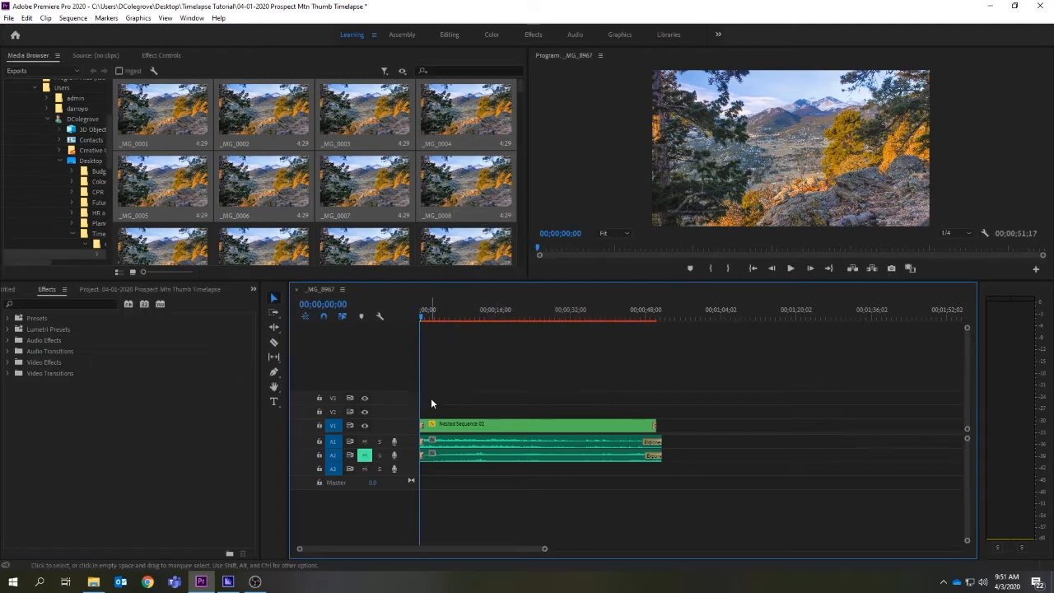
Step: Nest the eight one-frame photo clips on track V3, keeping the suggested sequence name
{"action": "left_click_drag", "start_coordinate": [545, 548], "coordinate": [436, 509]}
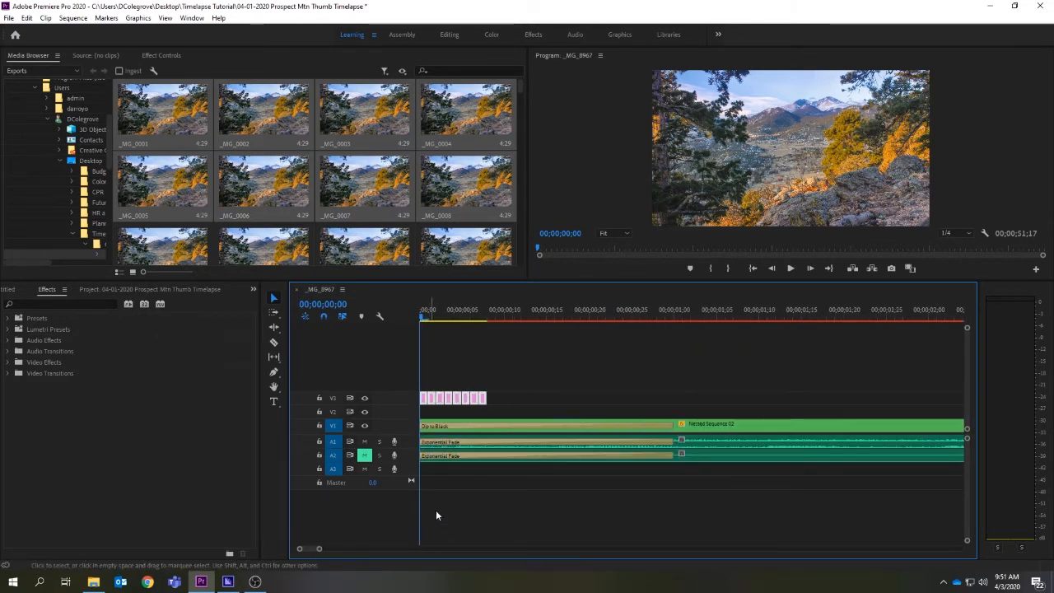
{"action": "right_click", "coordinate": [460, 400]}
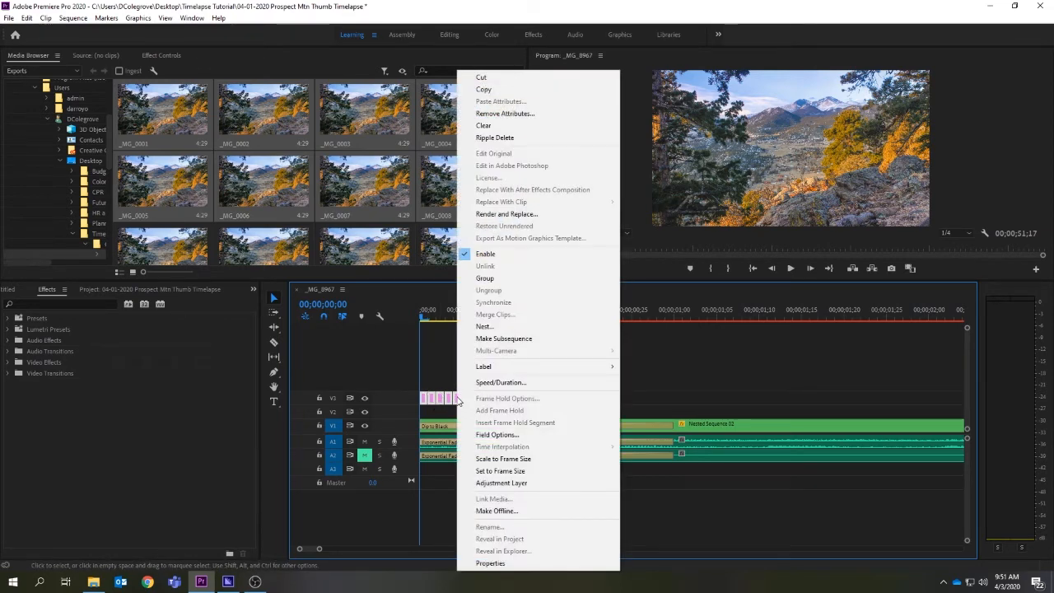
{"action": "left_click", "coordinate": [483, 327]}
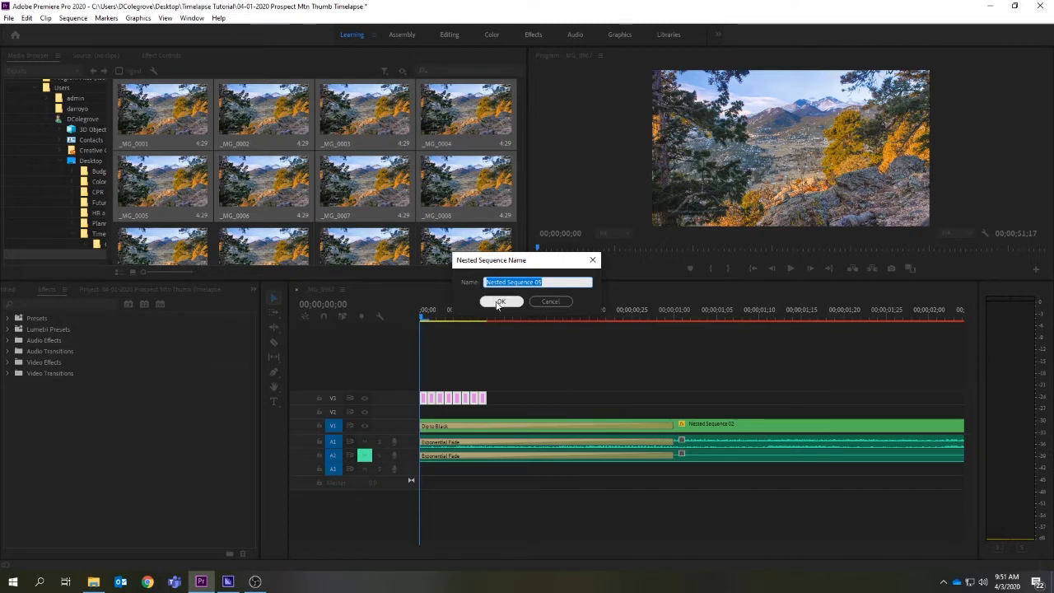
{"action": "left_click", "coordinate": [499, 301]}
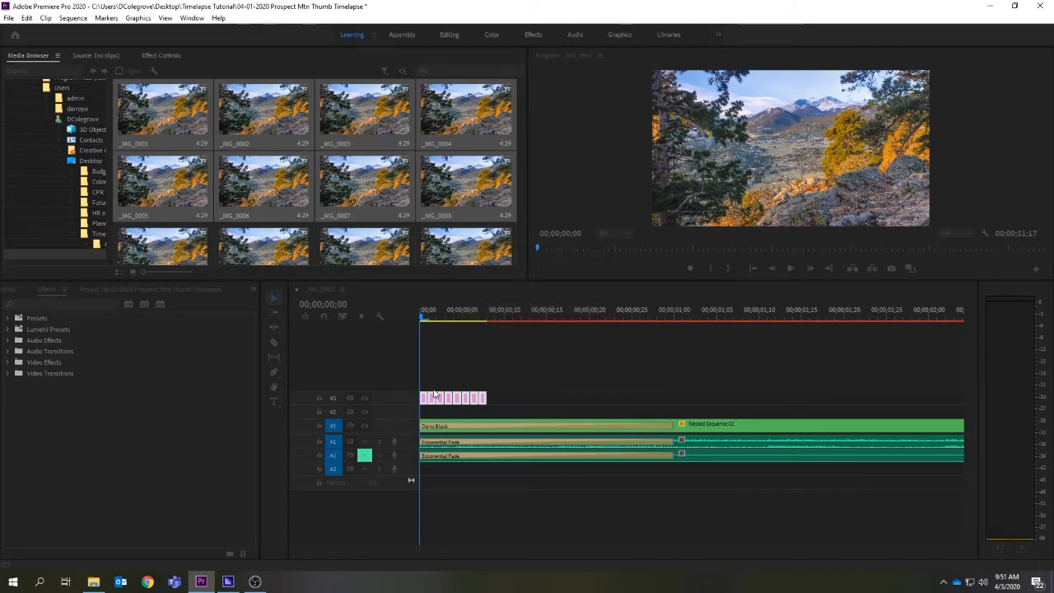
Step: Browse the Dissolve video transitions and examine the Dip to Black transition at the start of Nested Sequence 02 on track V1
{"action": "left_click", "coordinate": [431, 319]}
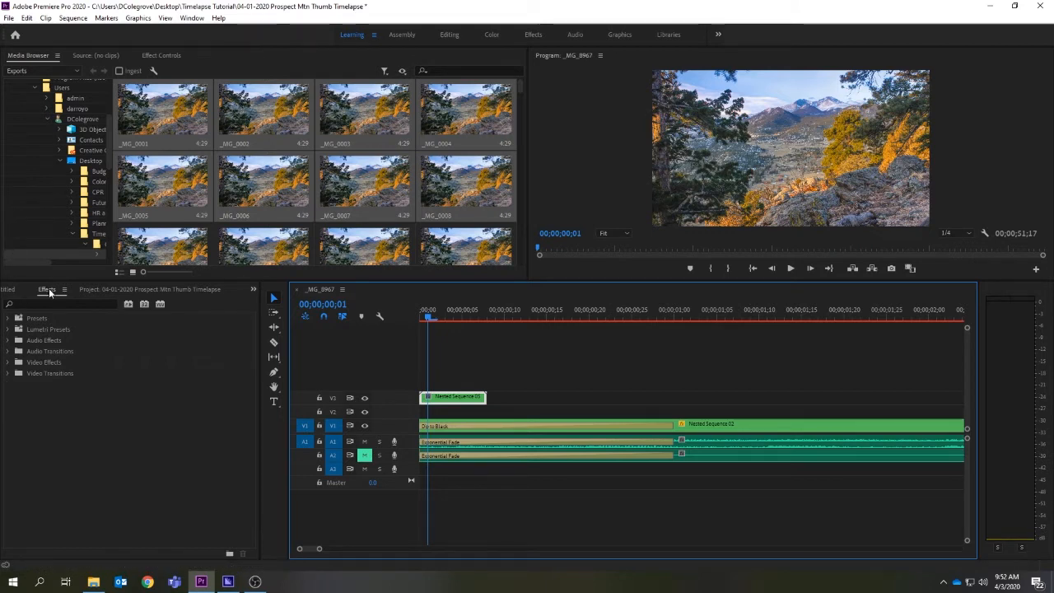
{"action": "left_click", "coordinate": [9, 374]}
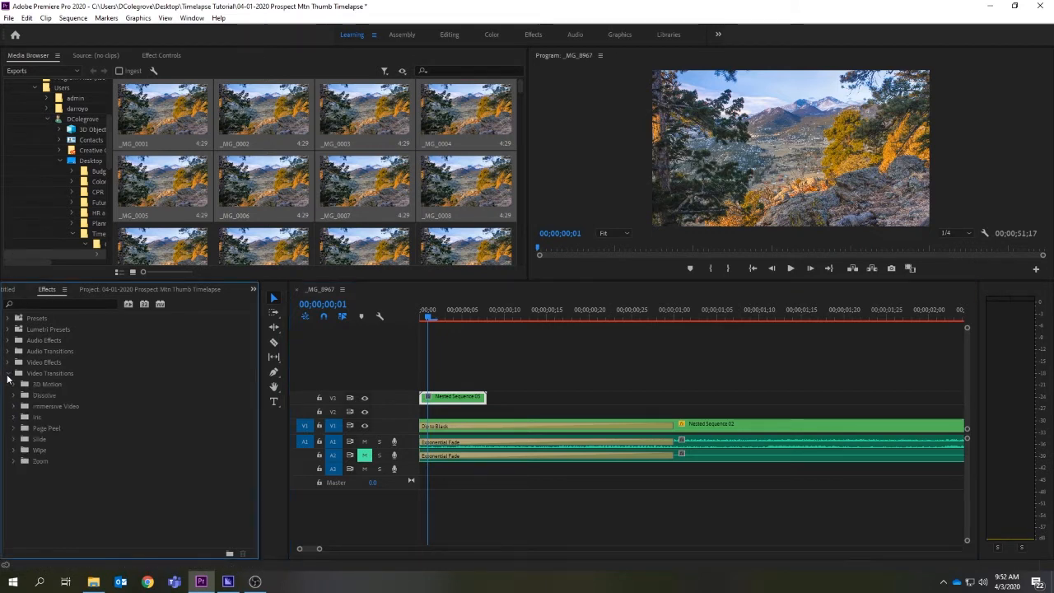
{"action": "left_click", "coordinate": [13, 395]}
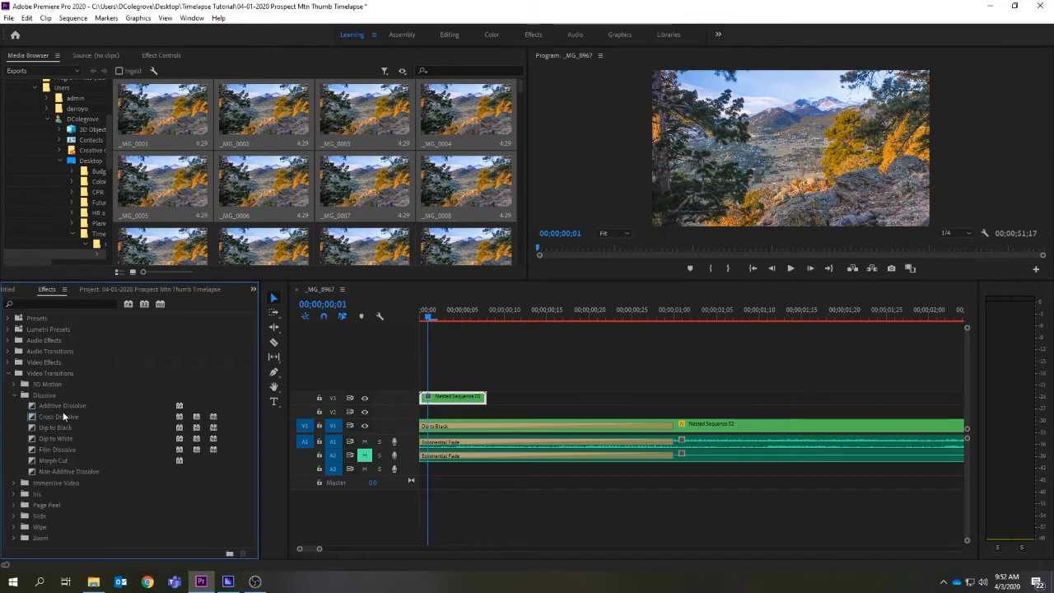
{"action": "left_click", "coordinate": [64, 438]}
{"action": "left_click", "coordinate": [63, 449]}
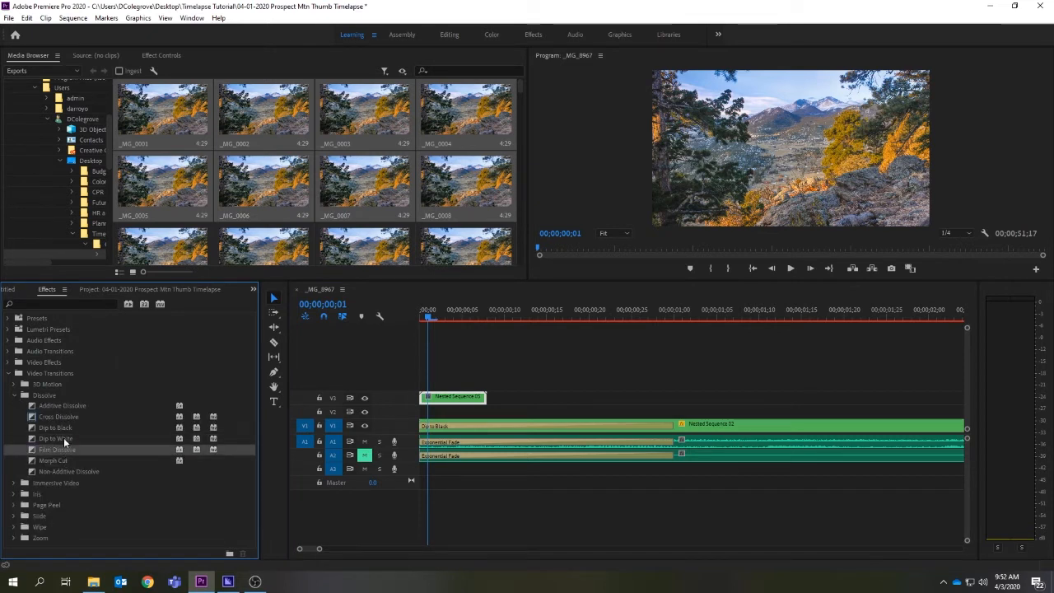
{"action": "left_click", "coordinate": [60, 426]}
{"action": "left_click", "coordinate": [59, 438]}
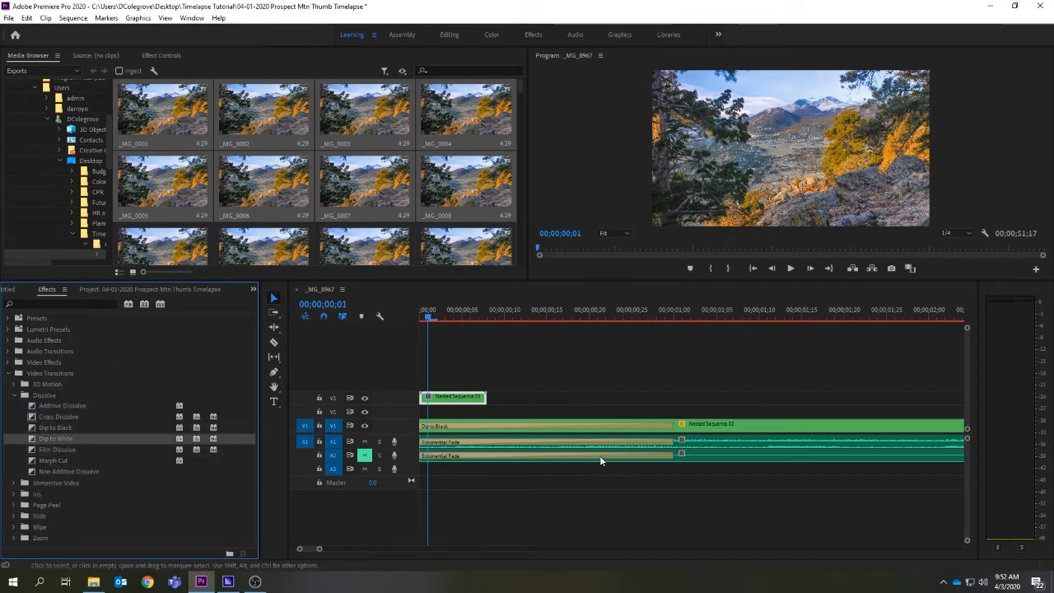
{"action": "left_click", "coordinate": [725, 423]}
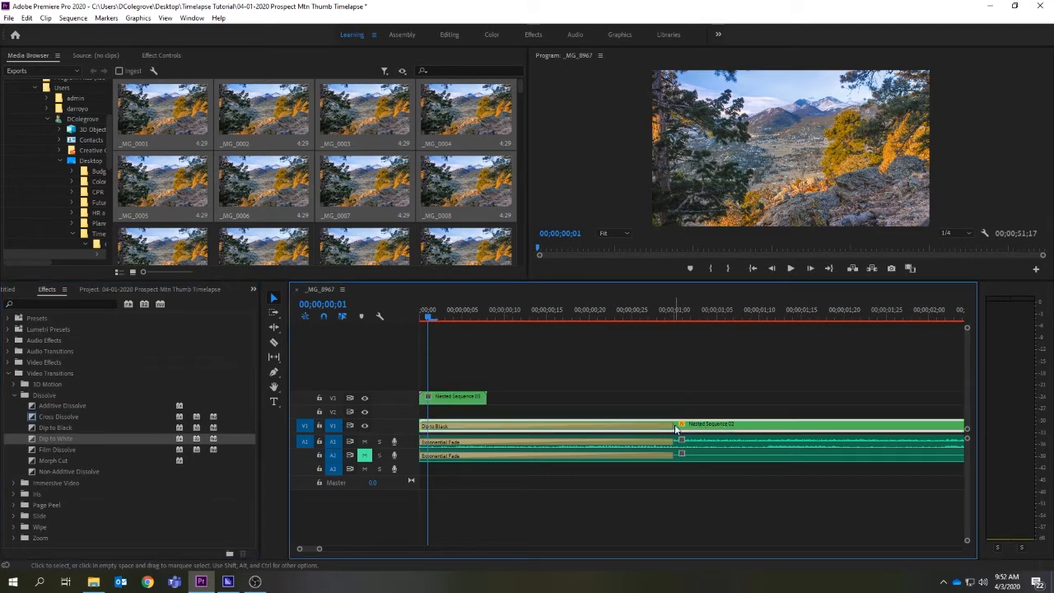
{"action": "left_click", "coordinate": [458, 427]}
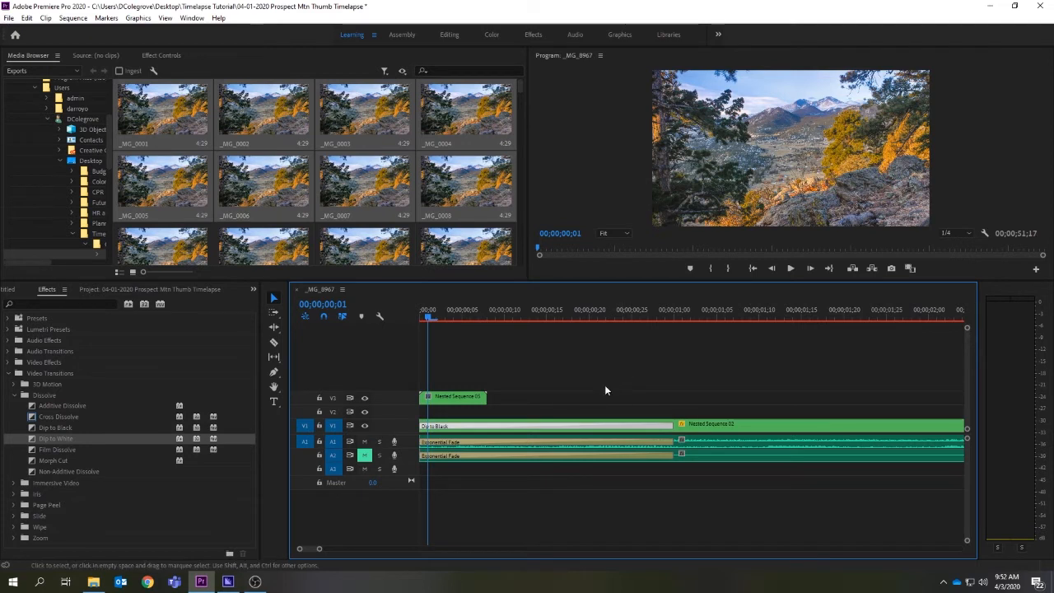
Step: Display the Effect Controls for the nested clips and delete the short nested photo clip from track V3
{"action": "left_click", "coordinate": [447, 398]}
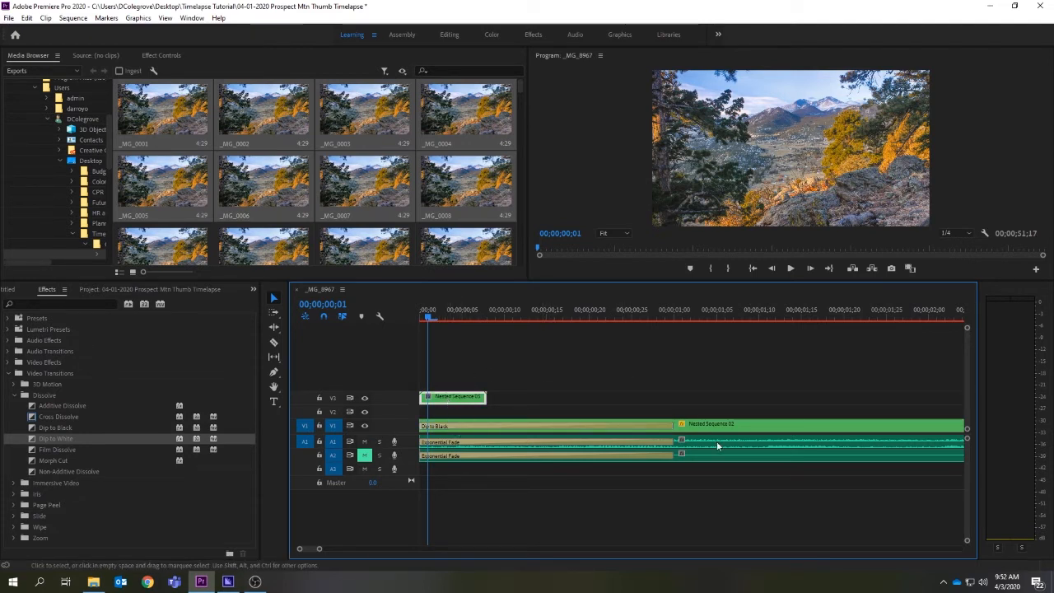
{"action": "left_click", "coordinate": [737, 425]}
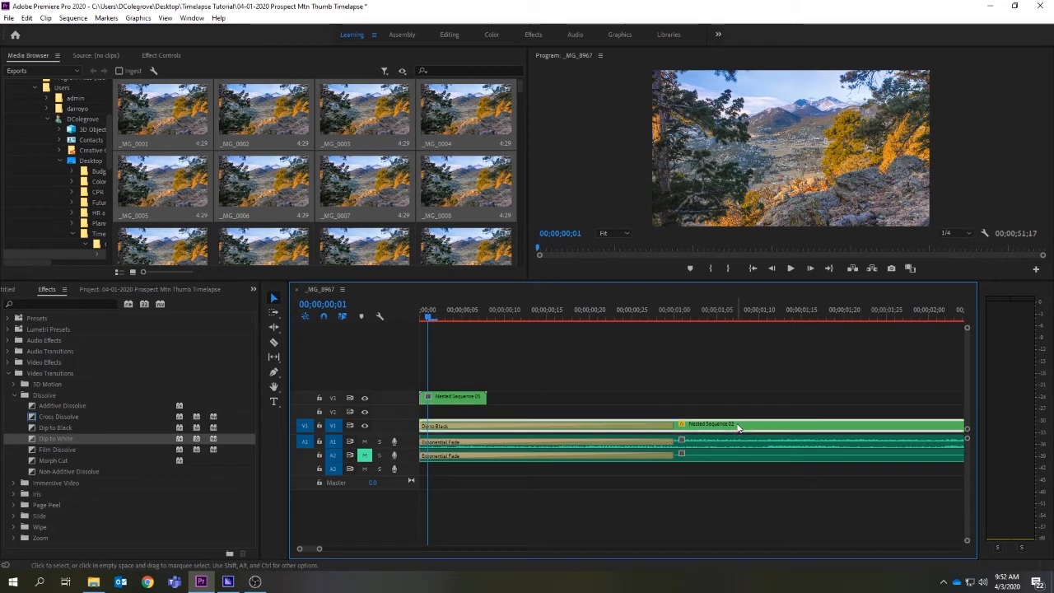
{"action": "left_click", "coordinate": [155, 55]}
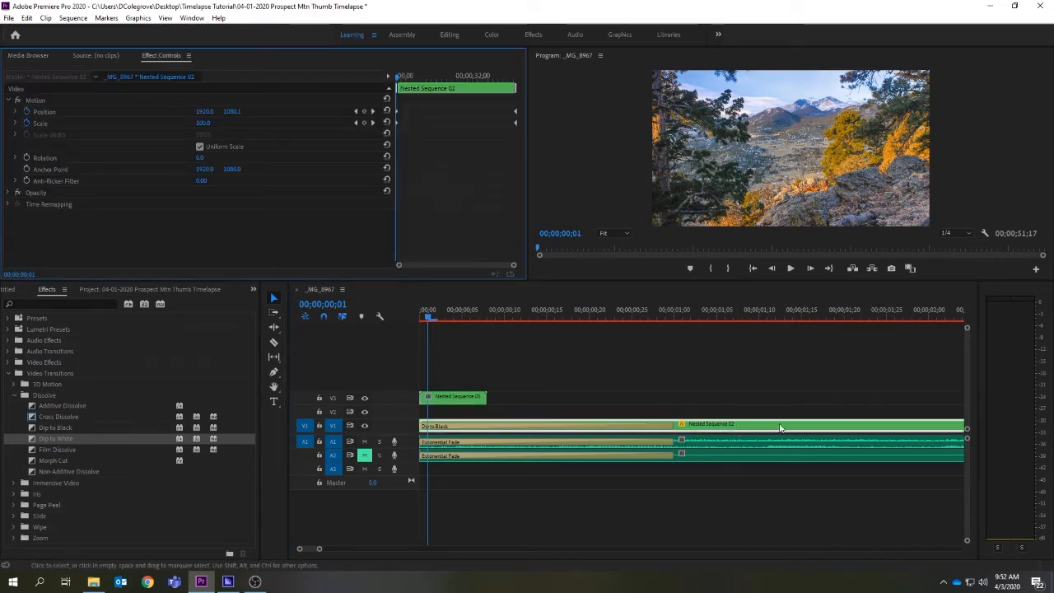
{"action": "left_click", "coordinate": [457, 397]}
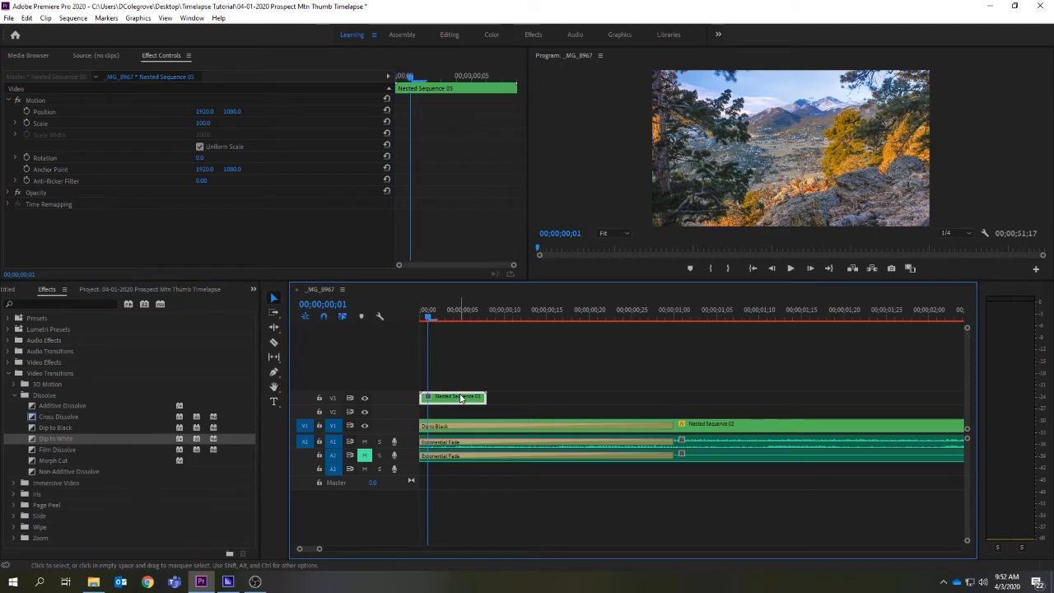
{"action": "key", "text": "Delete"}
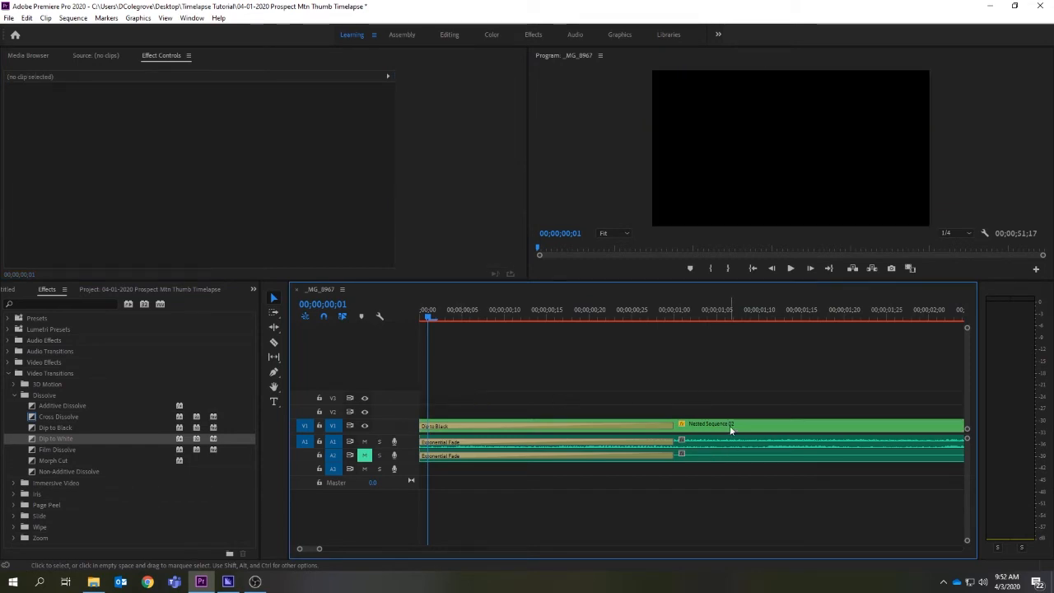
Step: Show the motion settings of Nested Sequence 02 at 00;00;19;17 with the whole clip visible in the timeline
{"action": "left_click", "coordinate": [729, 427]}
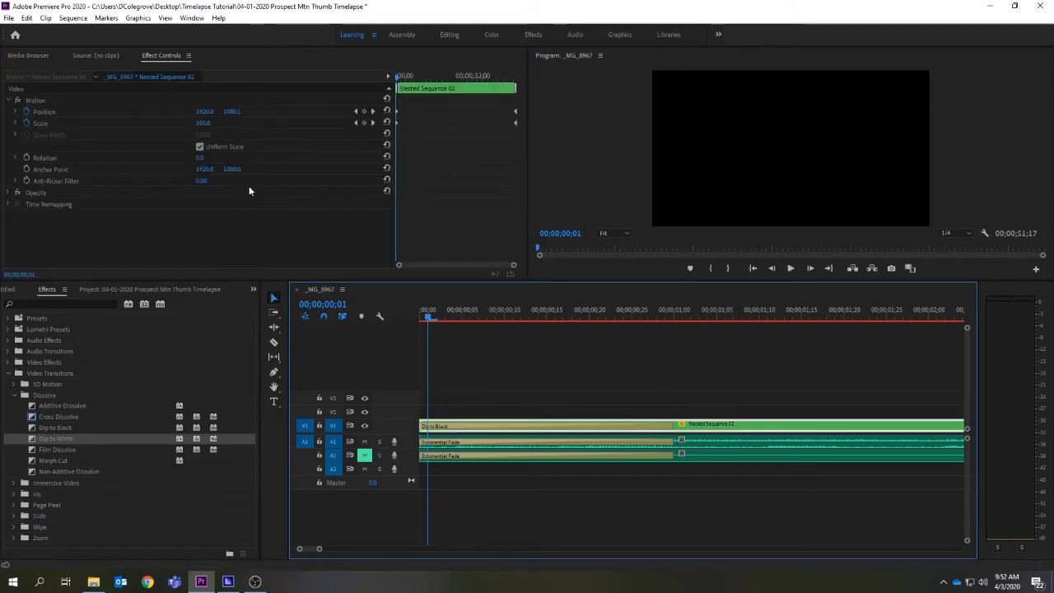
{"action": "left_click", "coordinate": [734, 316]}
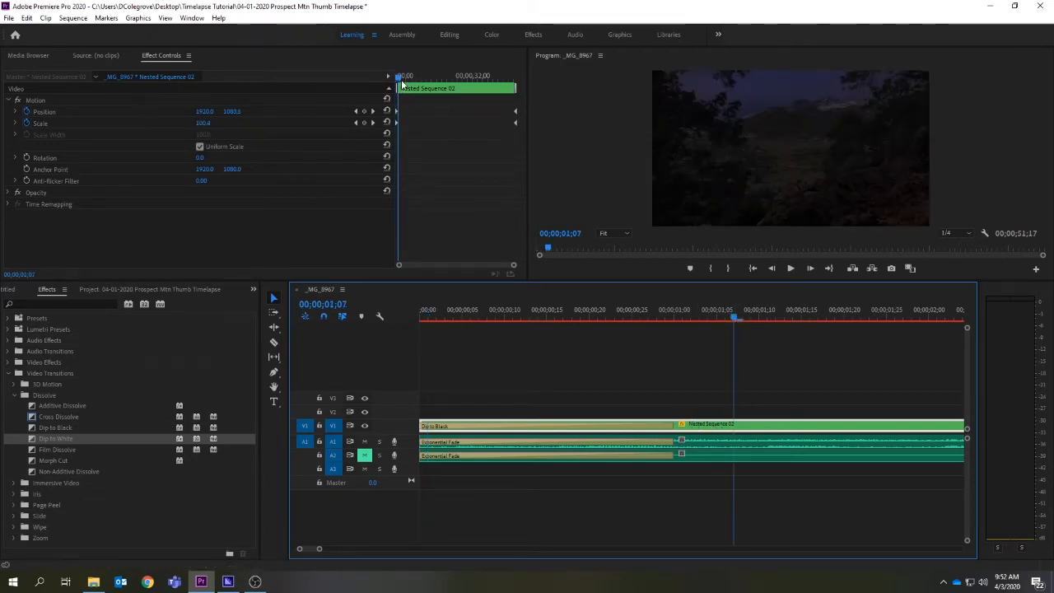
{"action": "left_click_drag", "start_coordinate": [399, 77], "coordinate": [447, 85]}
{"action": "left_click_drag", "start_coordinate": [333, 549], "coordinate": [620, 578]}
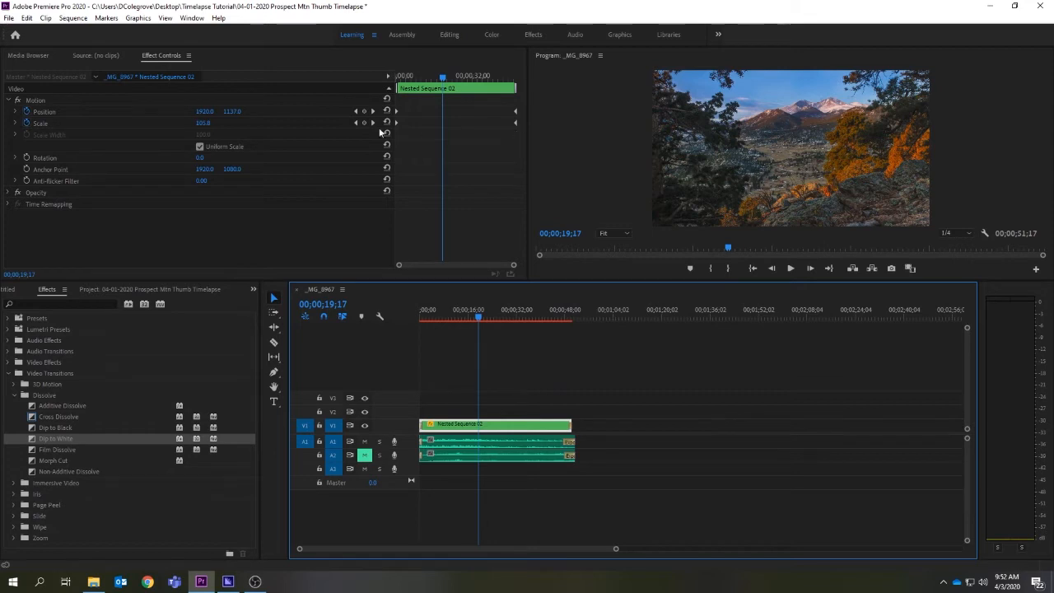
Step: Add a Rotation keyframe to Nested Sequence 02 at 00;00;19;17 and delete it again
{"action": "left_click", "coordinate": [25, 158]}
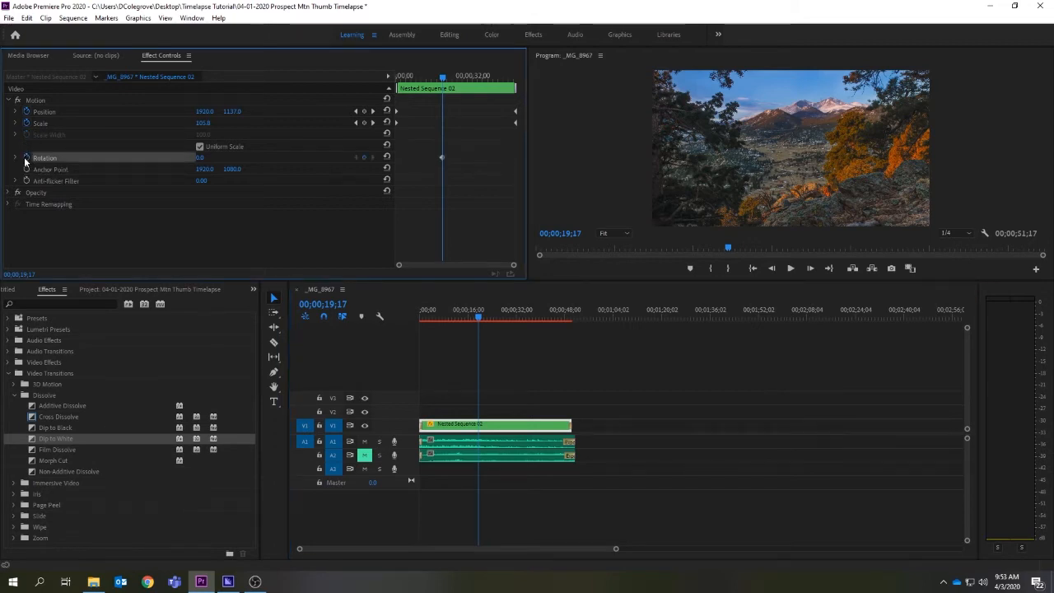
{"action": "left_click", "coordinate": [441, 157]}
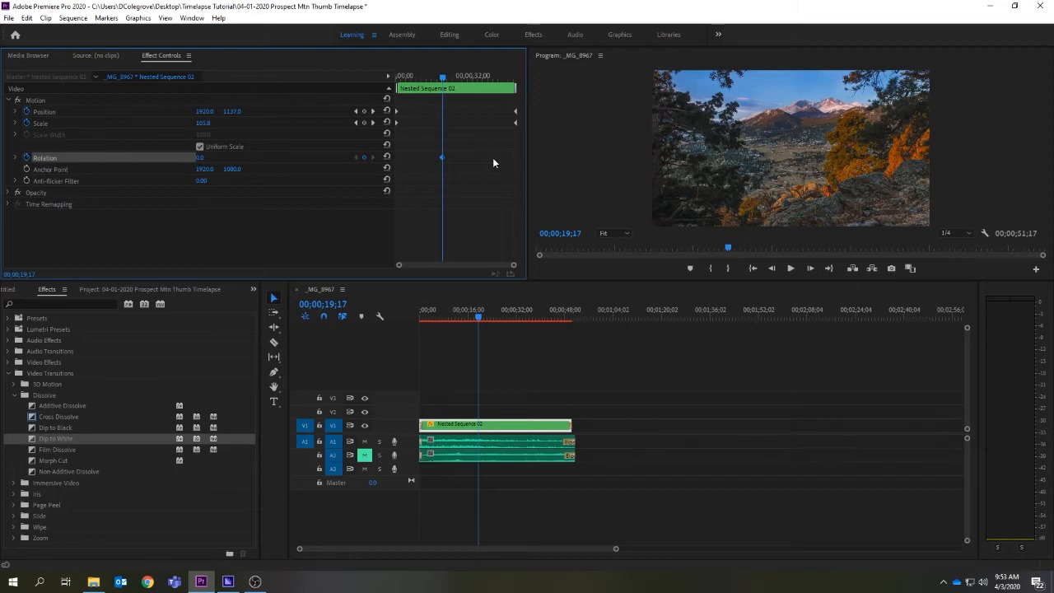
{"action": "key", "text": "Delete"}
Step: Examine the Scale and Position keyframes at the start and end of Nested Sequence 02
{"action": "left_click", "coordinate": [387, 121]}
{"action": "left_click_drag", "start_coordinate": [442, 123], "coordinate": [374, 130]}
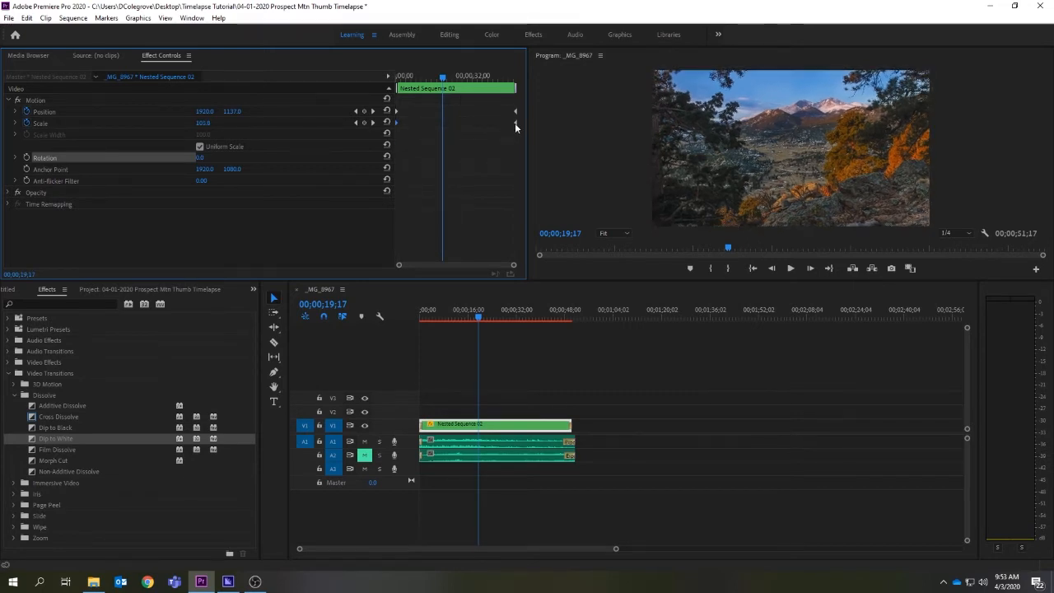
{"action": "left_click_drag", "start_coordinate": [514, 122], "coordinate": [537, 137]}
{"action": "mouse_move", "coordinate": [515, 112]}
{"action": "left_mouse_down"}
{"action": "mouse_move", "coordinate": [442, 112]}
{"action": "mouse_move", "coordinate": [514, 110]}
{"action": "left_mouse_up"}
Step: Examine the music clip on track A1 and the wind-and-rain sound clip on track A2
{"action": "left_click", "coordinate": [498, 451]}
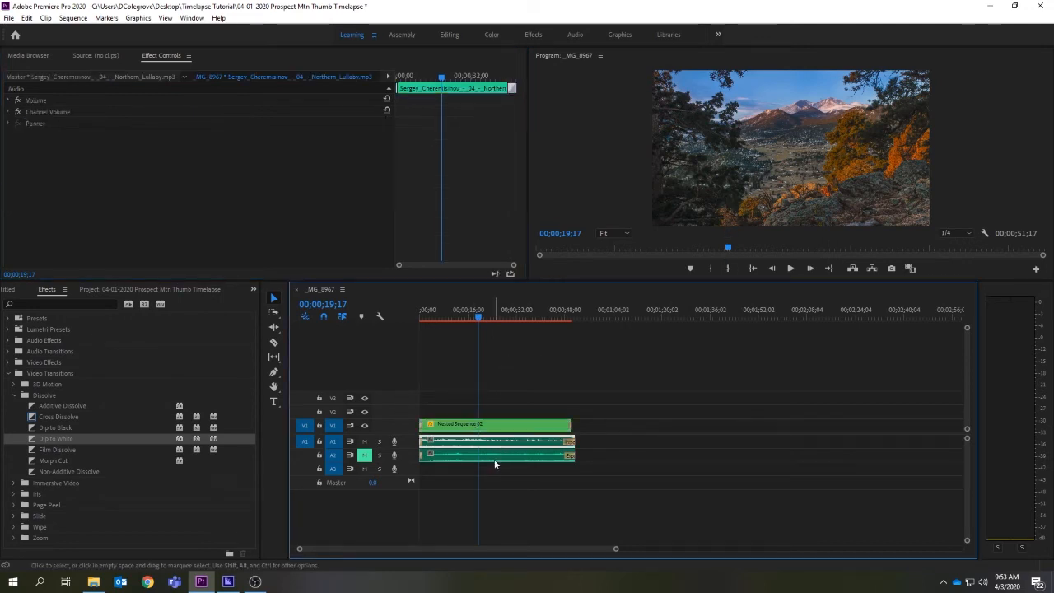
{"action": "left_click", "coordinate": [494, 459]}
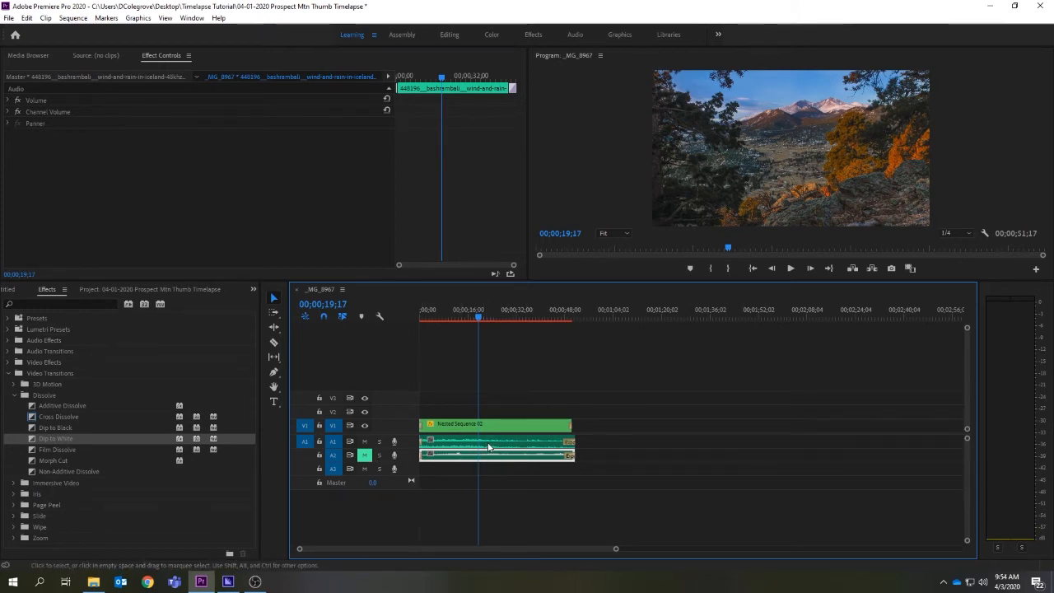
{"action": "left_click", "coordinate": [494, 445]}
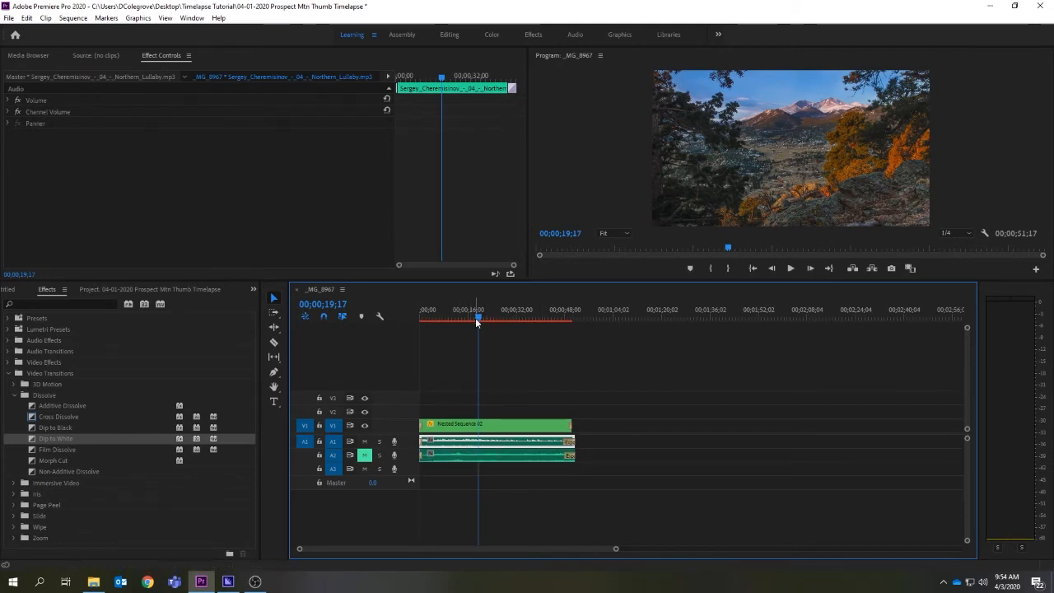
{"action": "left_click_drag", "start_coordinate": [478, 317], "coordinate": [474, 321]}
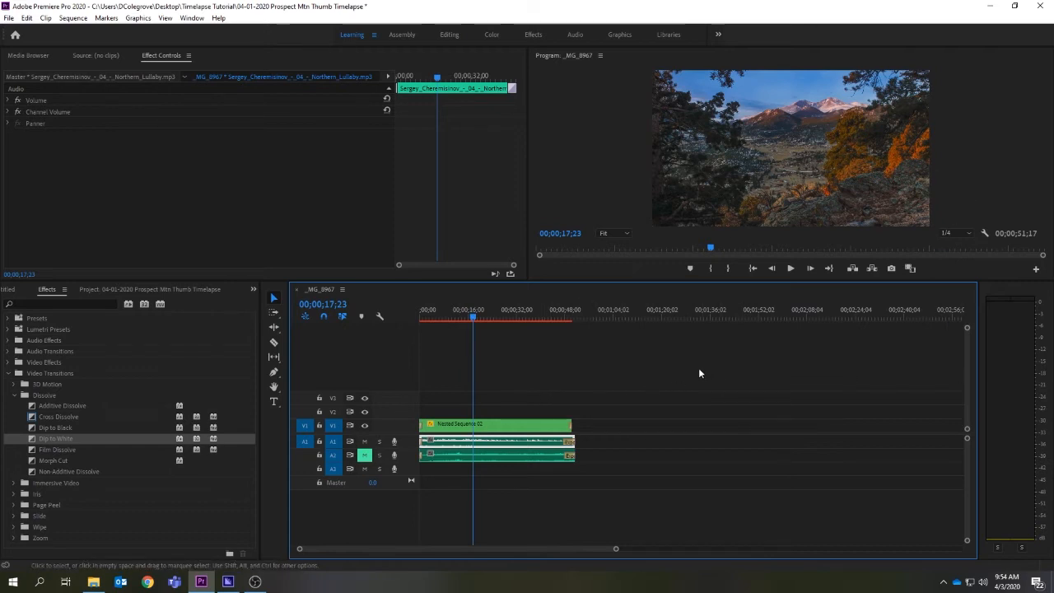
{"action": "left_click", "coordinate": [449, 455]}
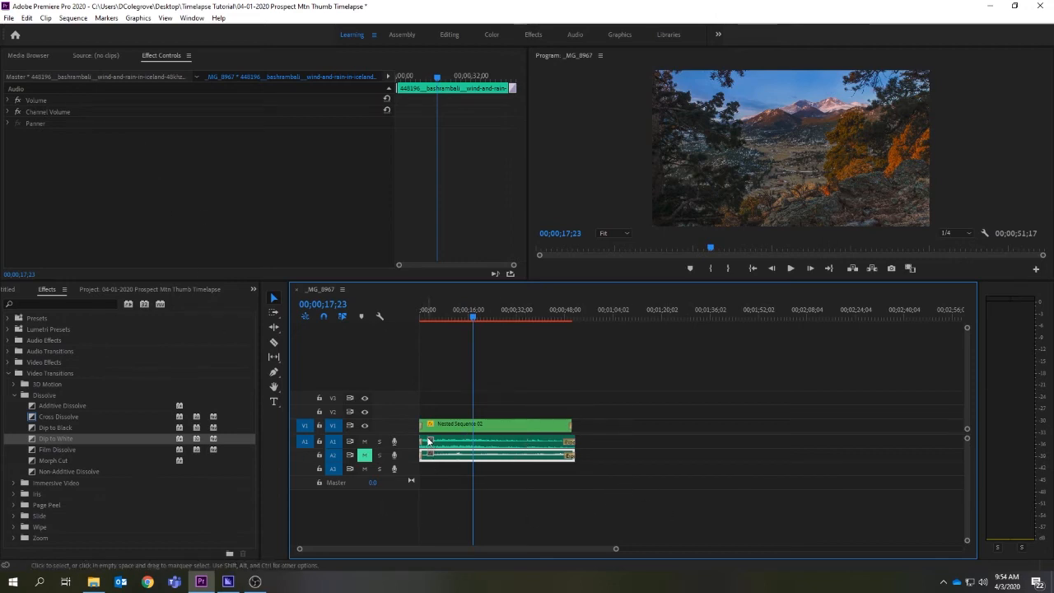
Step: Examine the fades on the A2 clip and the transitions at both ends of Nested Sequence 02, previewing the sequence near its end
{"action": "left_click", "coordinate": [570, 455]}
{"action": "left_click", "coordinate": [424, 454]}
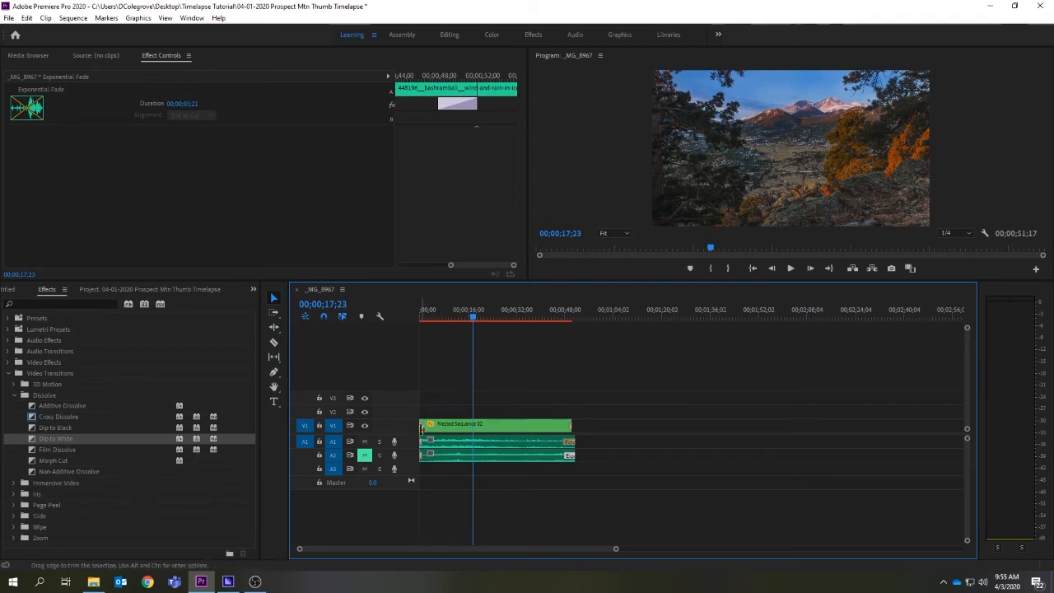
{"action": "left_click", "coordinate": [569, 426]}
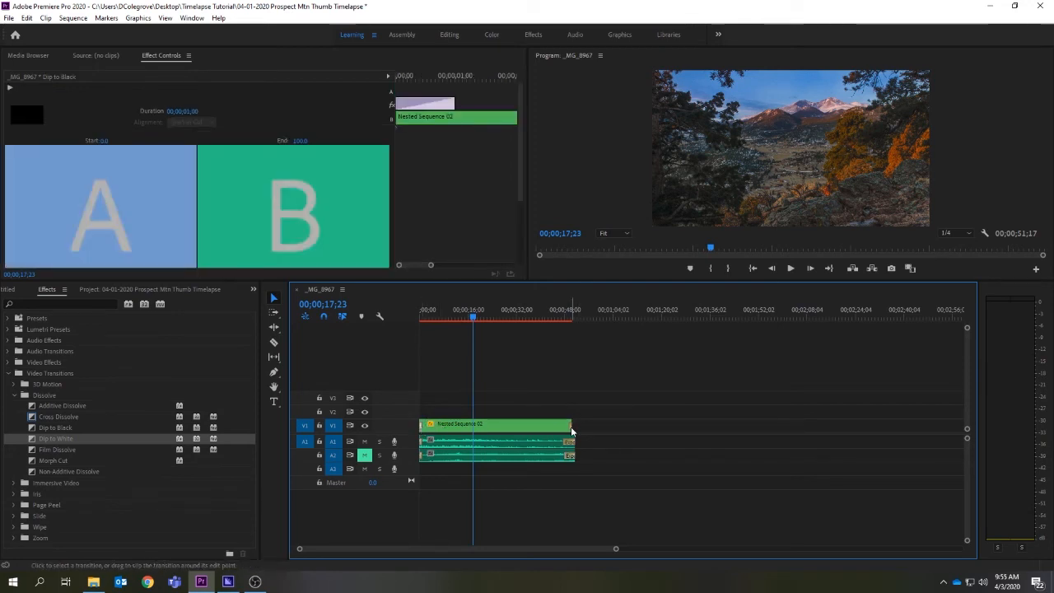
{"action": "left_click", "coordinate": [570, 426]}
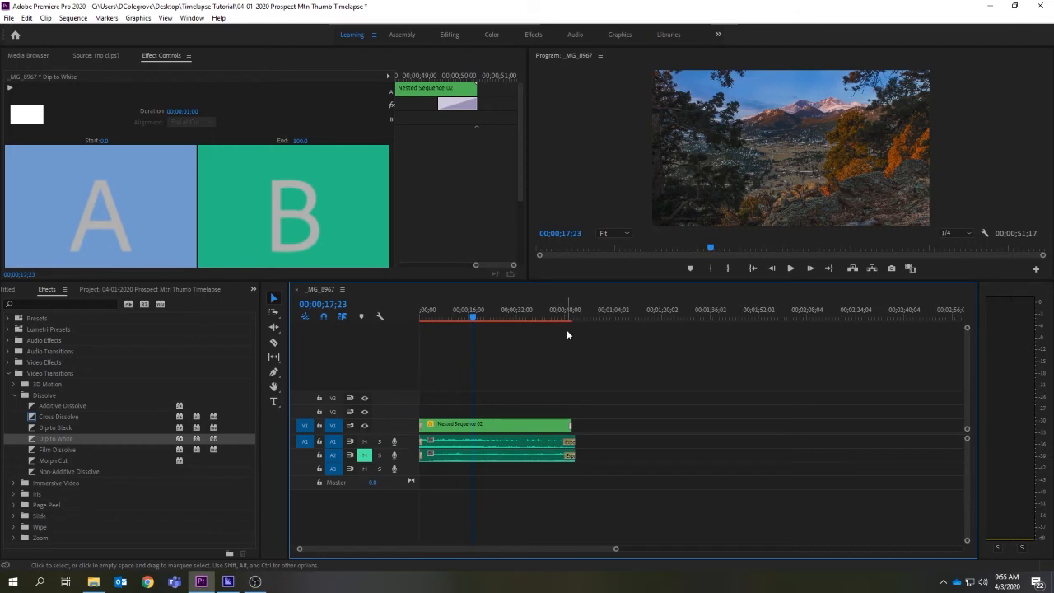
{"action": "left_click_drag", "start_coordinate": [555, 318], "coordinate": [561, 320]}
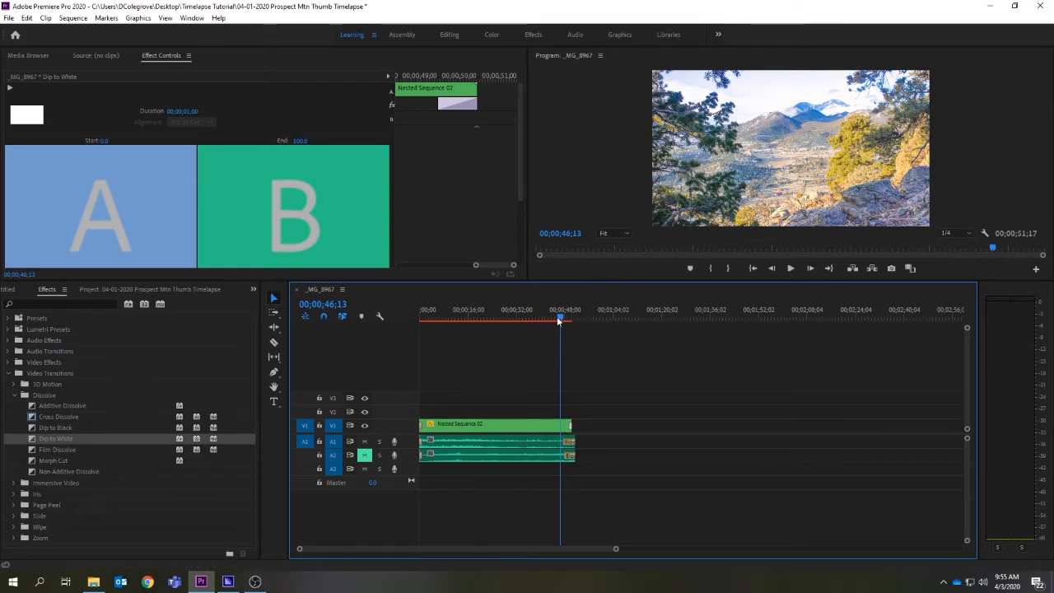
{"action": "left_click_drag", "start_coordinate": [556, 318], "coordinate": [567, 316]}
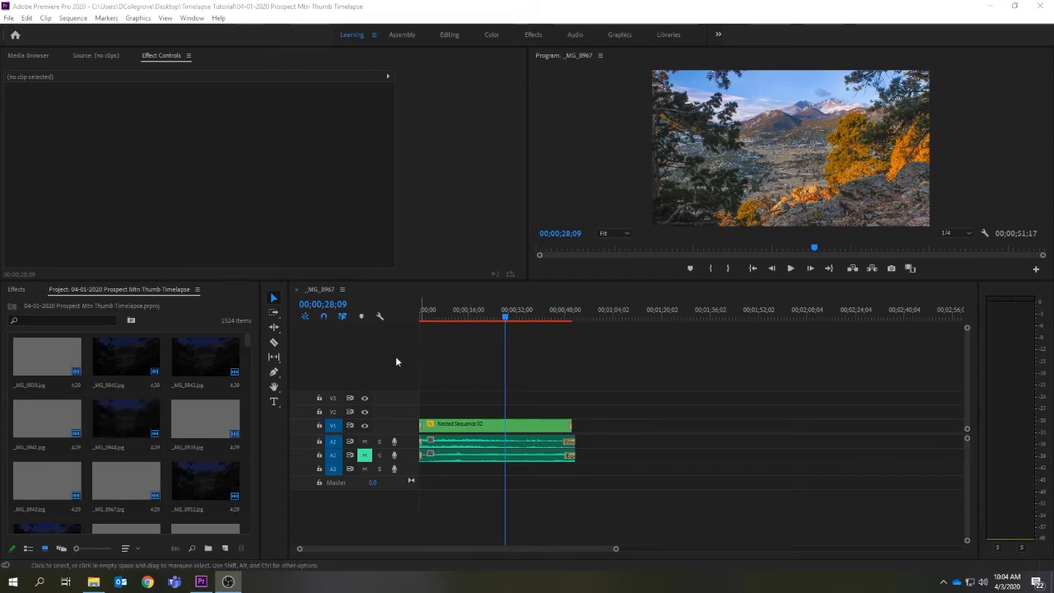
Step: Open the media export settings for the _MG_8967 sequence and choose the High Quality 2160p 4K preset for the H.264 format
{"action": "left_click", "coordinate": [8, 18]}
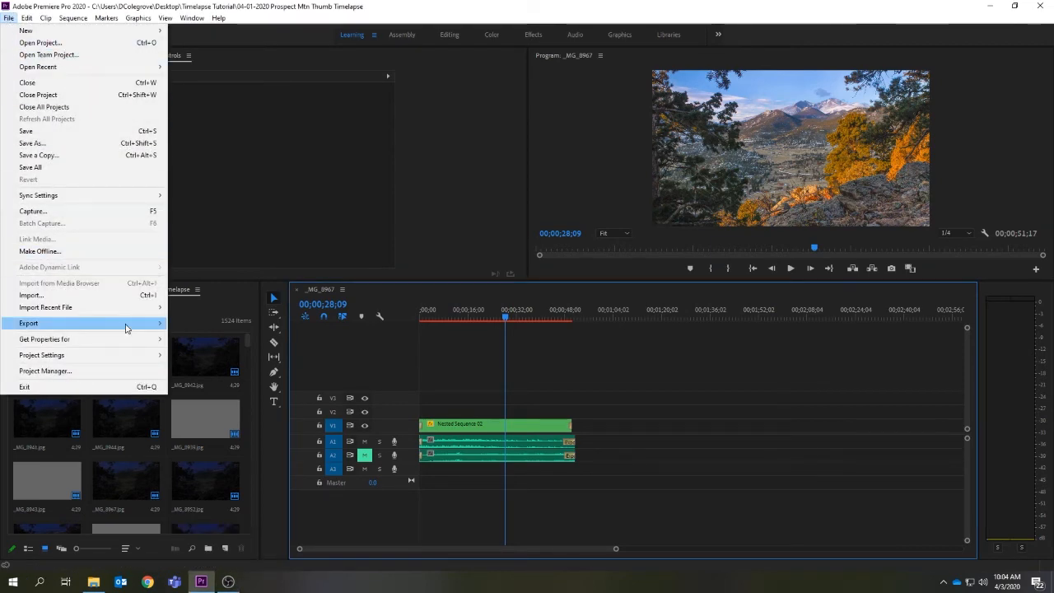
{"action": "mouse_move", "coordinate": [123, 328]}
{"action": "left_click", "coordinate": [199, 325]}
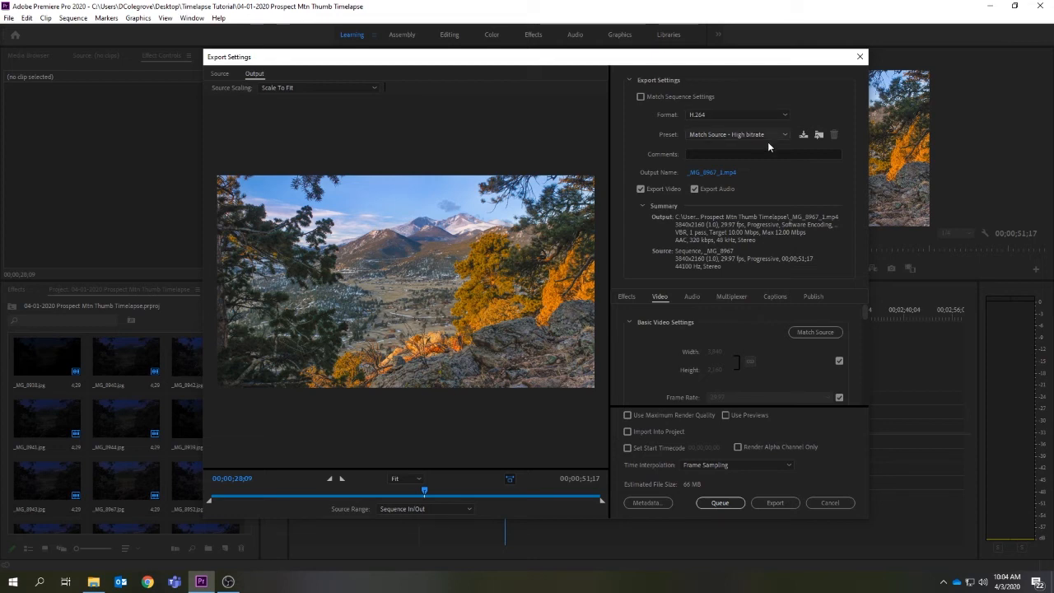
{"action": "left_click", "coordinate": [723, 135]}
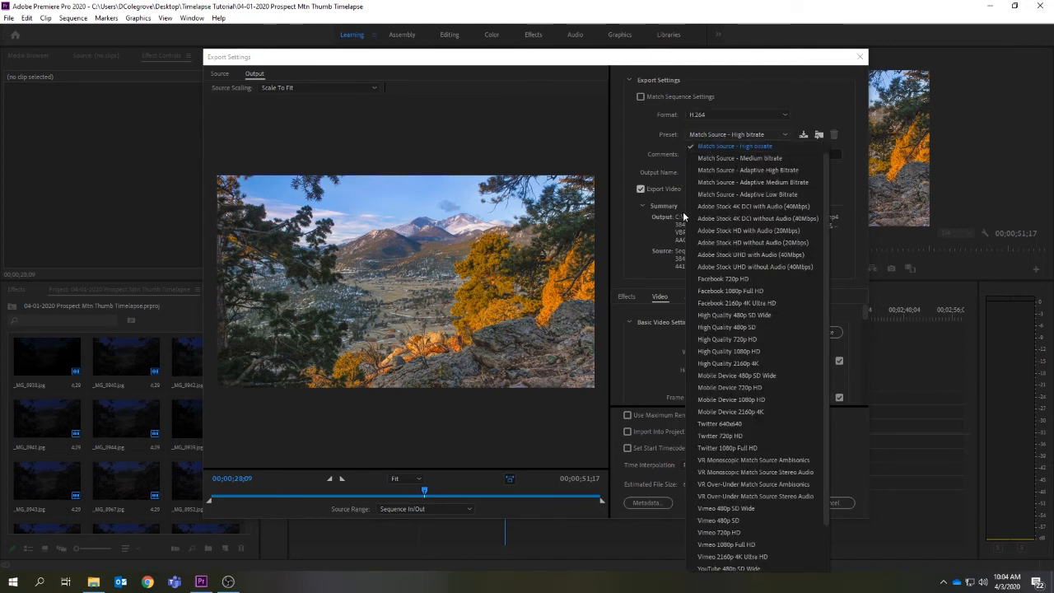
{"action": "left_click", "coordinate": [752, 363]}
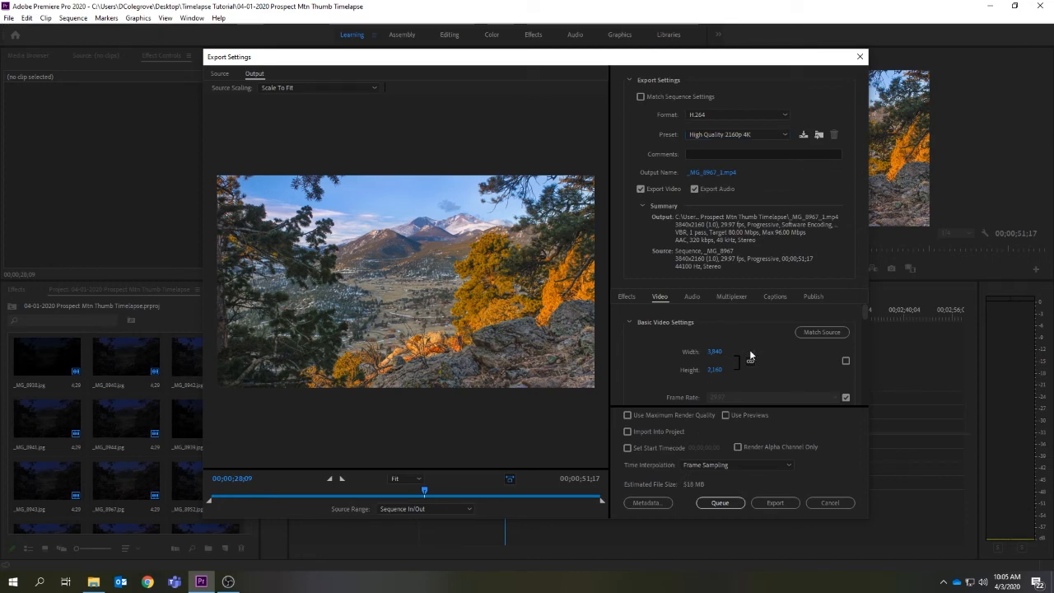
Step: Check the output file's name and save location, and close the export settings without exporting
{"action": "left_click", "coordinate": [713, 172]}
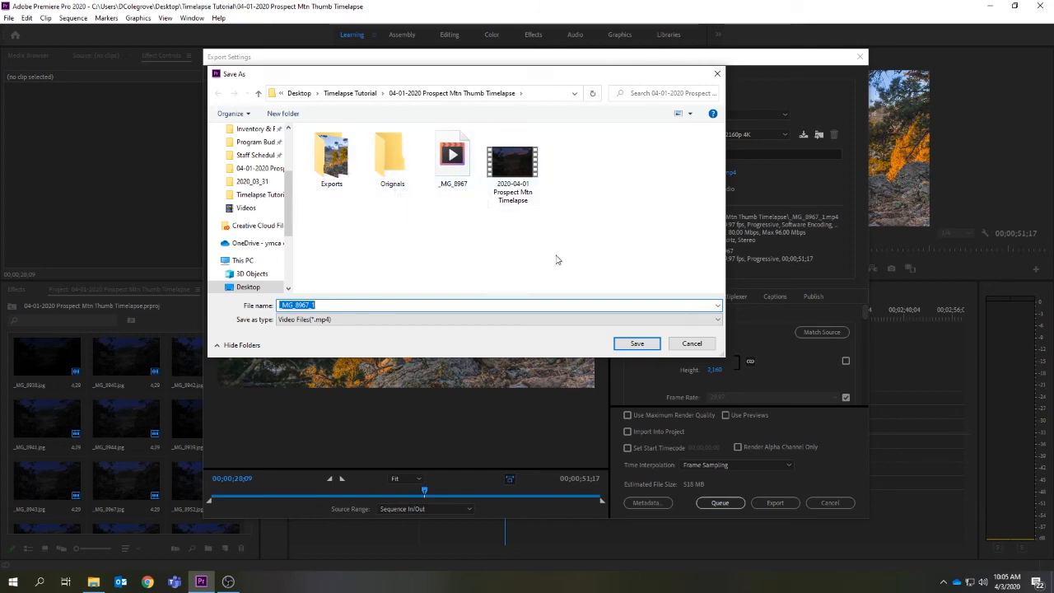
{"action": "left_click", "coordinate": [692, 344]}
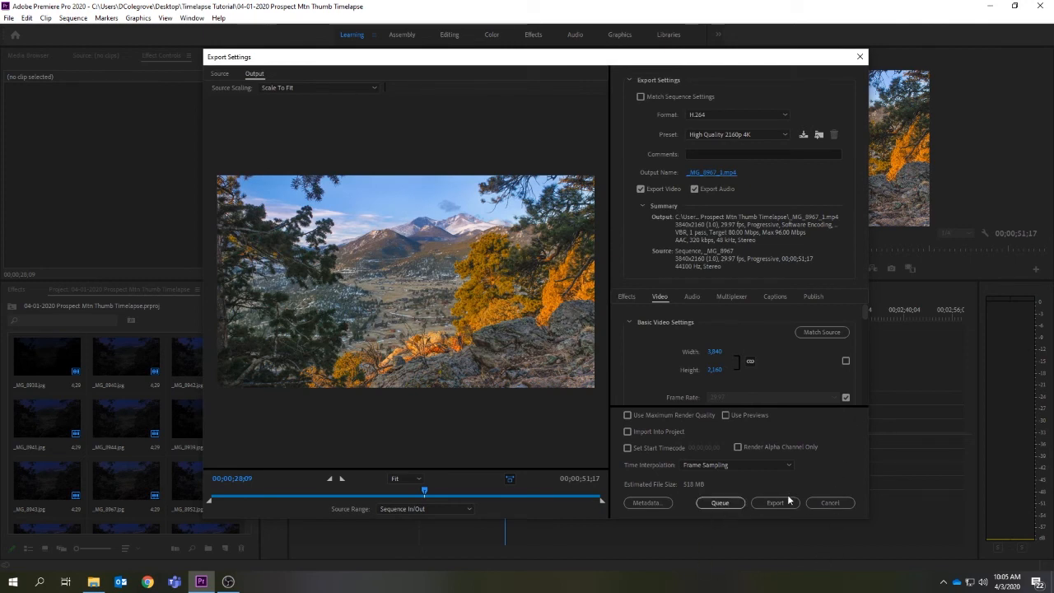
{"action": "left_click", "coordinate": [716, 502]}
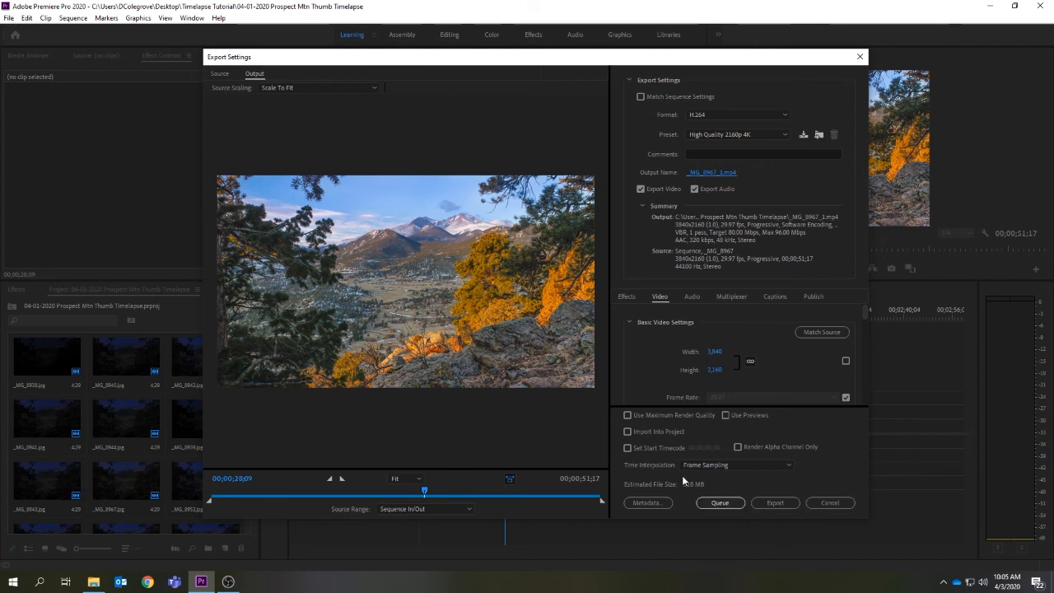
{"action": "left_click", "coordinate": [829, 503]}
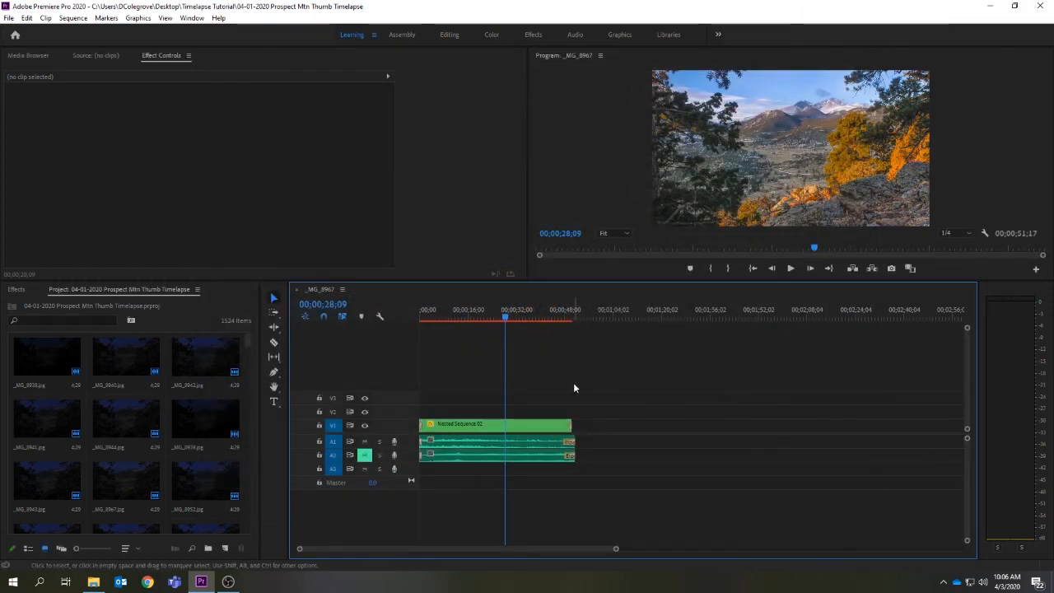
Step: Move the playhead to 00;00;40;24 to view that frame of the sequence
{"action": "left_click", "coordinate": [543, 317]}
{"action": "key", "text": "Left"}
{"action": "key", "text": "Left"}
{"action": "key", "text": "Left"}
{"action": "key", "text": "Left"}
{"action": "key", "text": "Left"}
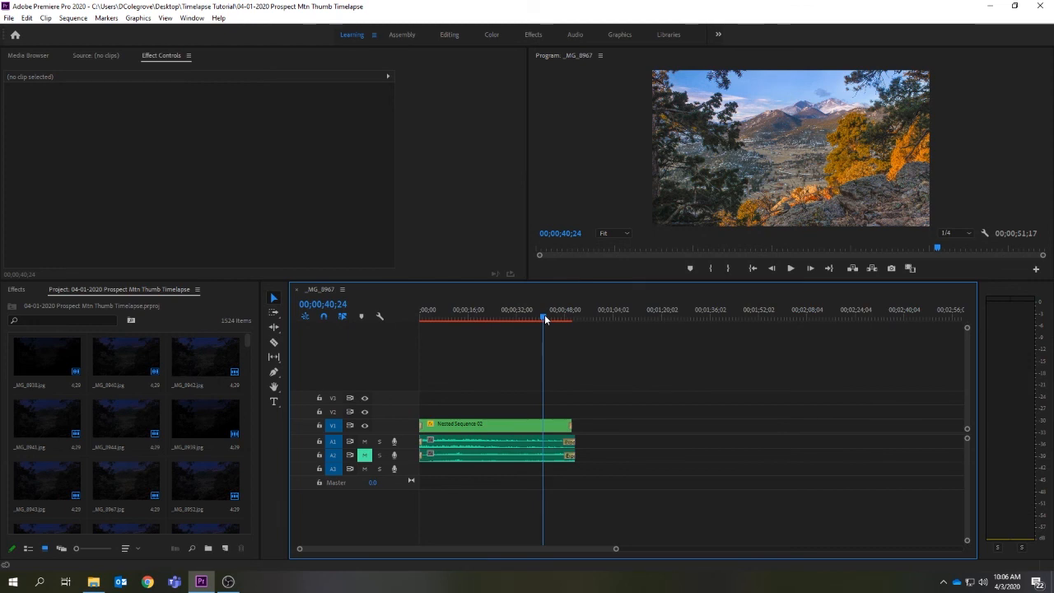